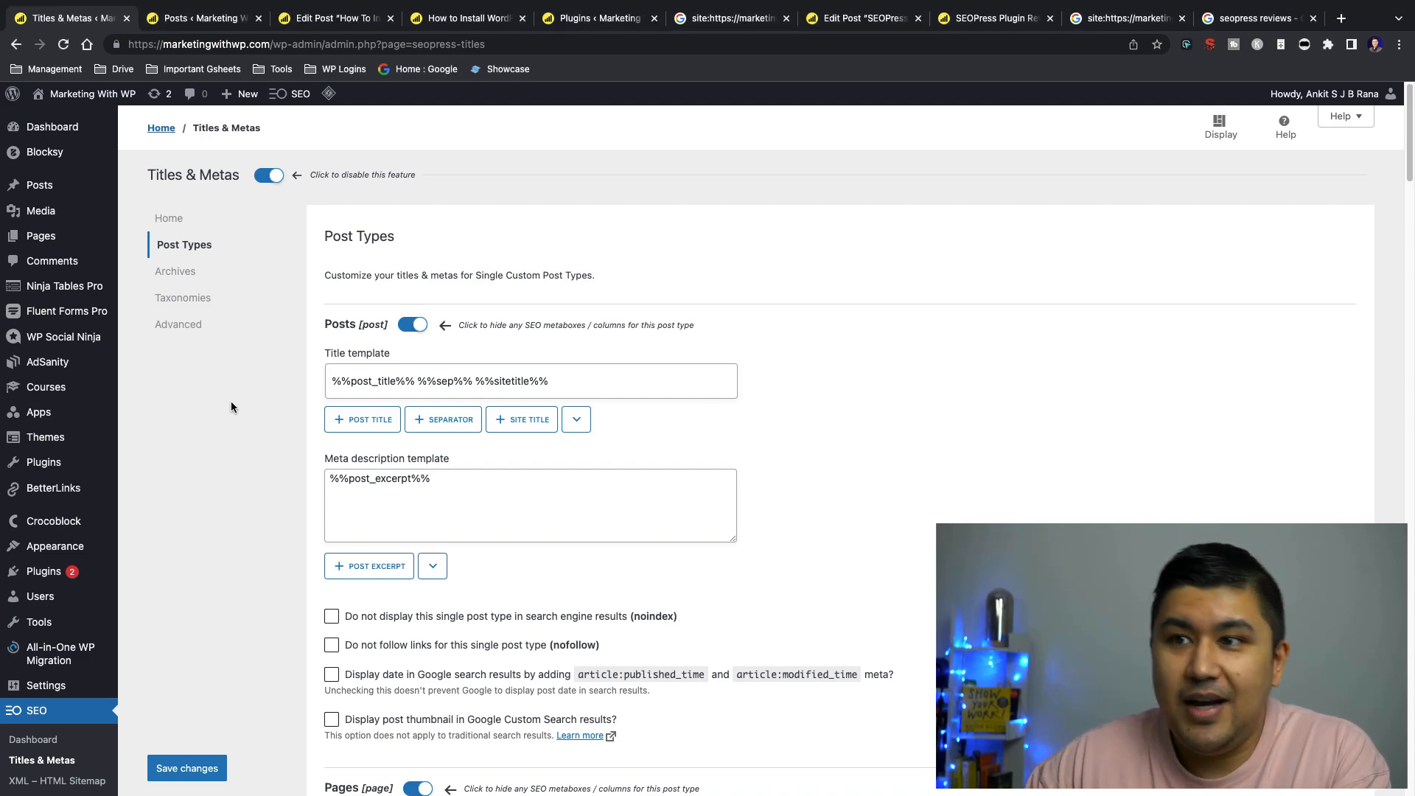
Examine the title tag and meta description columns for the published posts on both pages of the Posts list
left_click(232, 16)
scroll(528, 456, "down", 10)
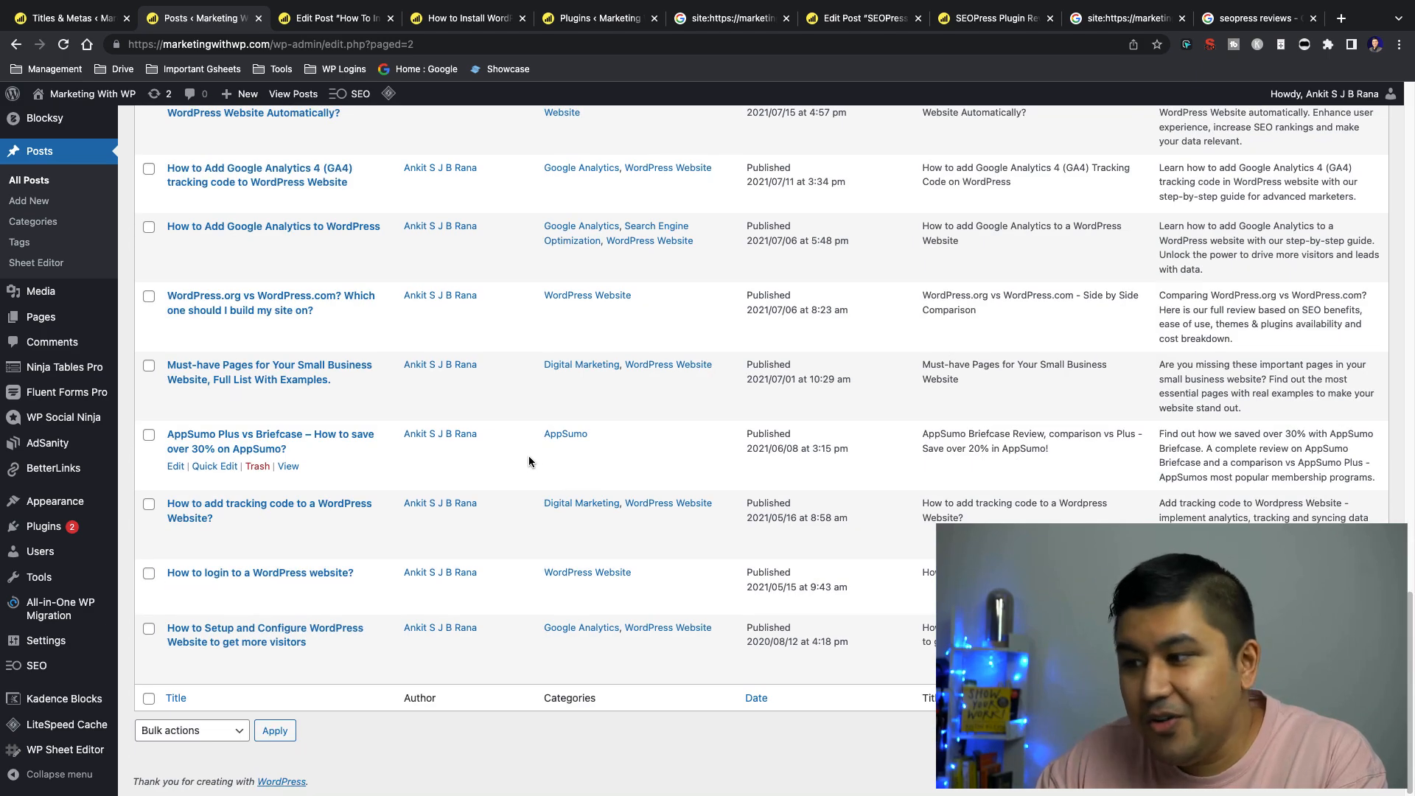
left_click(1295, 731)
scroll(505, 413, "up", 20)
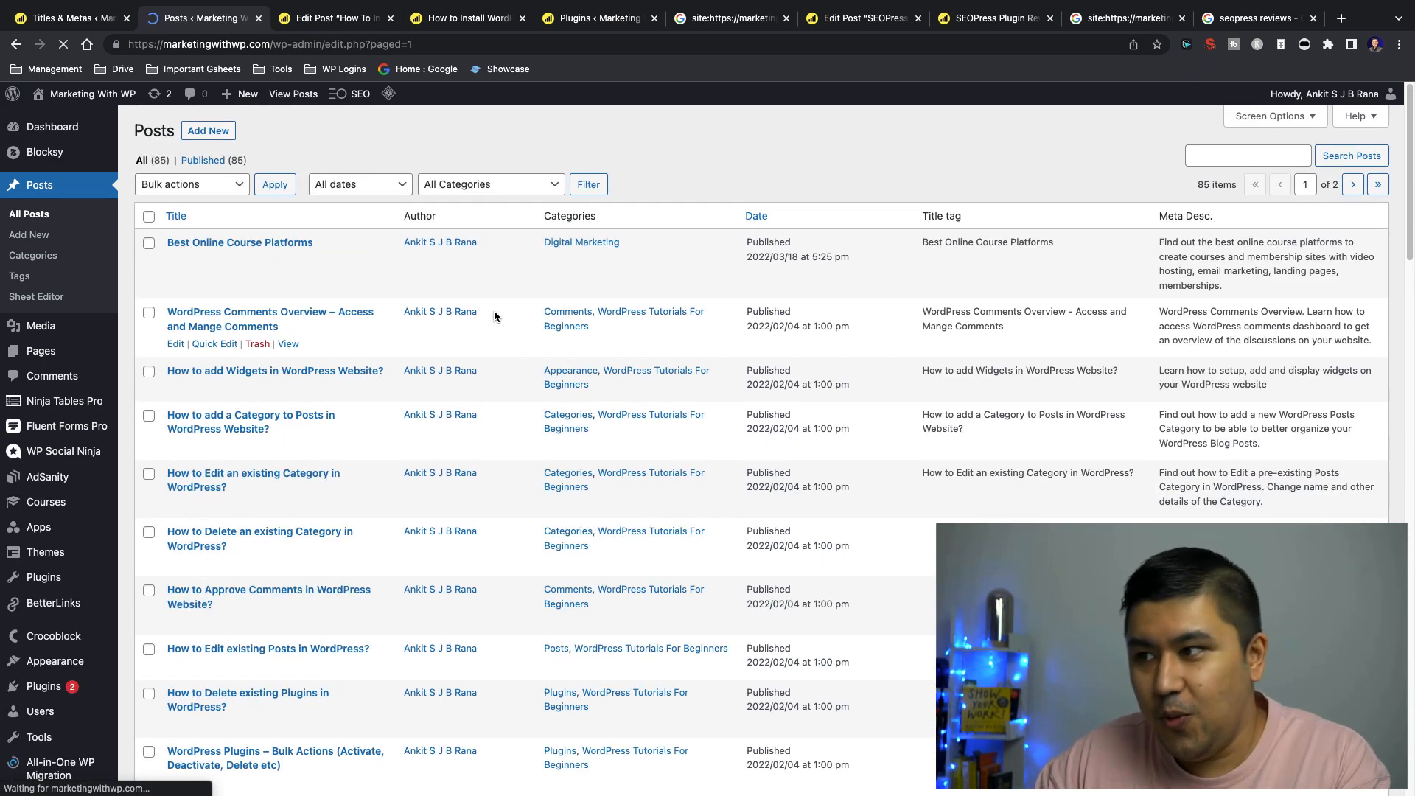
scroll(493, 311, "down", 10)
scroll(494, 311, "down", 12)
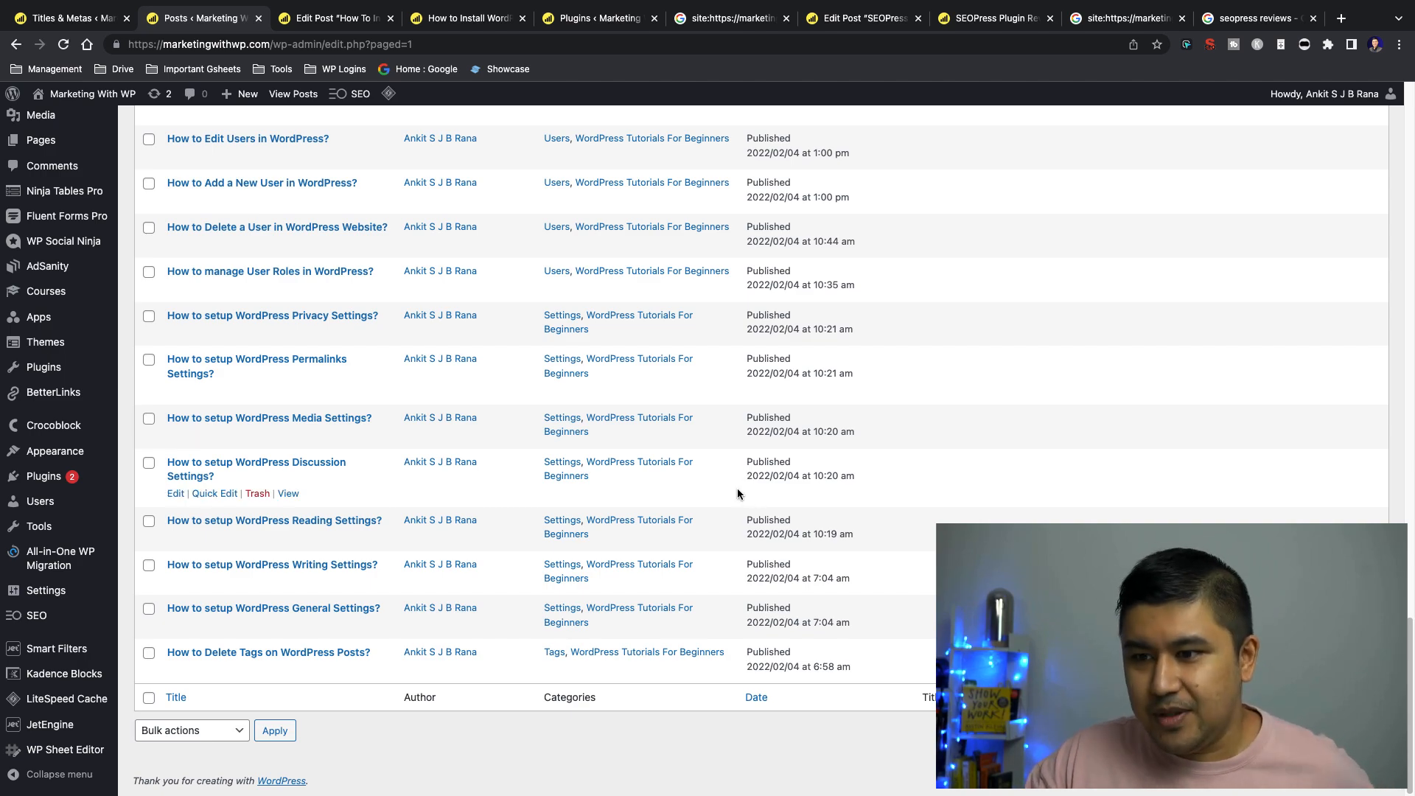
scroll(737, 491, "up", 15)
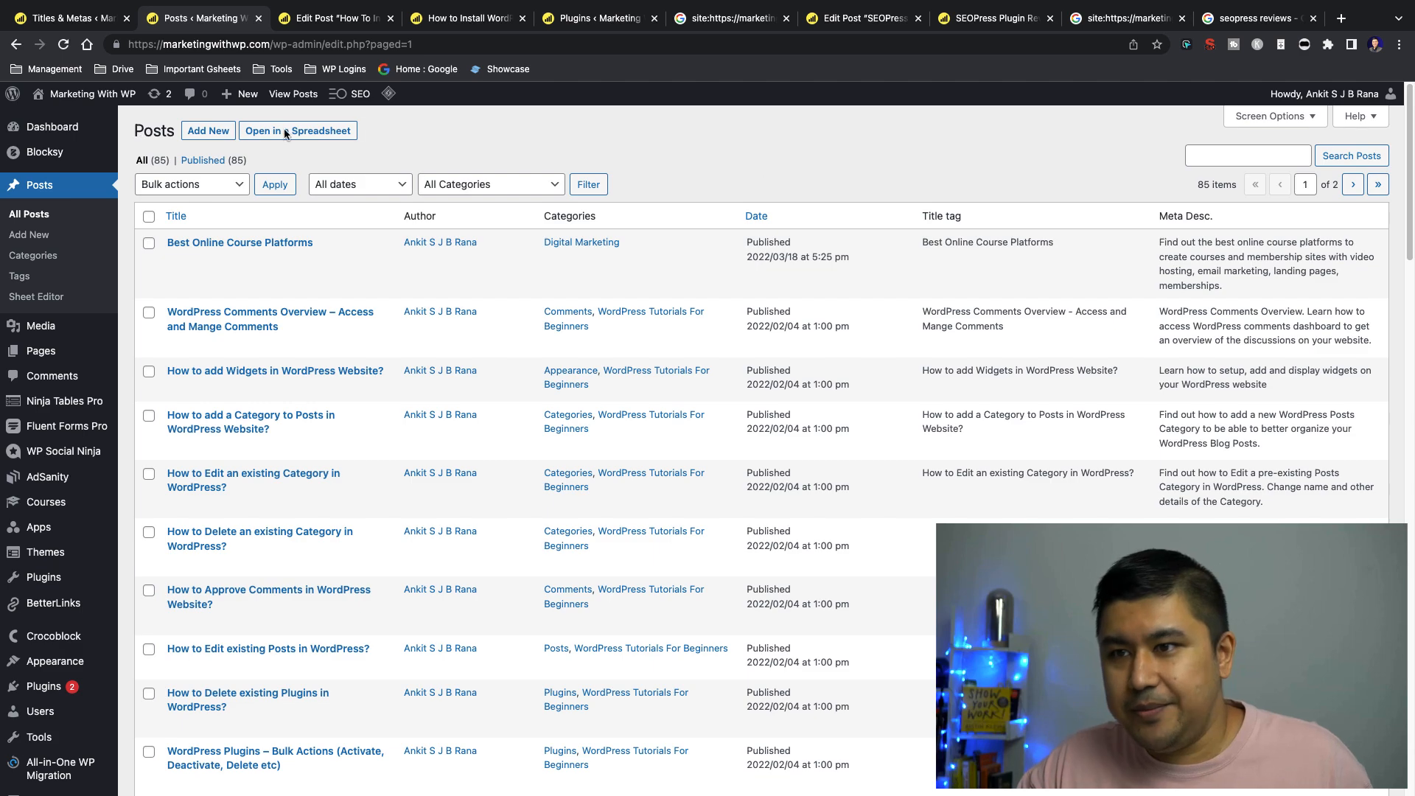
scroll(780, 214, "down", 10)
scroll(783, 225, "up", 10)
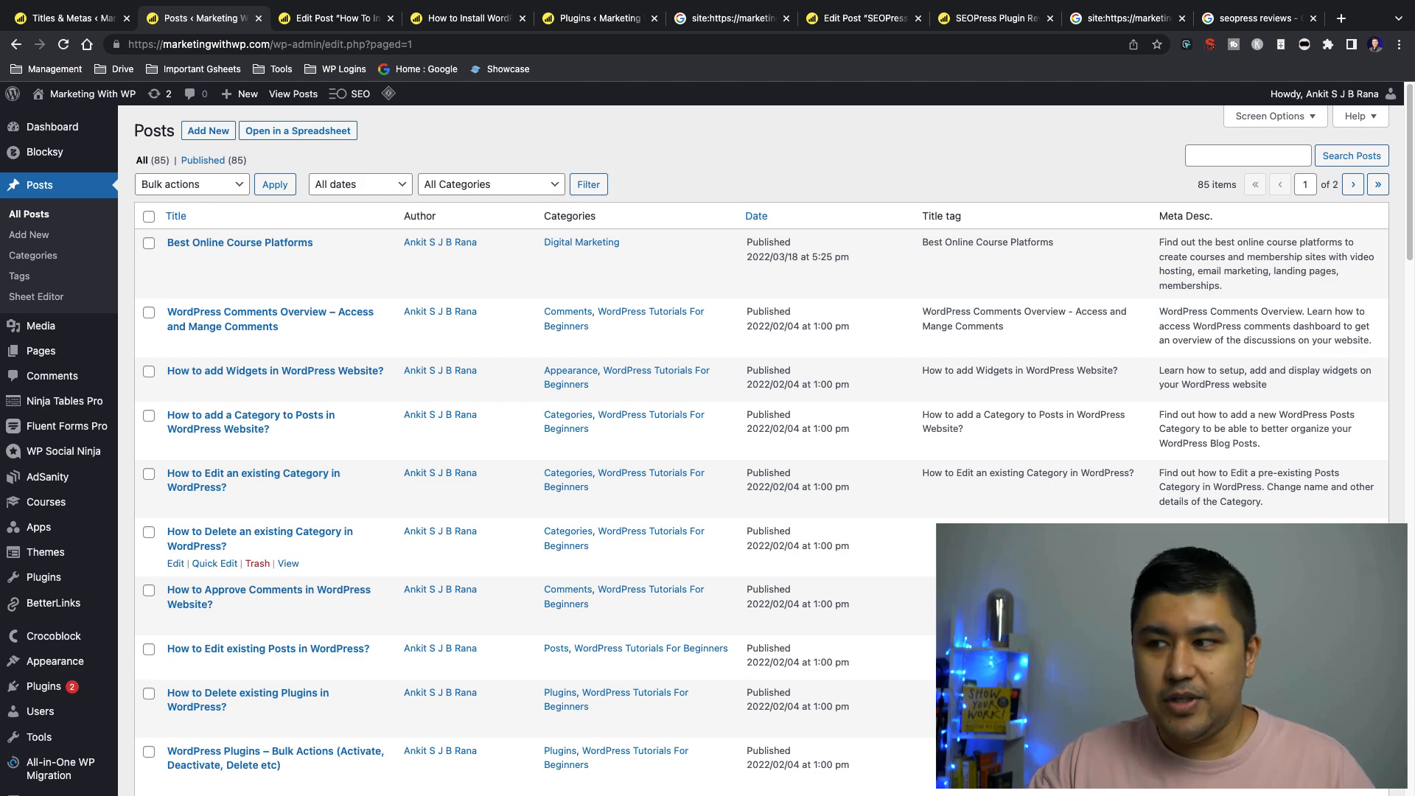
scroll(515, 520, "down", 5)
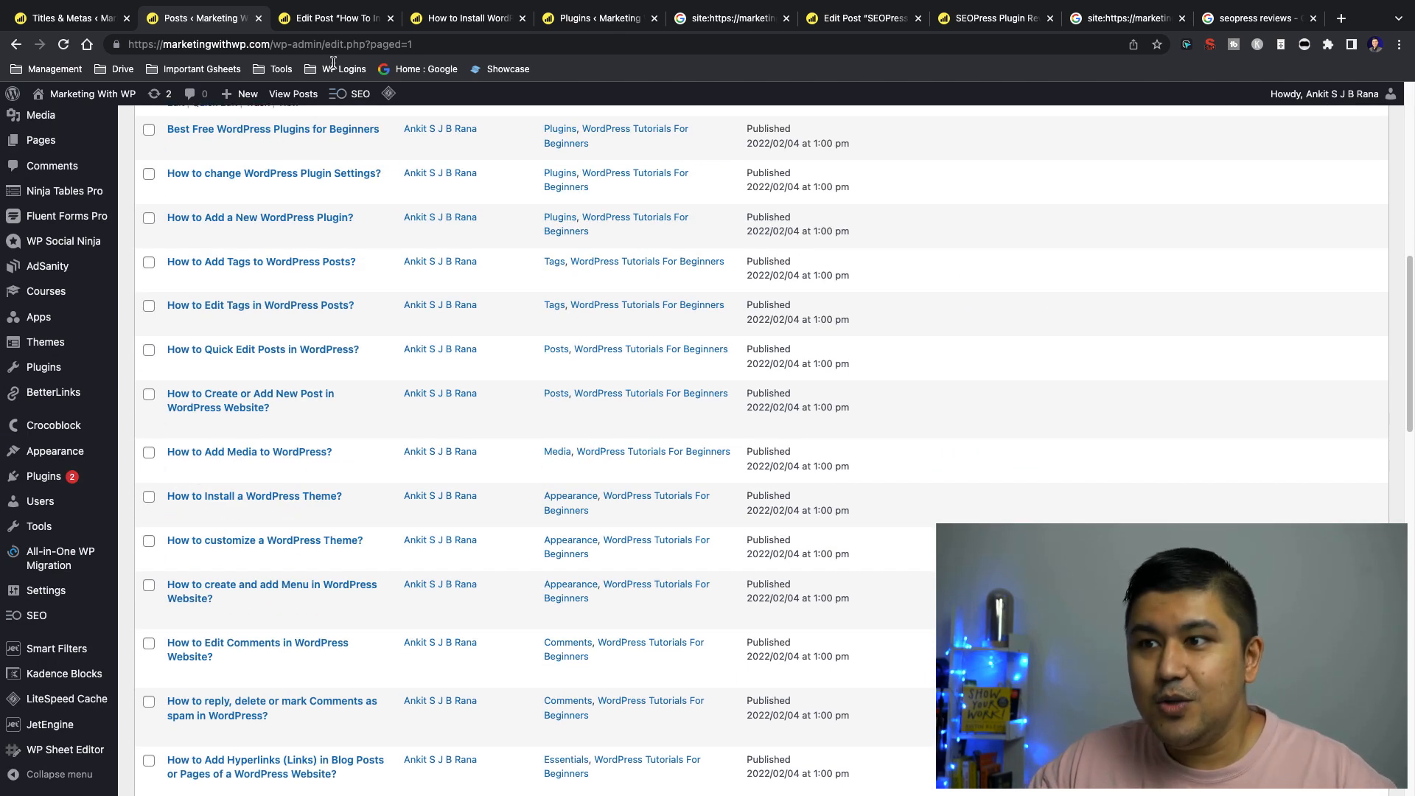
Review the SEO title, meta description and Google snippet preview of the "How To Install a WordPress Plugin?" post with mobile preview off and on
left_click(346, 17)
scroll(430, 267, "down", 20)
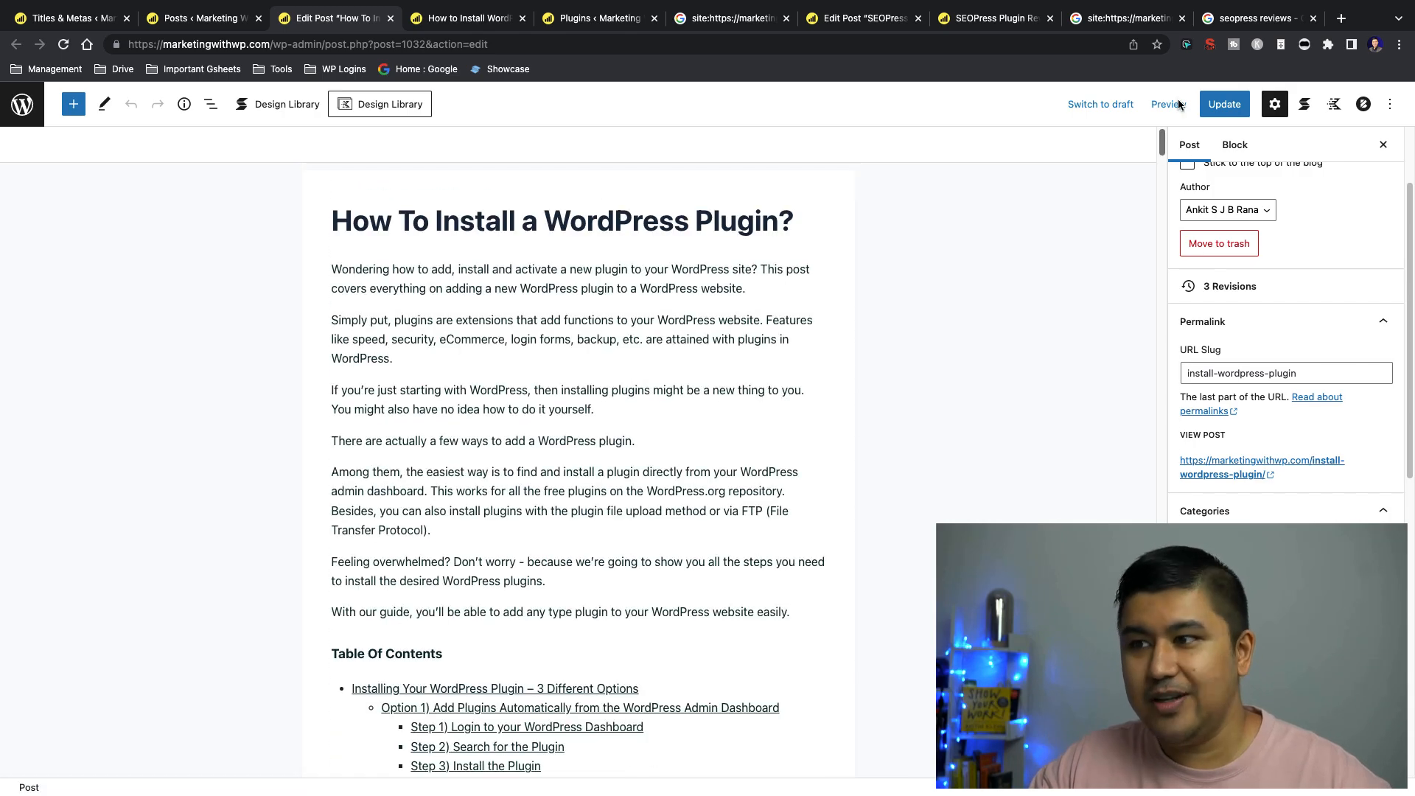
left_click_drag(1162, 142, 1164, 667)
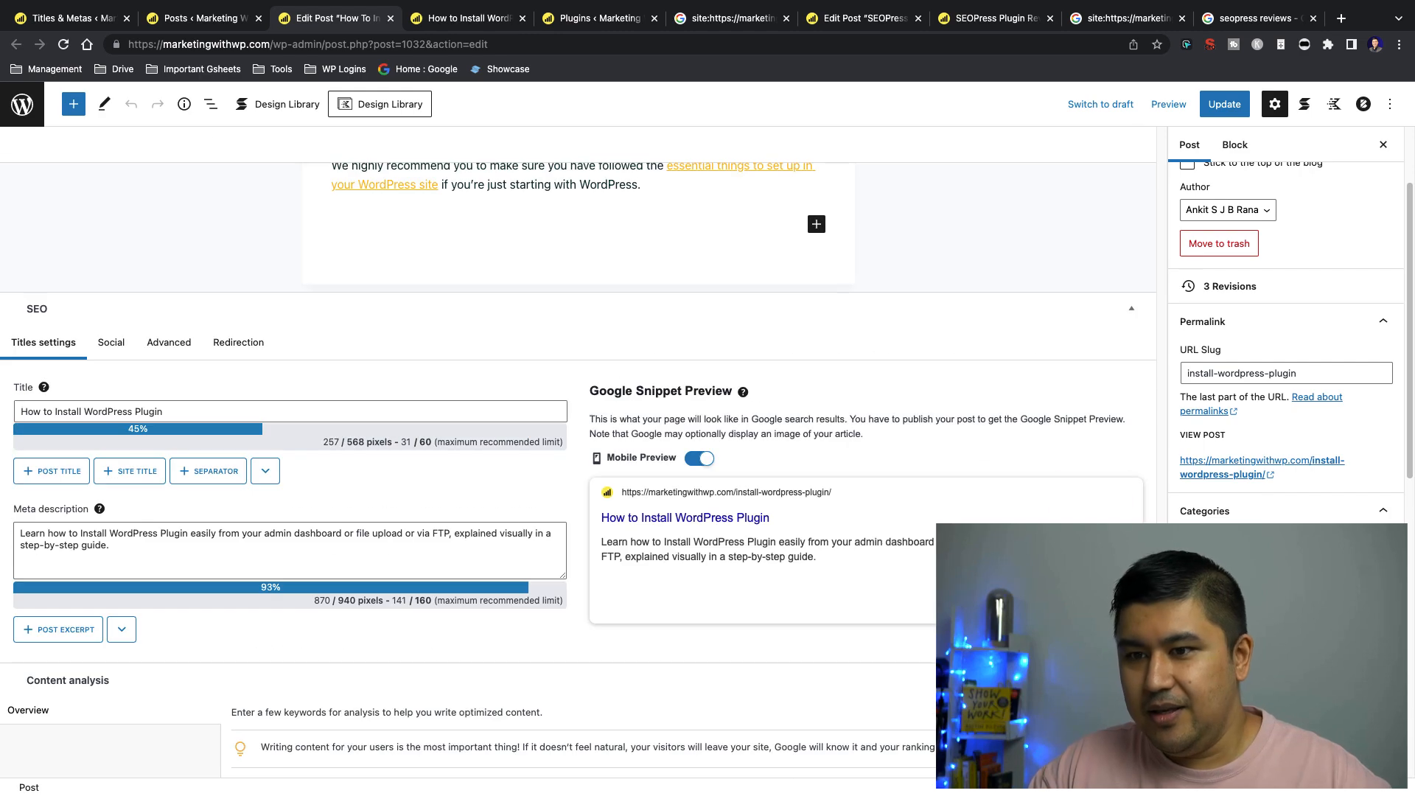
triple_click(216, 418)
left_click(171, 546)
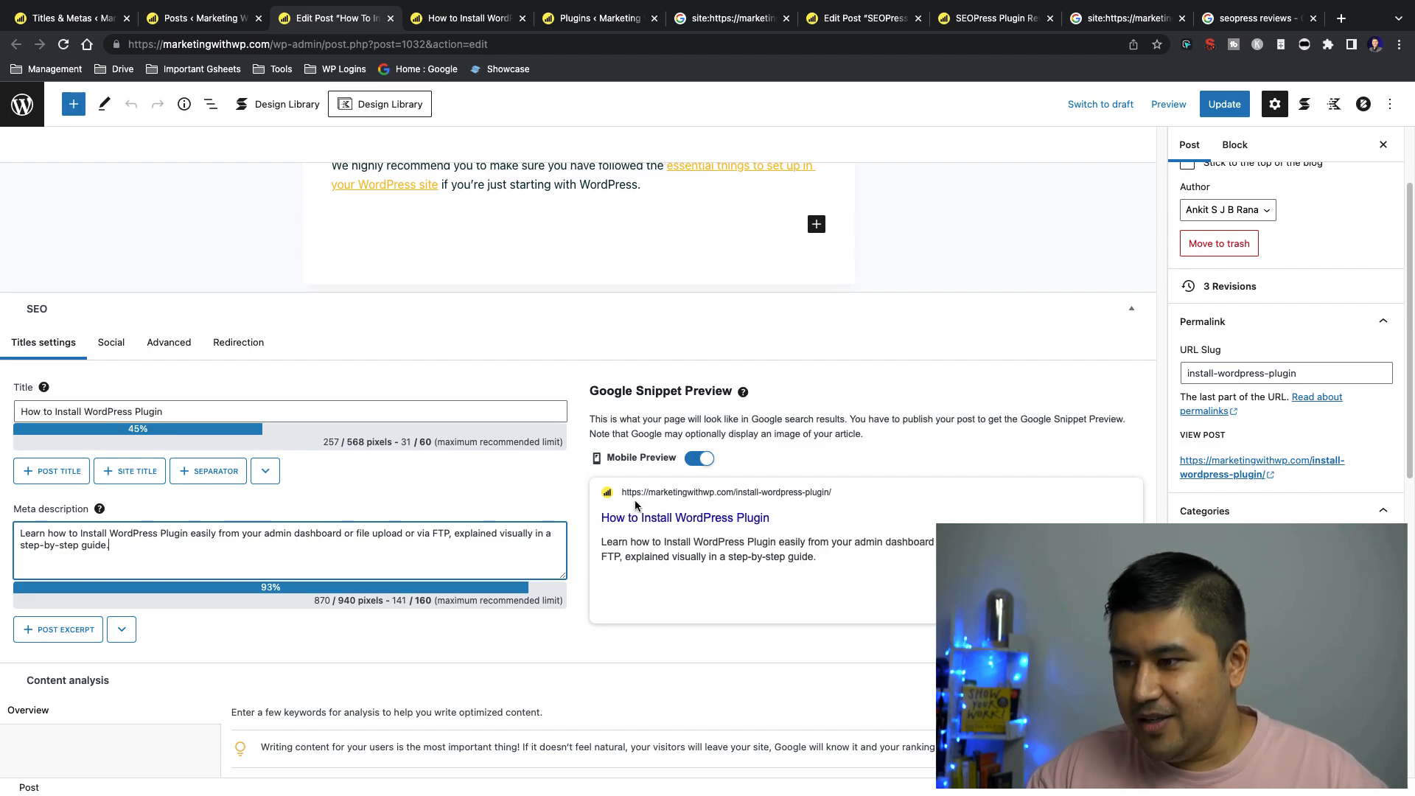
left_click(702, 460)
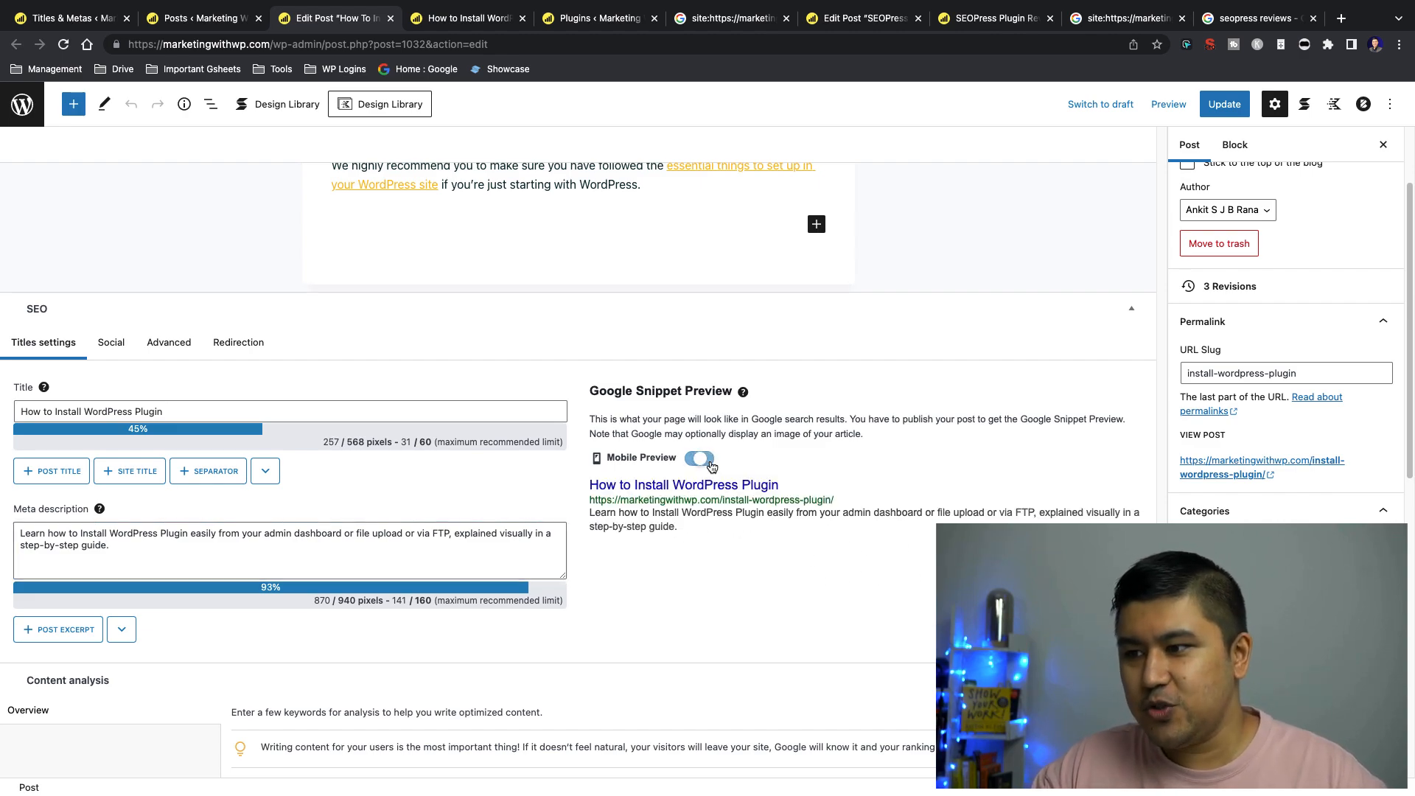
left_click(704, 461)
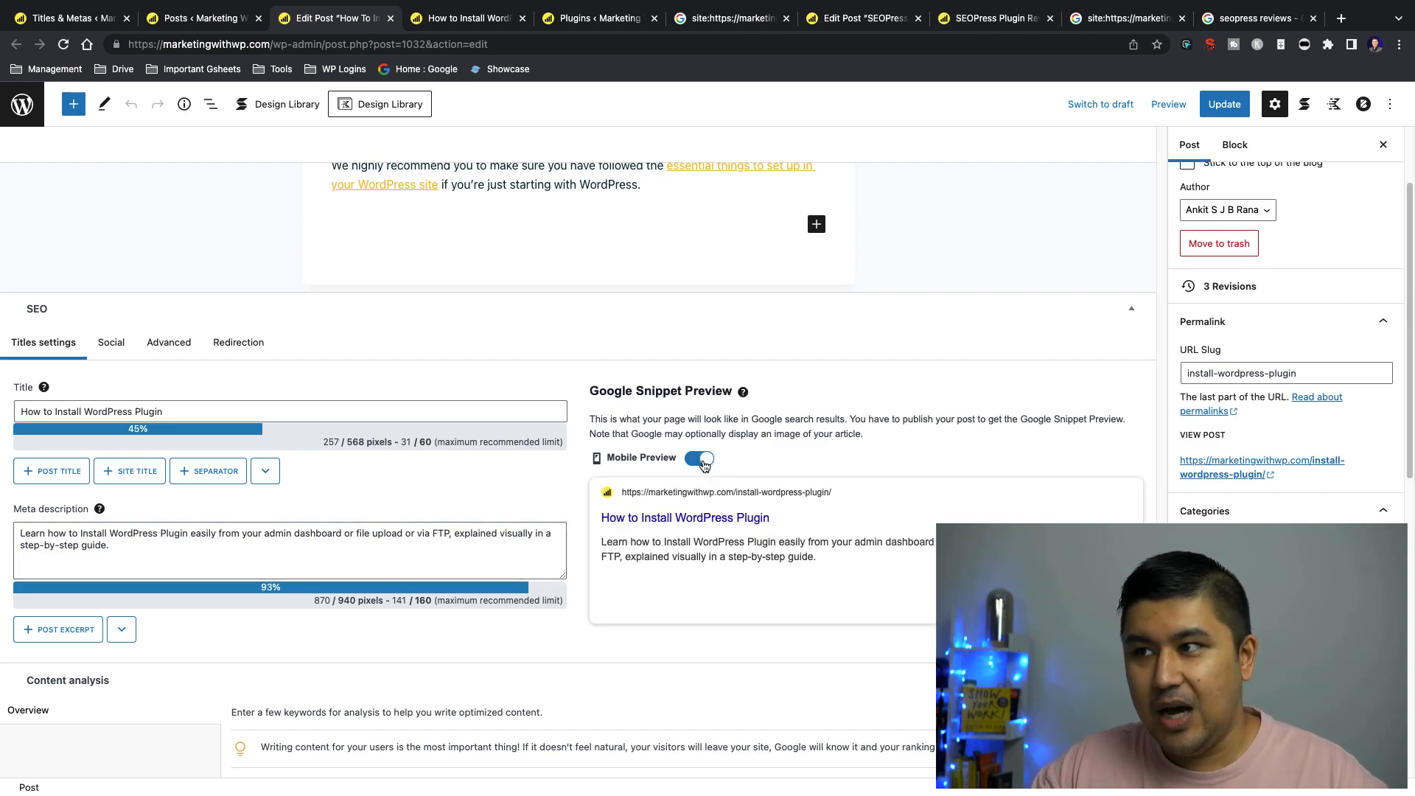
Compare Google's indexed result for the install-wordpress-plugin page with the custom SEO title and meta description set in the post
left_click(737, 21)
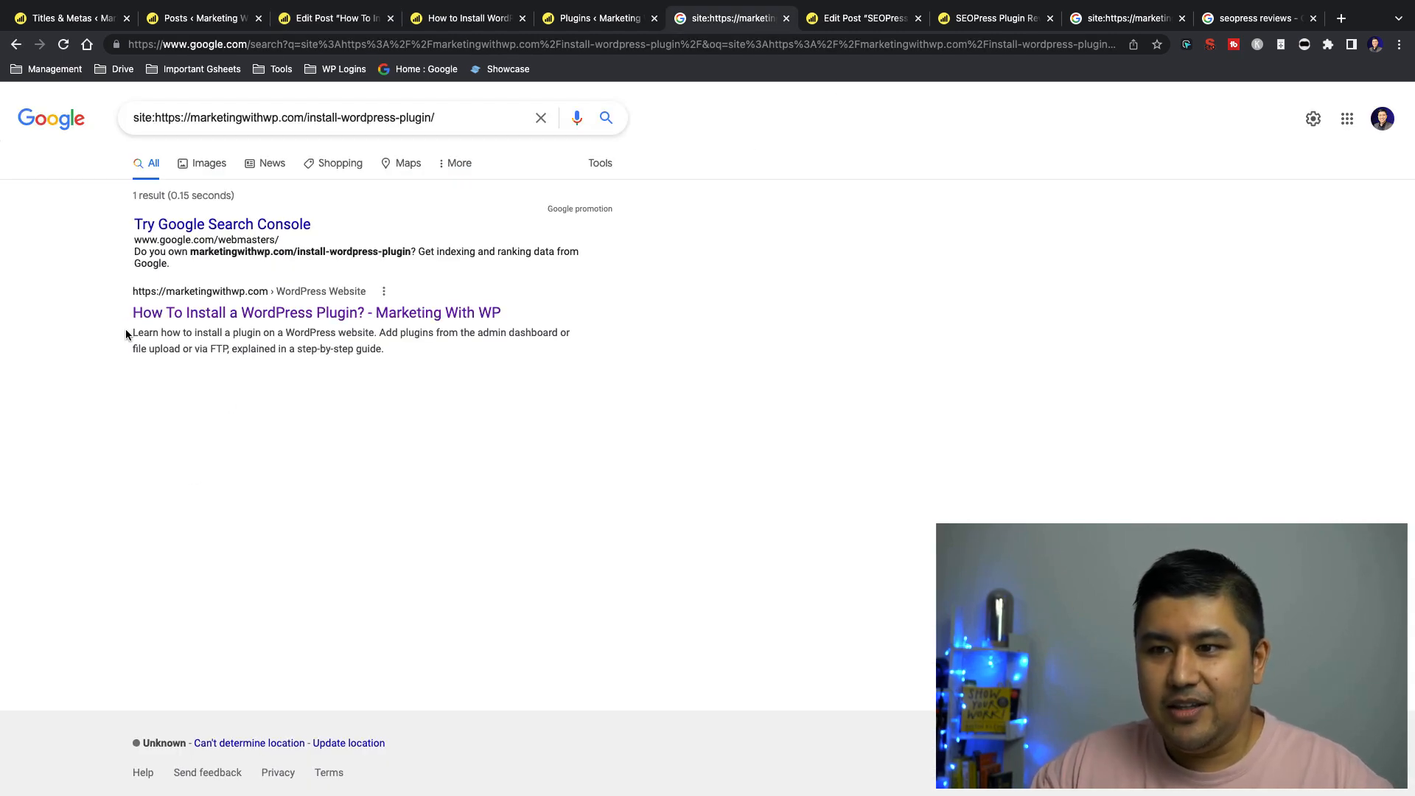
left_click_drag(126, 336, 480, 372)
left_click(480, 372)
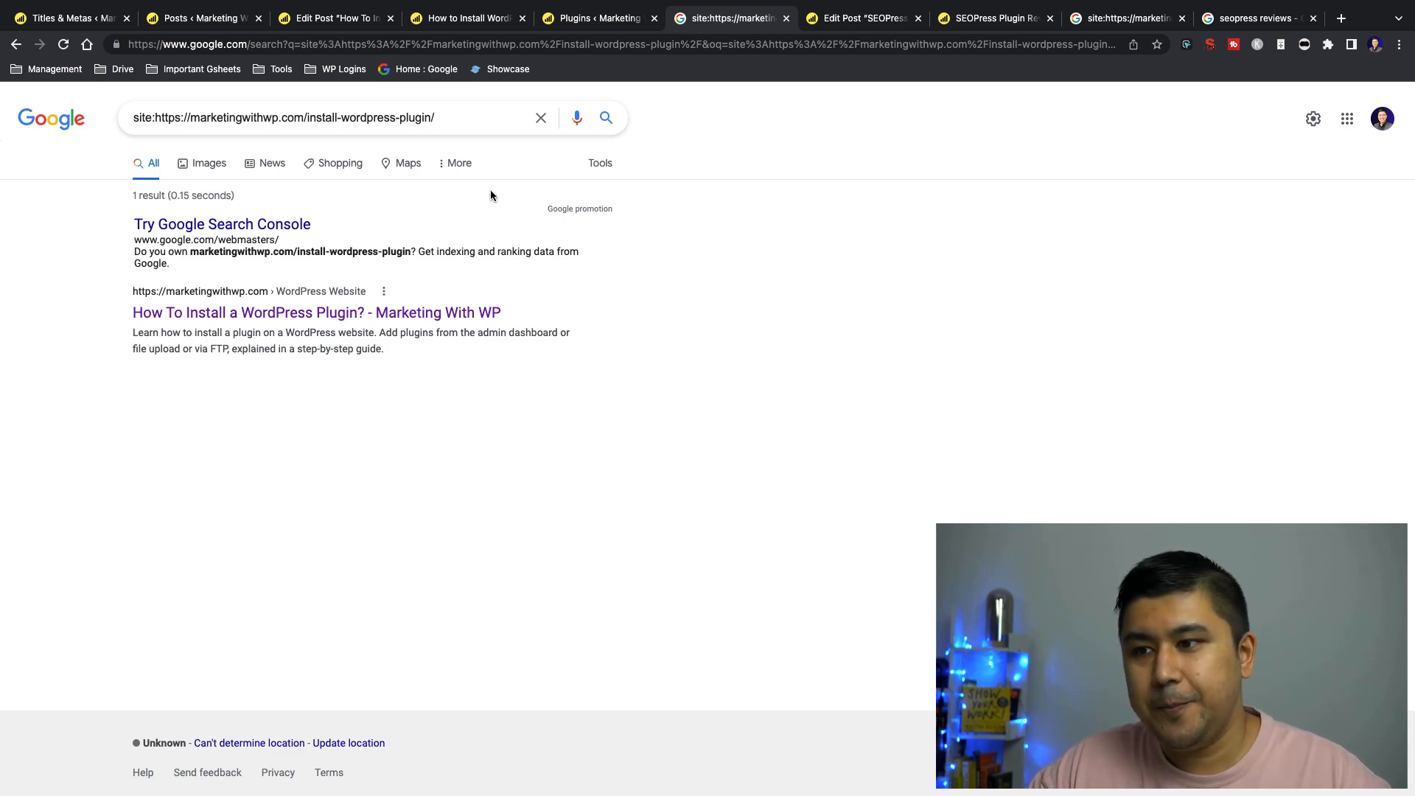
left_click(346, 20)
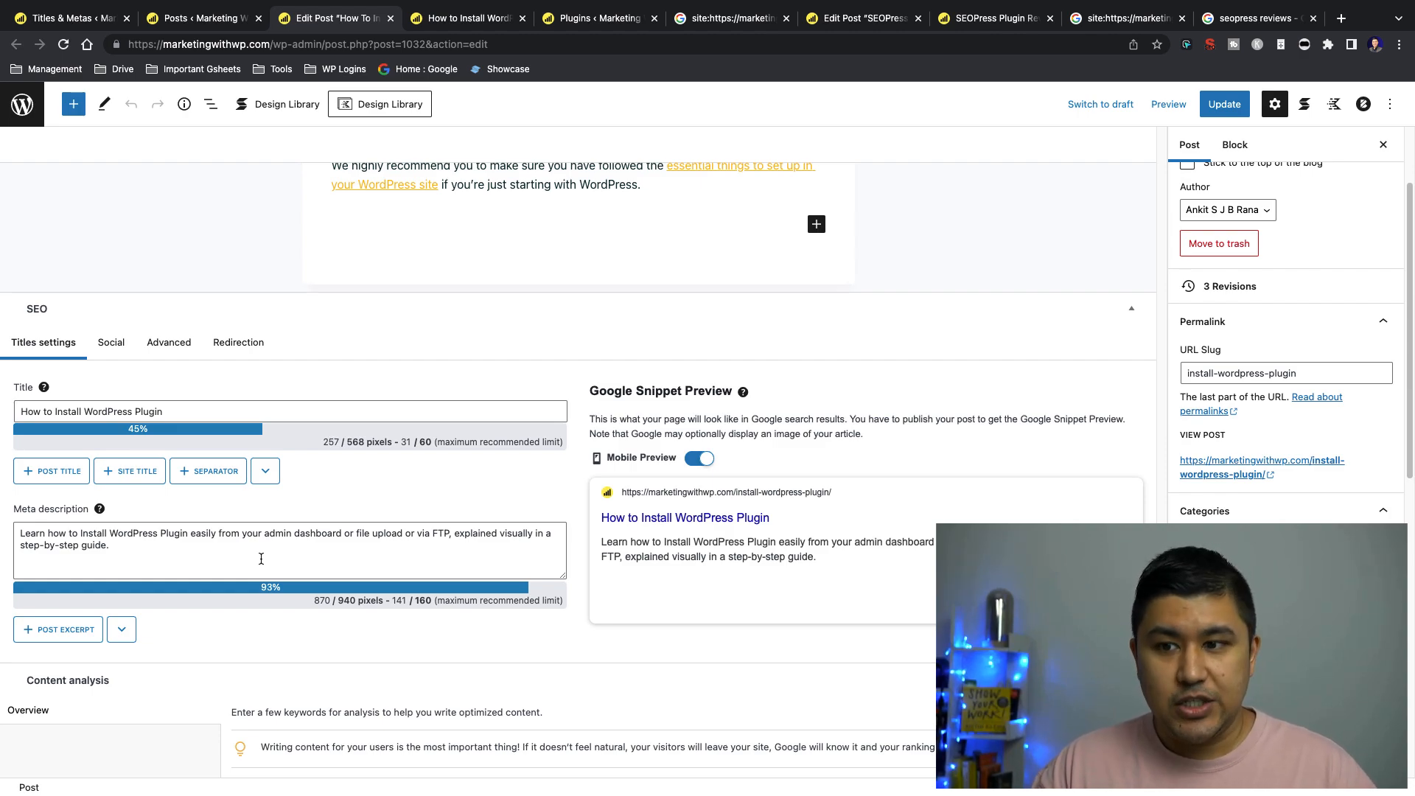
left_click(173, 409)
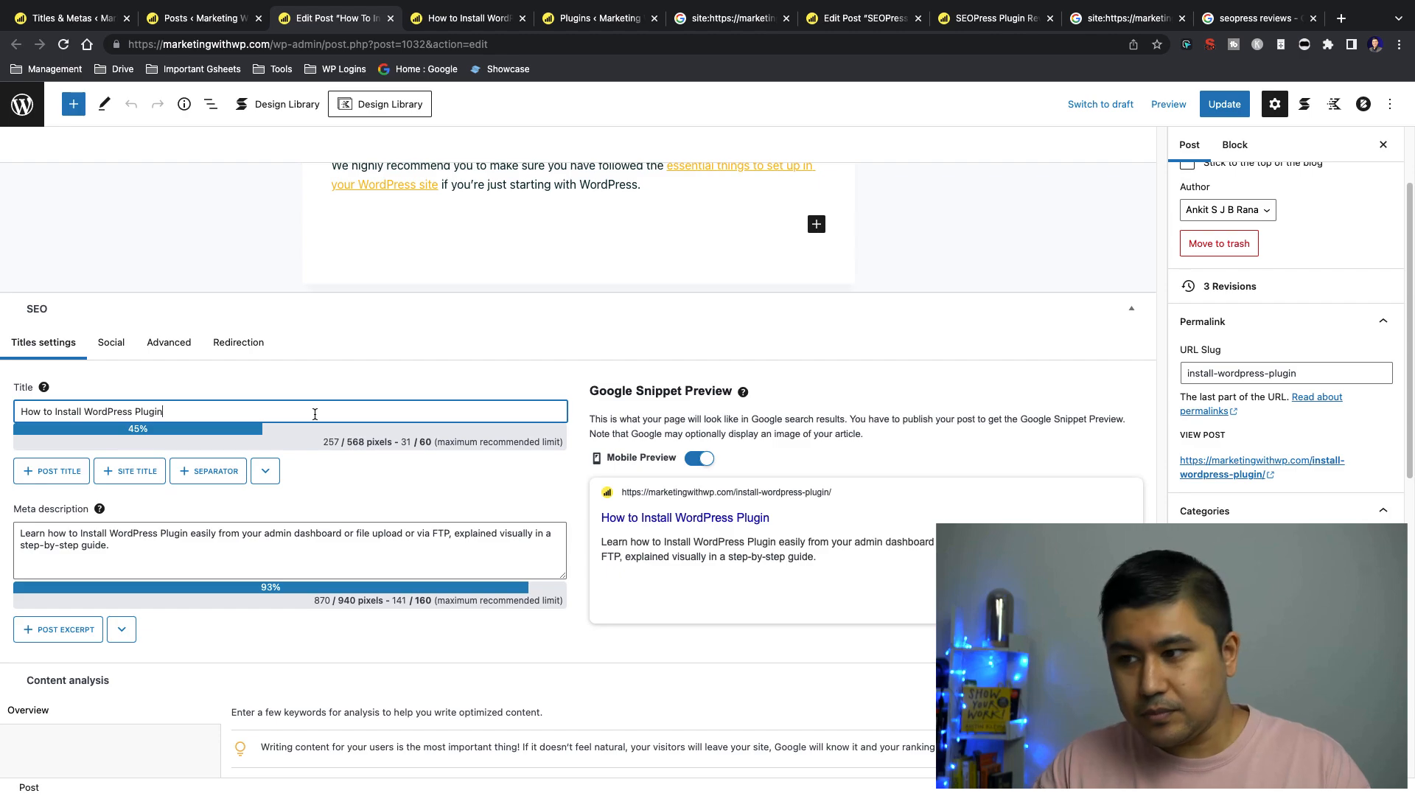
double_click(310, 415)
left_click(310, 414)
Return to the Posts list, reload it and go to the bottom of its second page
left_click(236, 28)
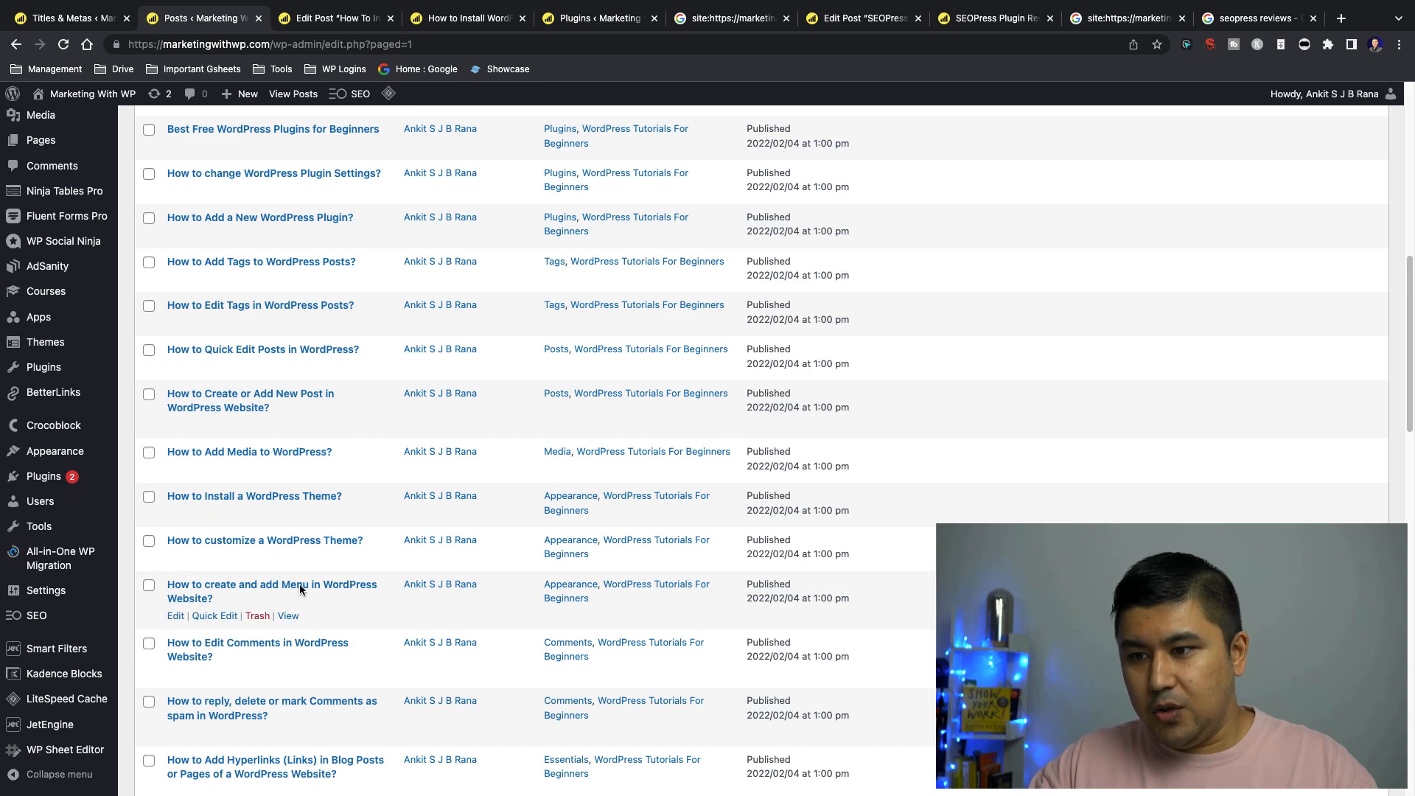
scroll(601, 619, "down", 10)
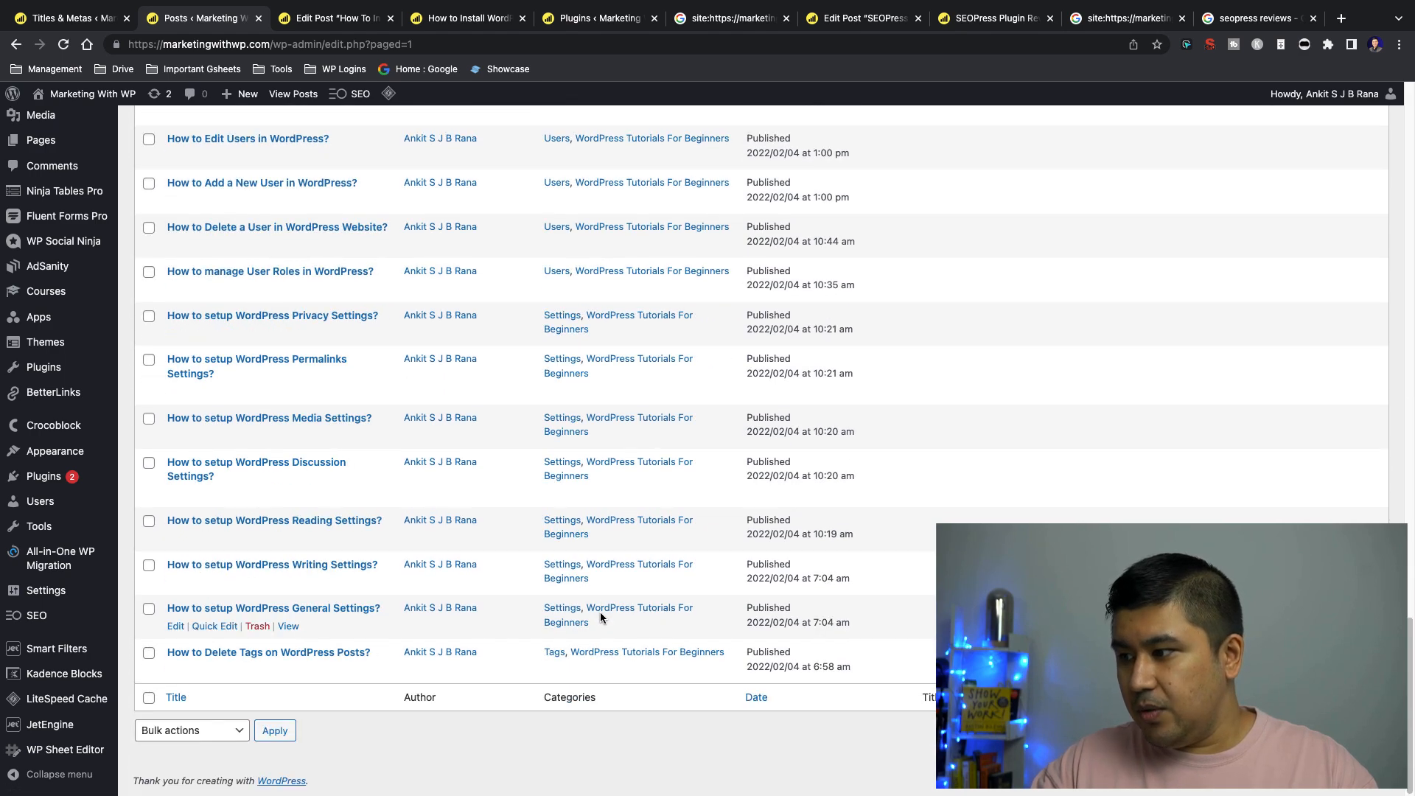
key("super+r")
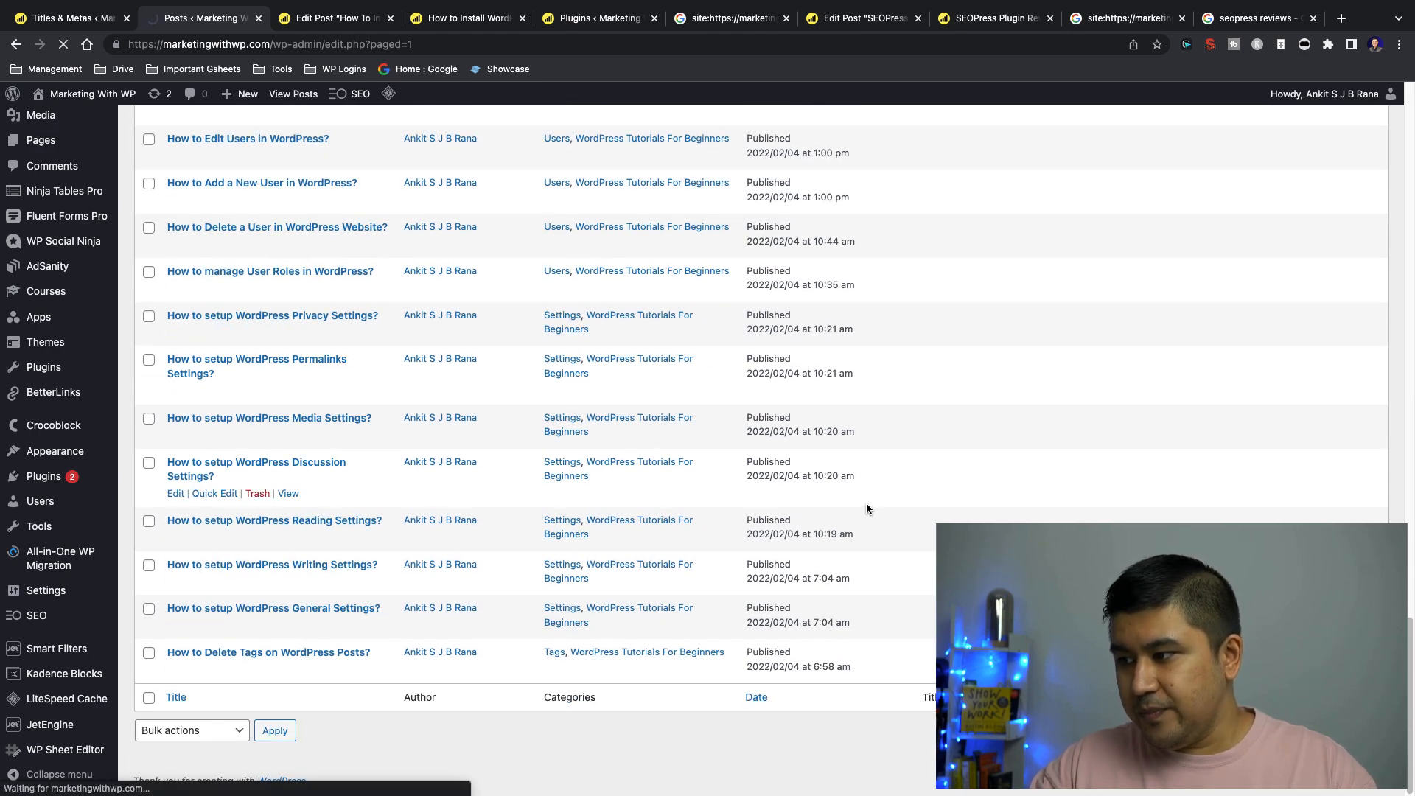
scroll(856, 545, "down", 5)
scroll(857, 546, "down", 10)
Find "install" on the posts page and check the title tag of "How To Install a WordPress Plugin?"
key("super+f")
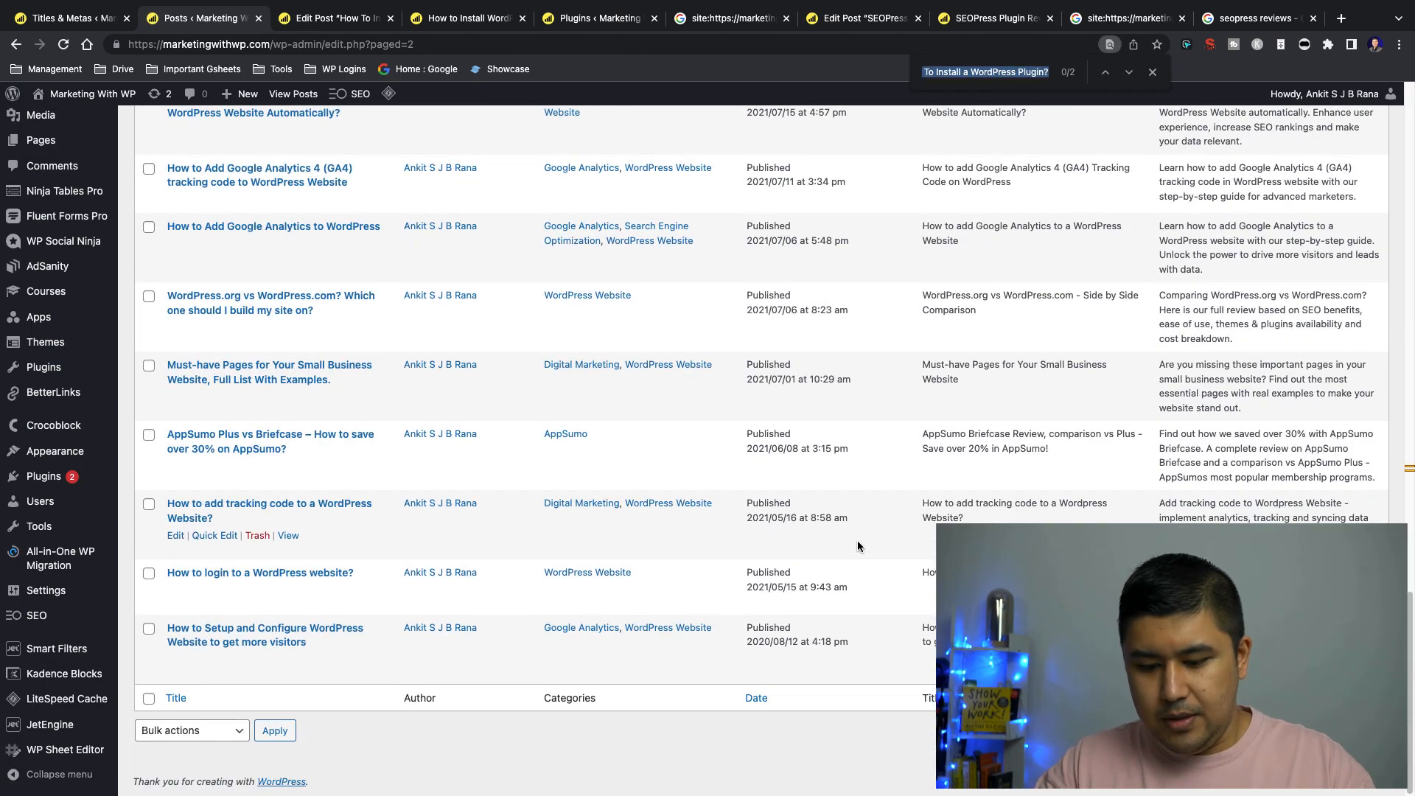
type("install")
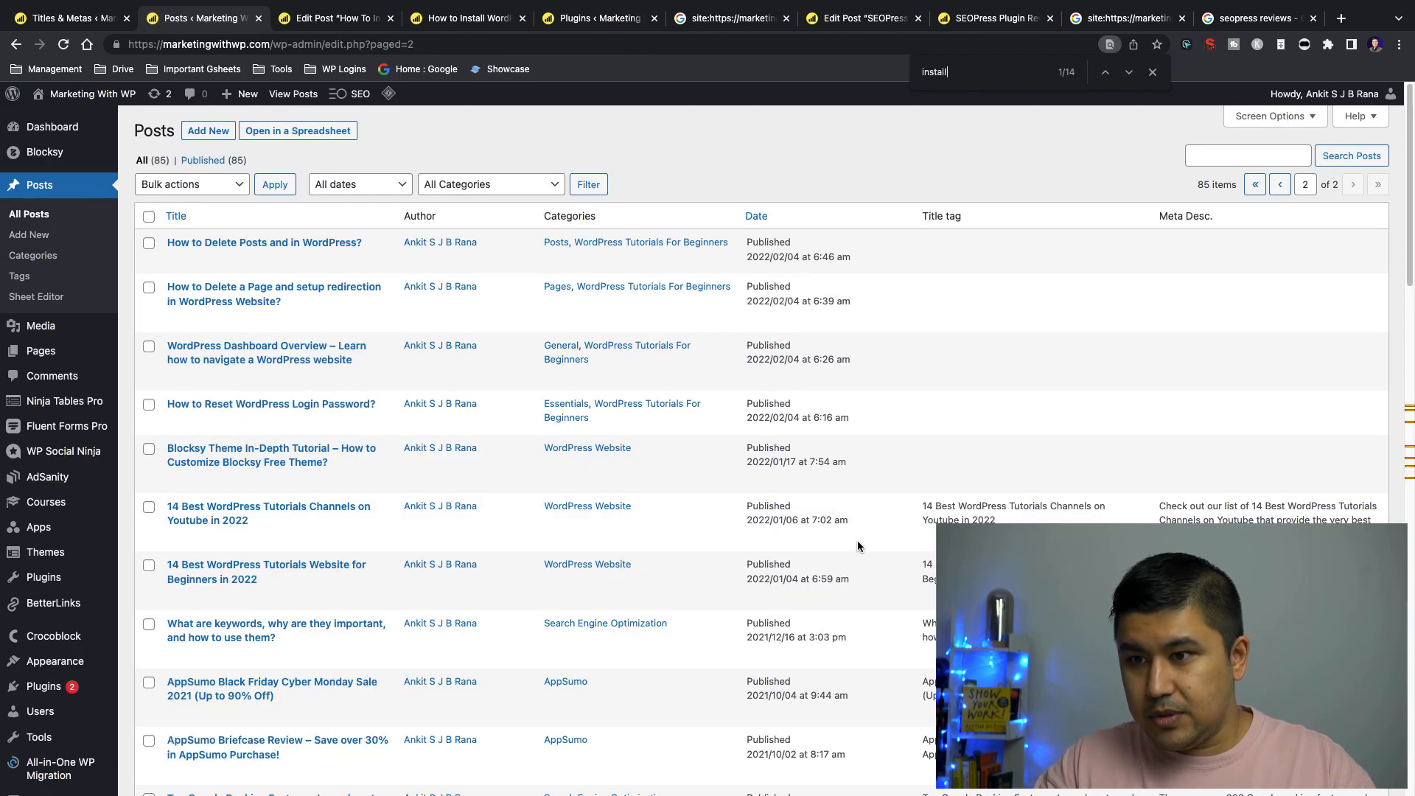
key("Return")
key("Return")
key("Return")
key("Return")
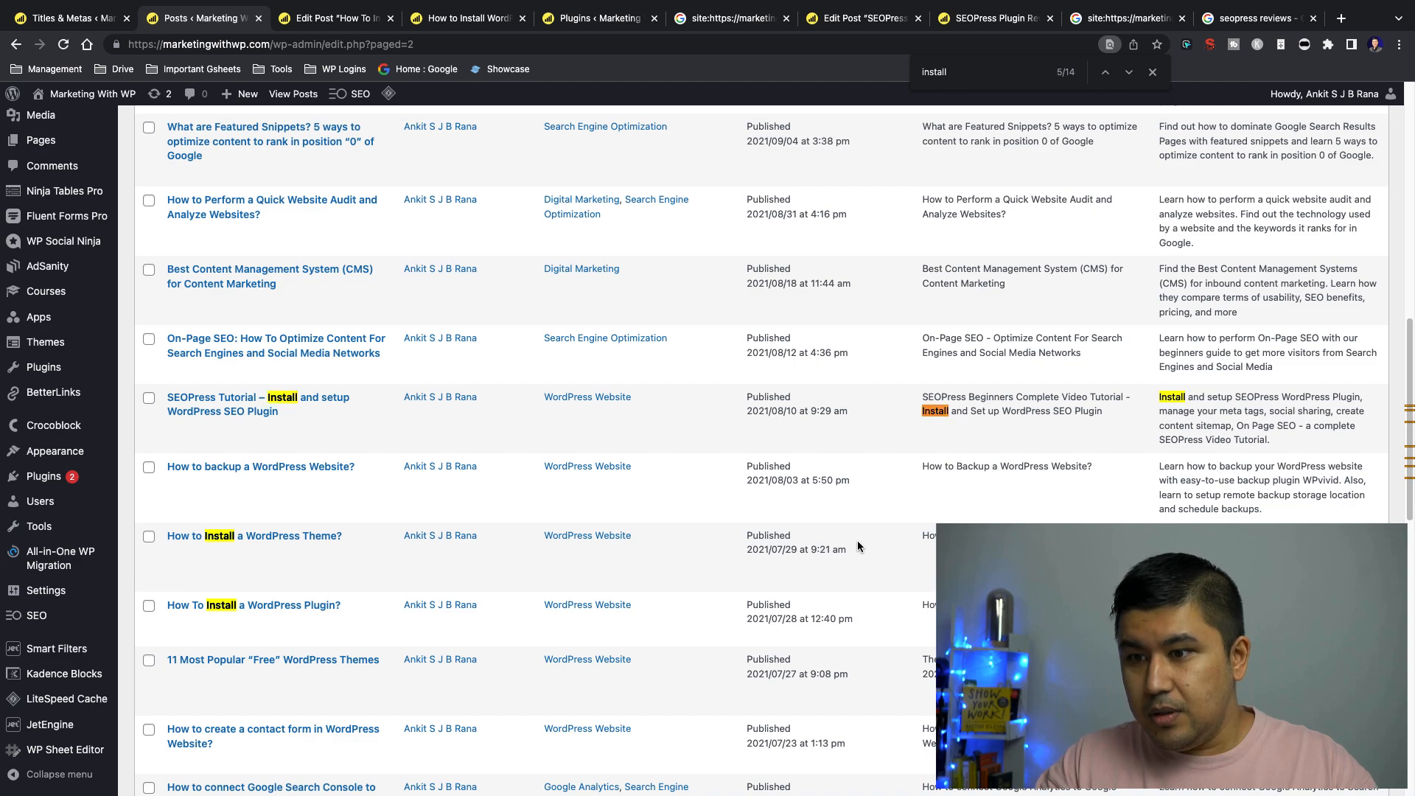
triple_click(1010, 605)
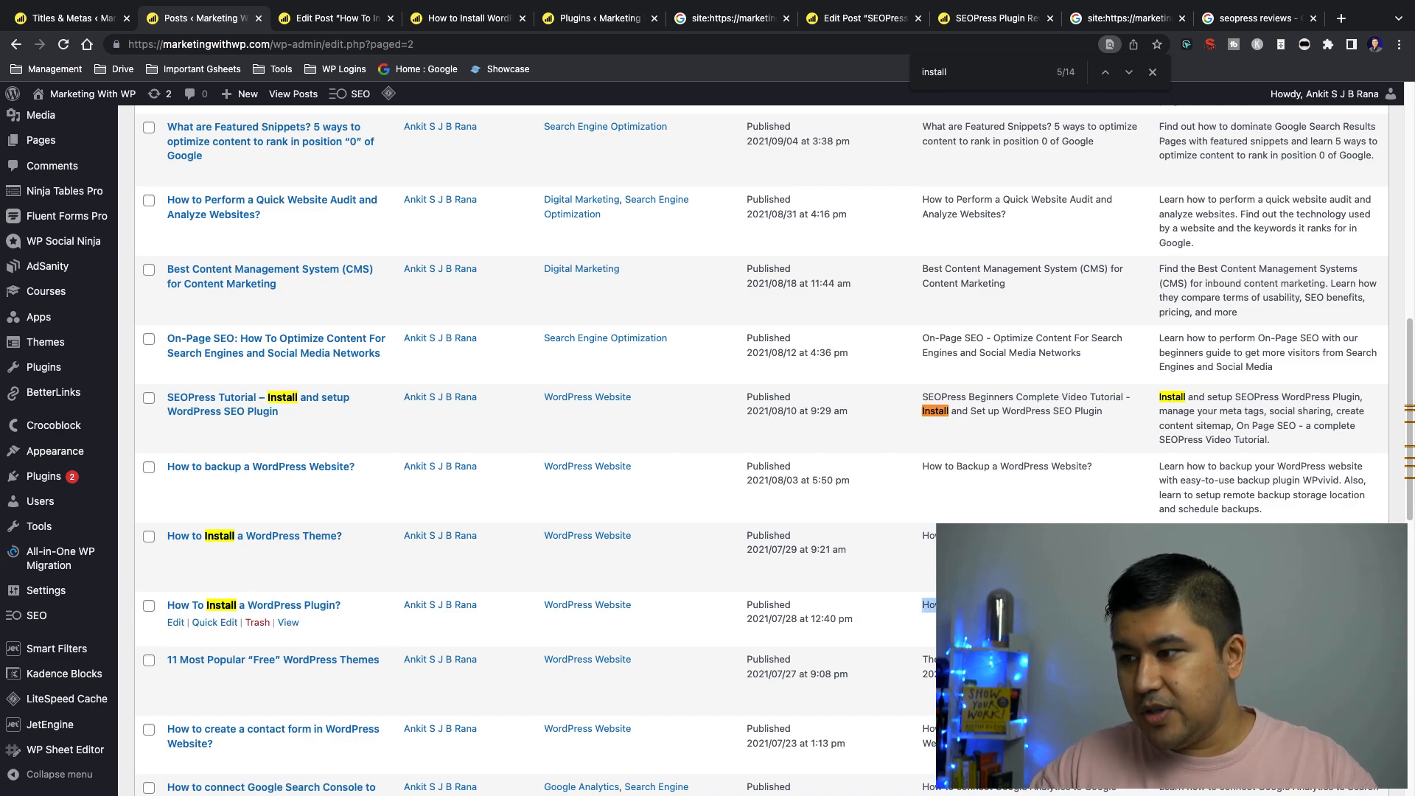
left_click(1010, 619)
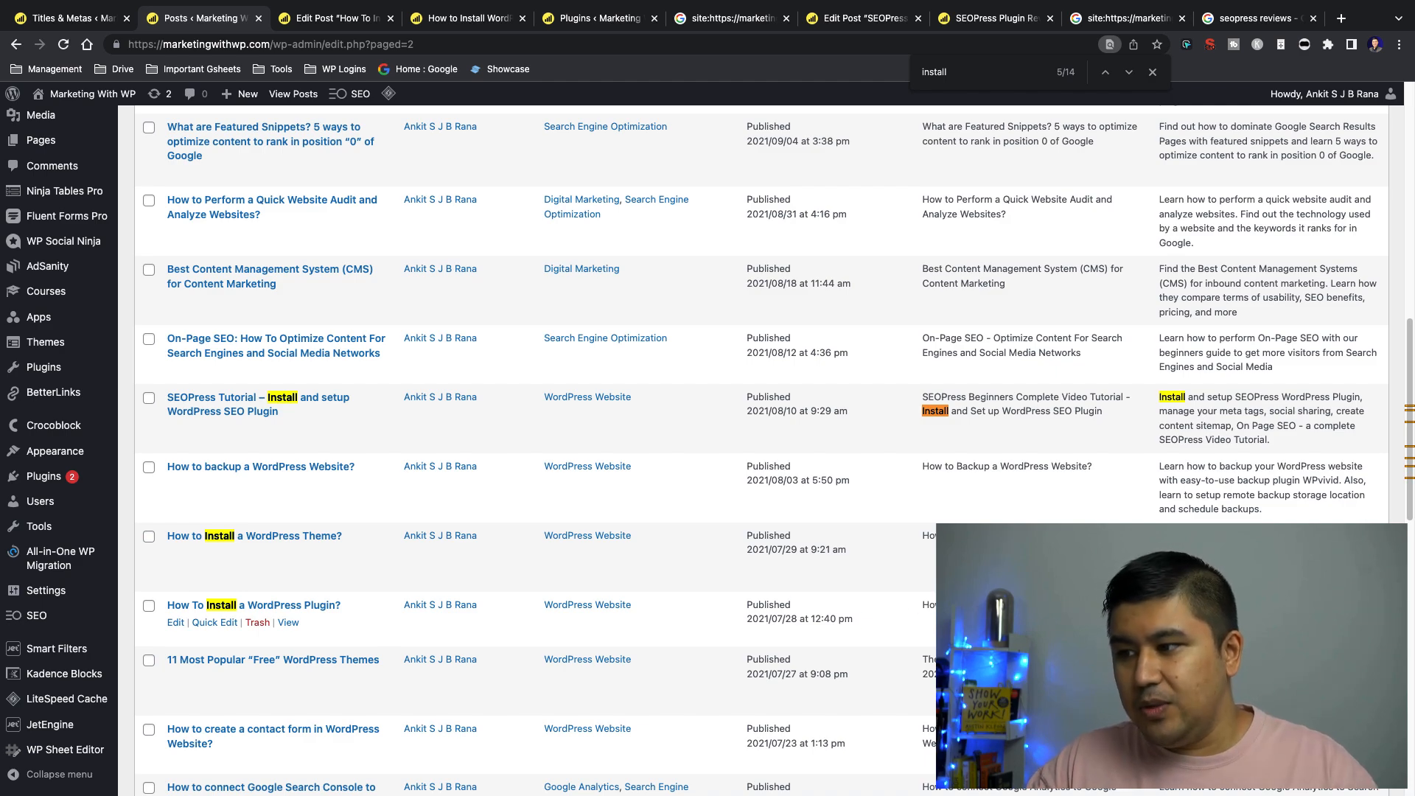
Recheck the post's SEO title, and examine the title and meta description templates for Posts in the Titles & Metas settings
left_click(336, 18)
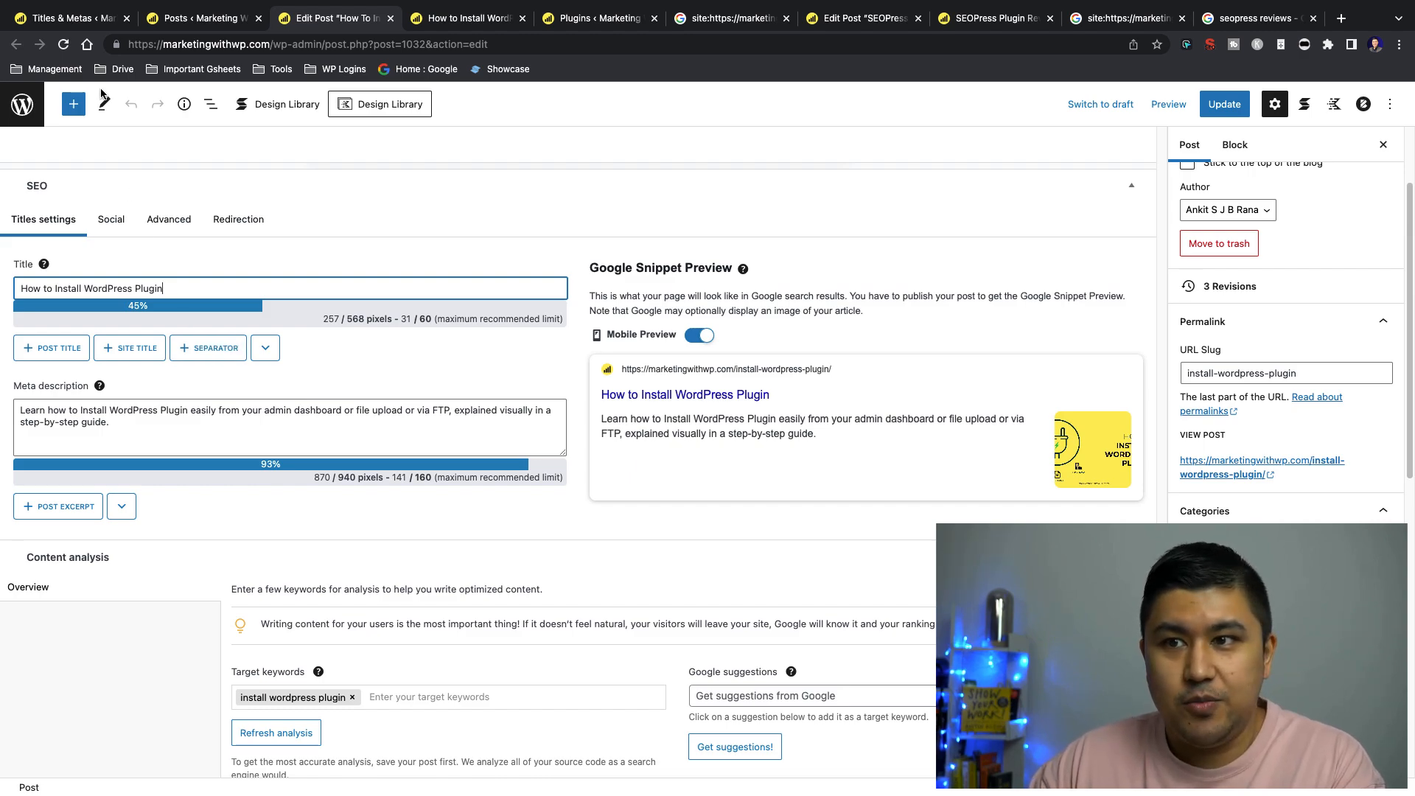
left_click(70, 17)
mouse_move(288, 100)
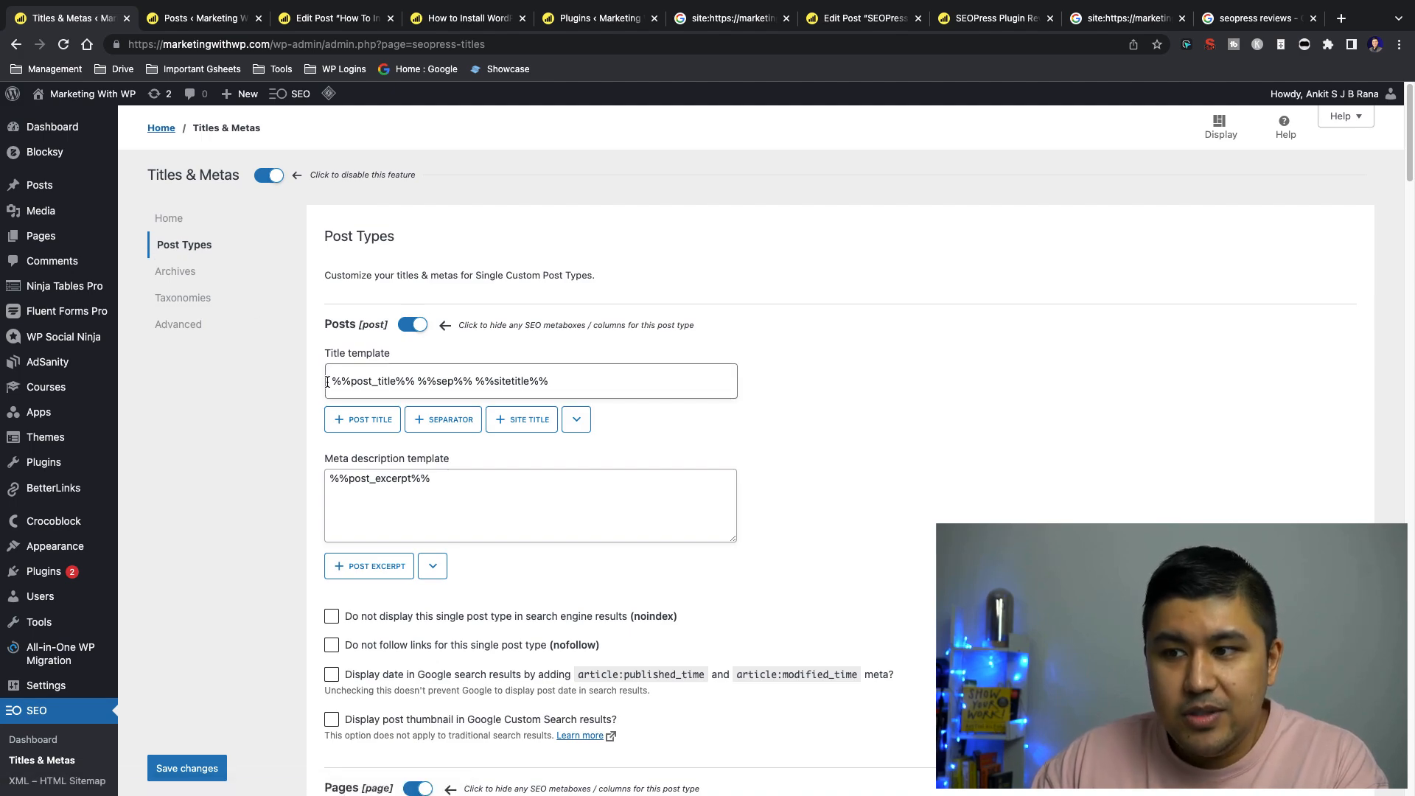
left_click_drag(329, 379, 575, 382)
double_click(492, 479)
left_click(264, 448)
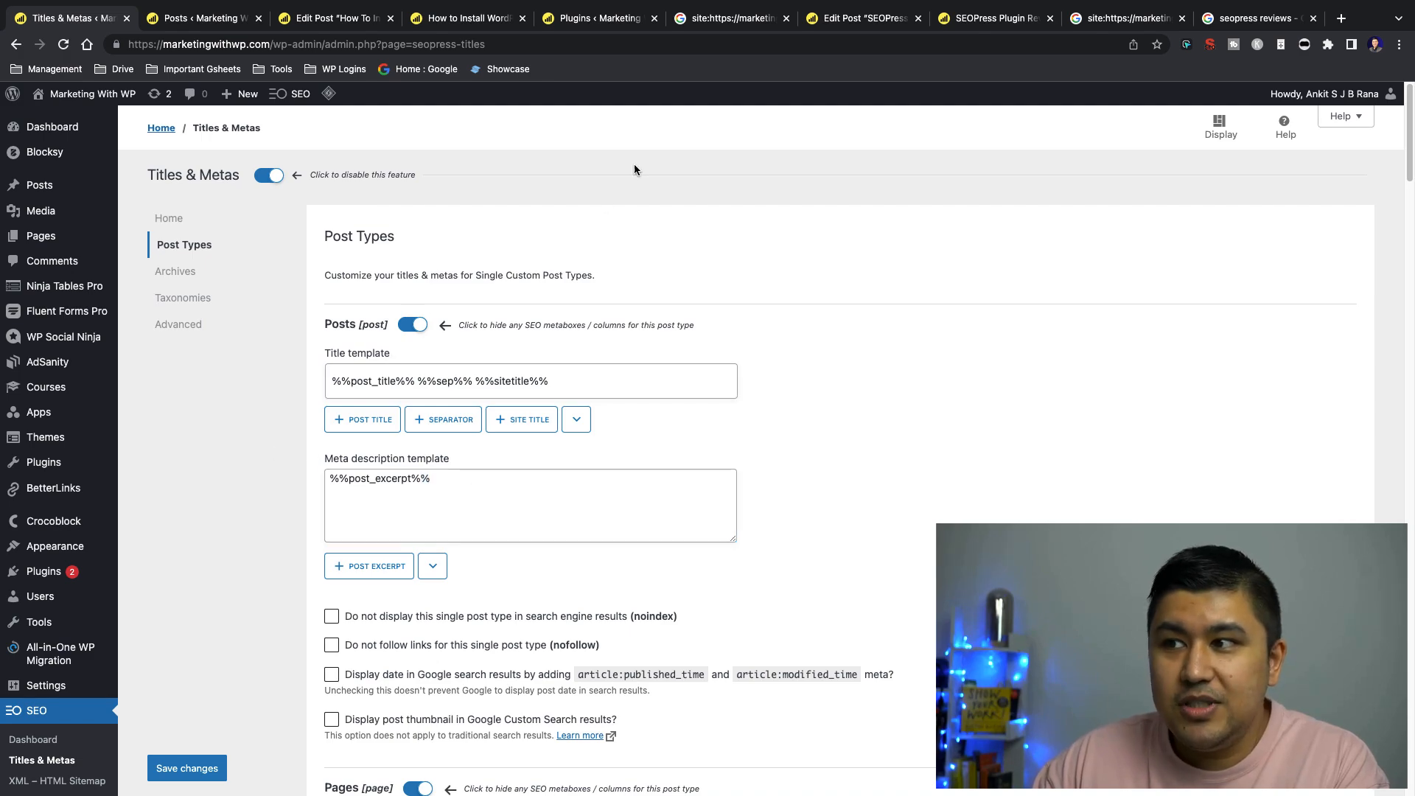
Compare the title in the indexed Google result with the %%post_title%% variable of the Posts title template
left_click(696, 20)
left_click_drag(113, 313, 366, 314)
left_click(74, 18)
left_click(349, 381)
left_click_drag(330, 381, 410, 383)
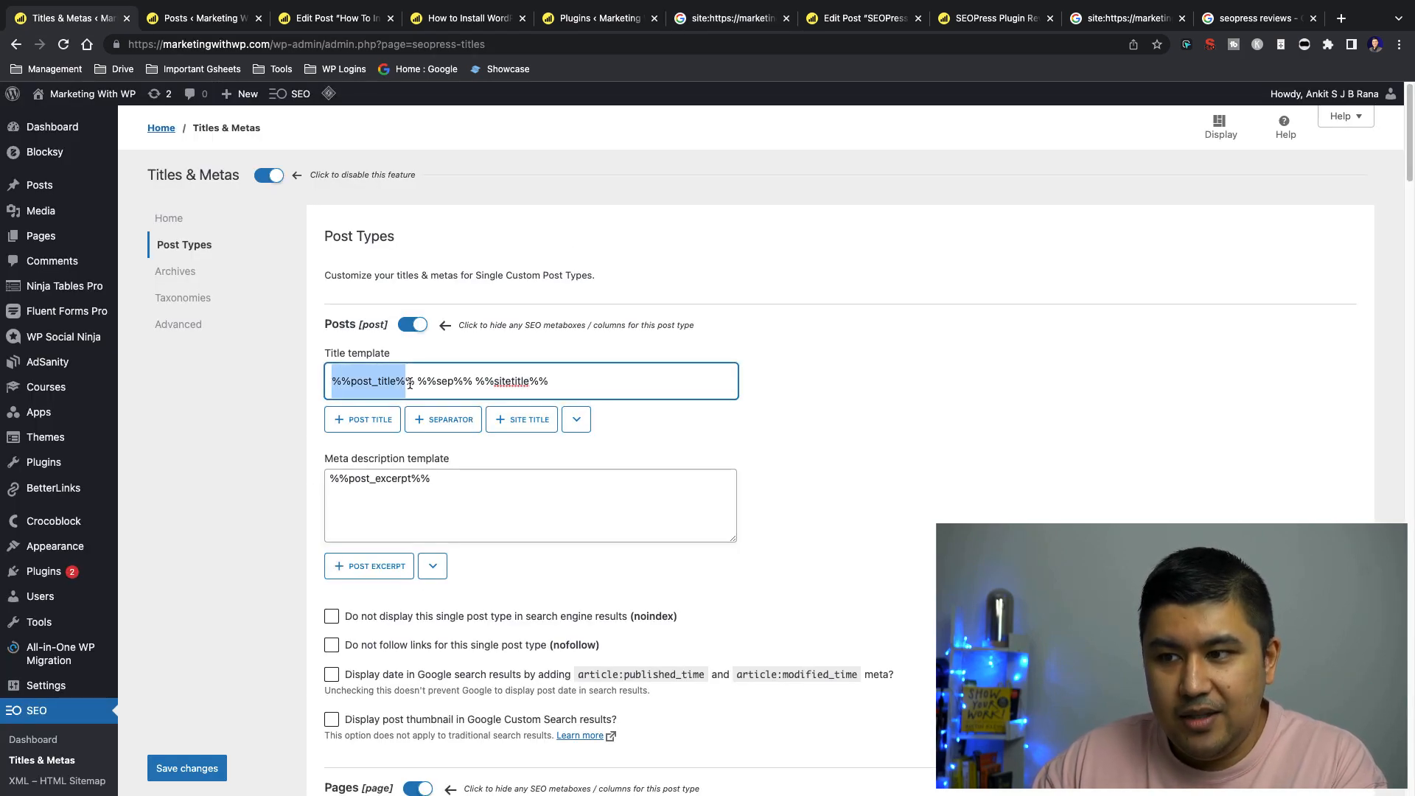
Check the post's main heading against the post title, separator and site title variables in the Posts title template
left_click(337, 22)
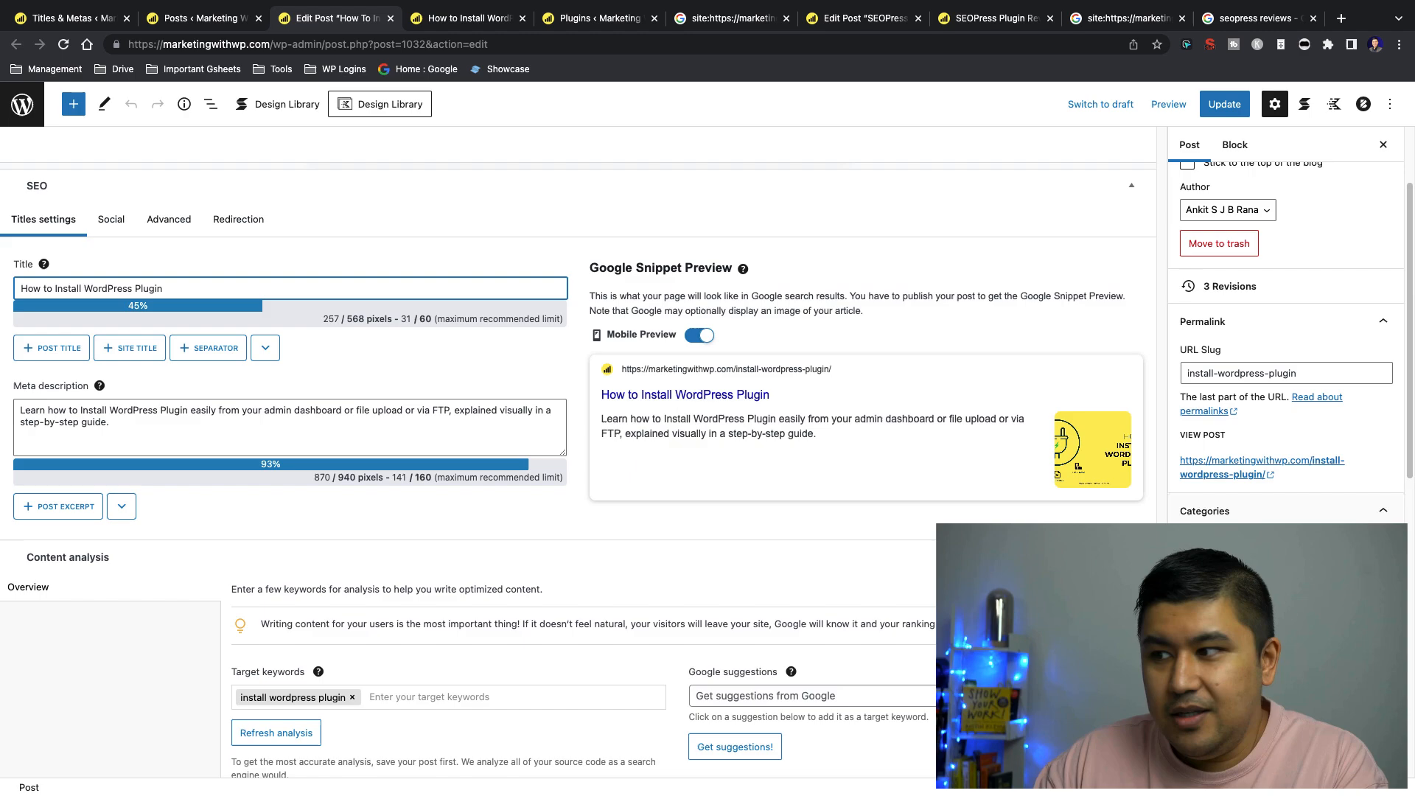
scroll(480, 232, "up", 20)
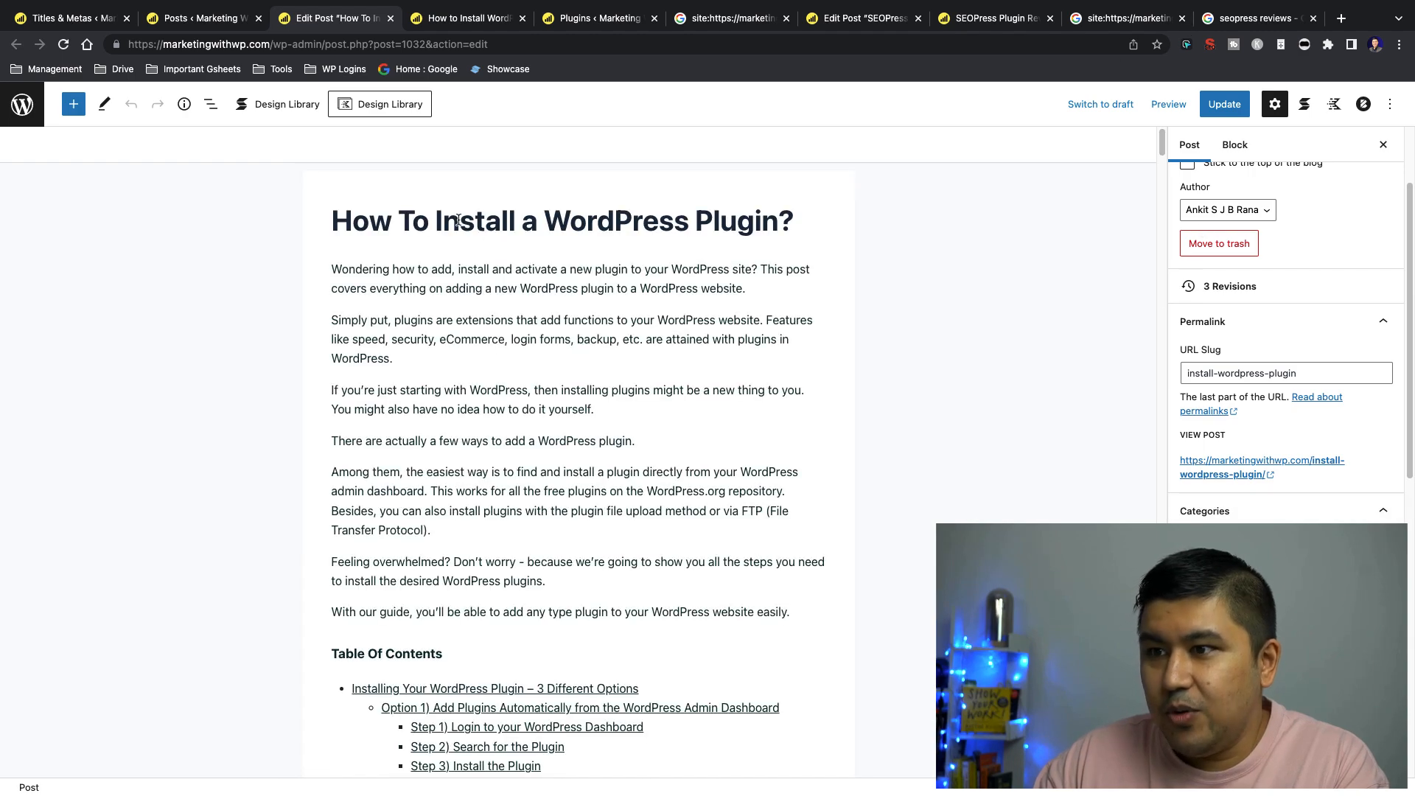
left_click(74, 18)
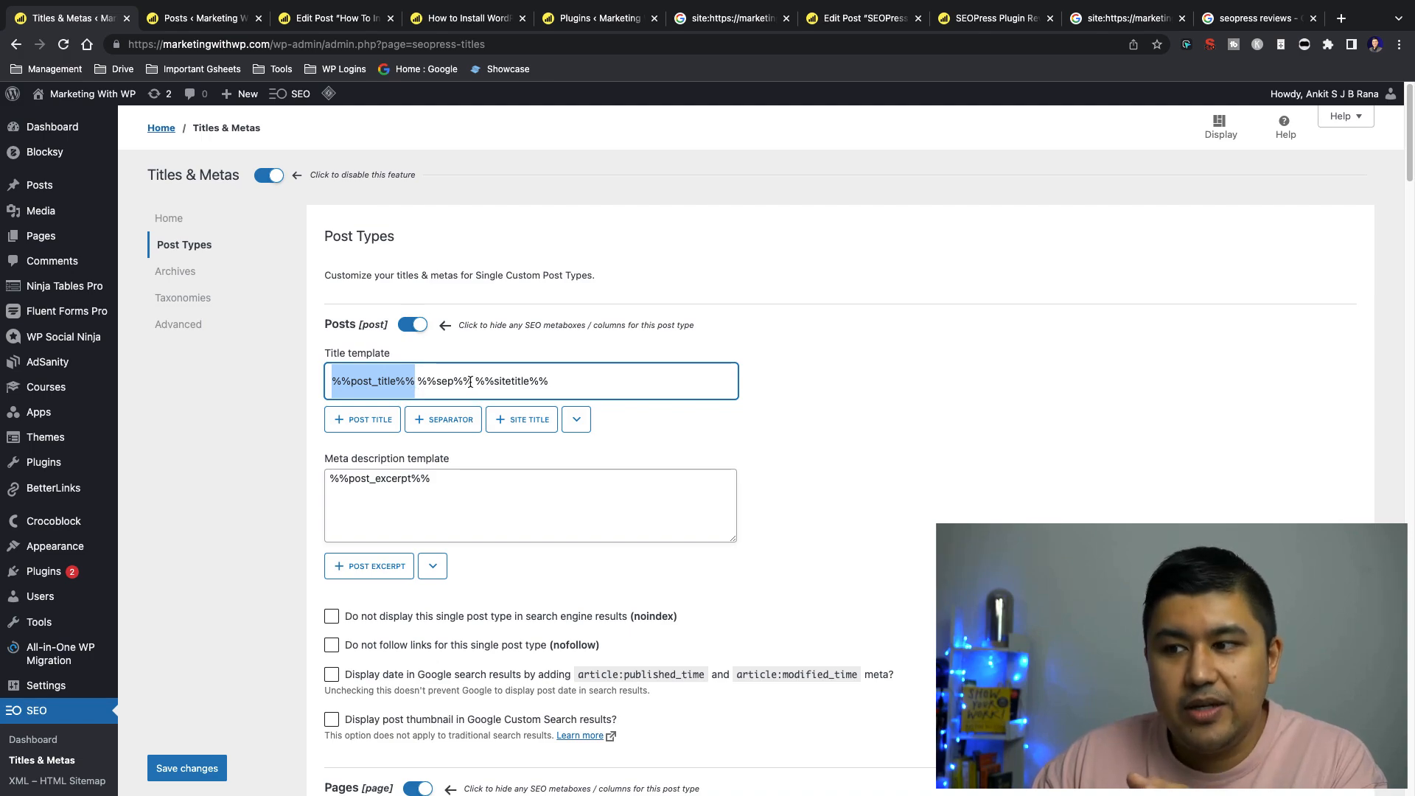
left_click(414, 378)
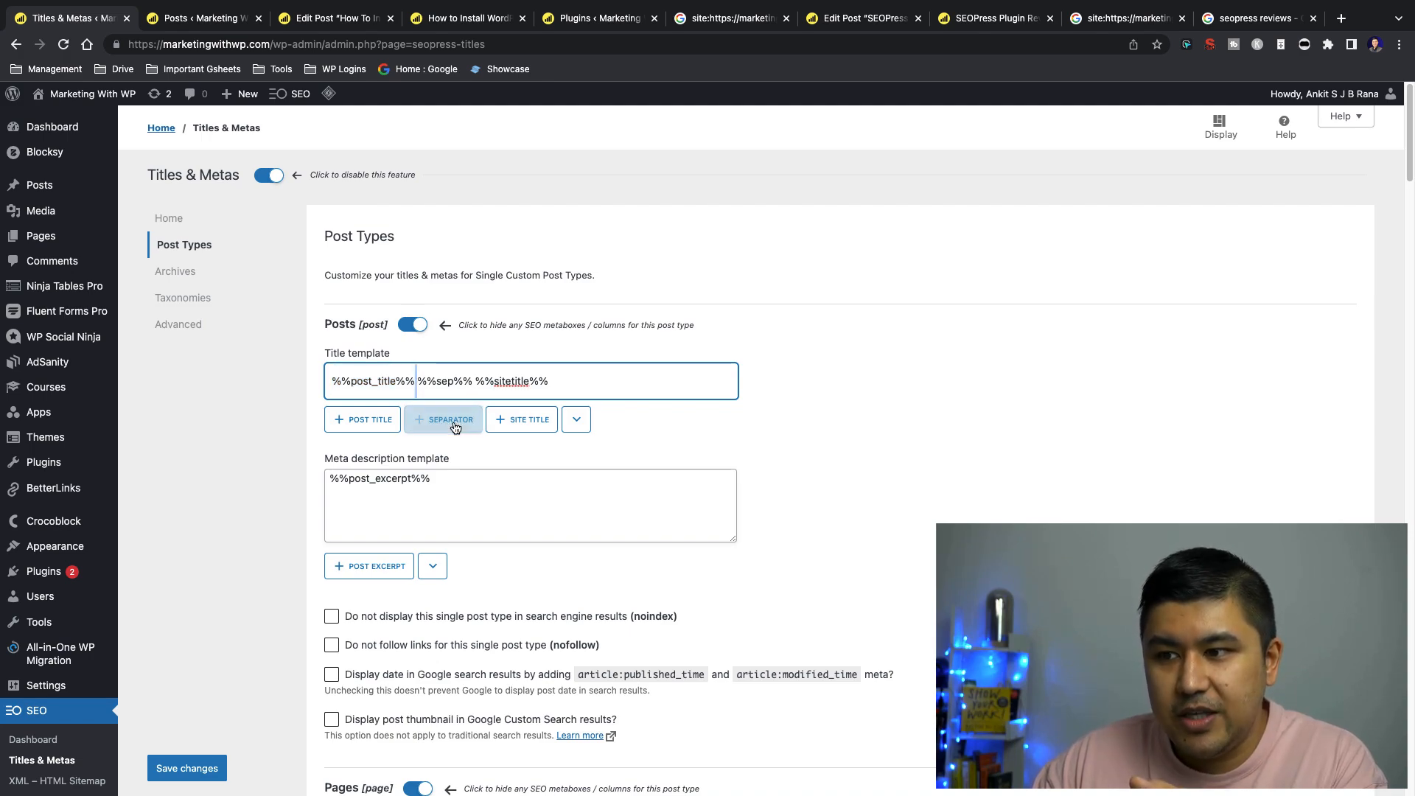
left_click(473, 381)
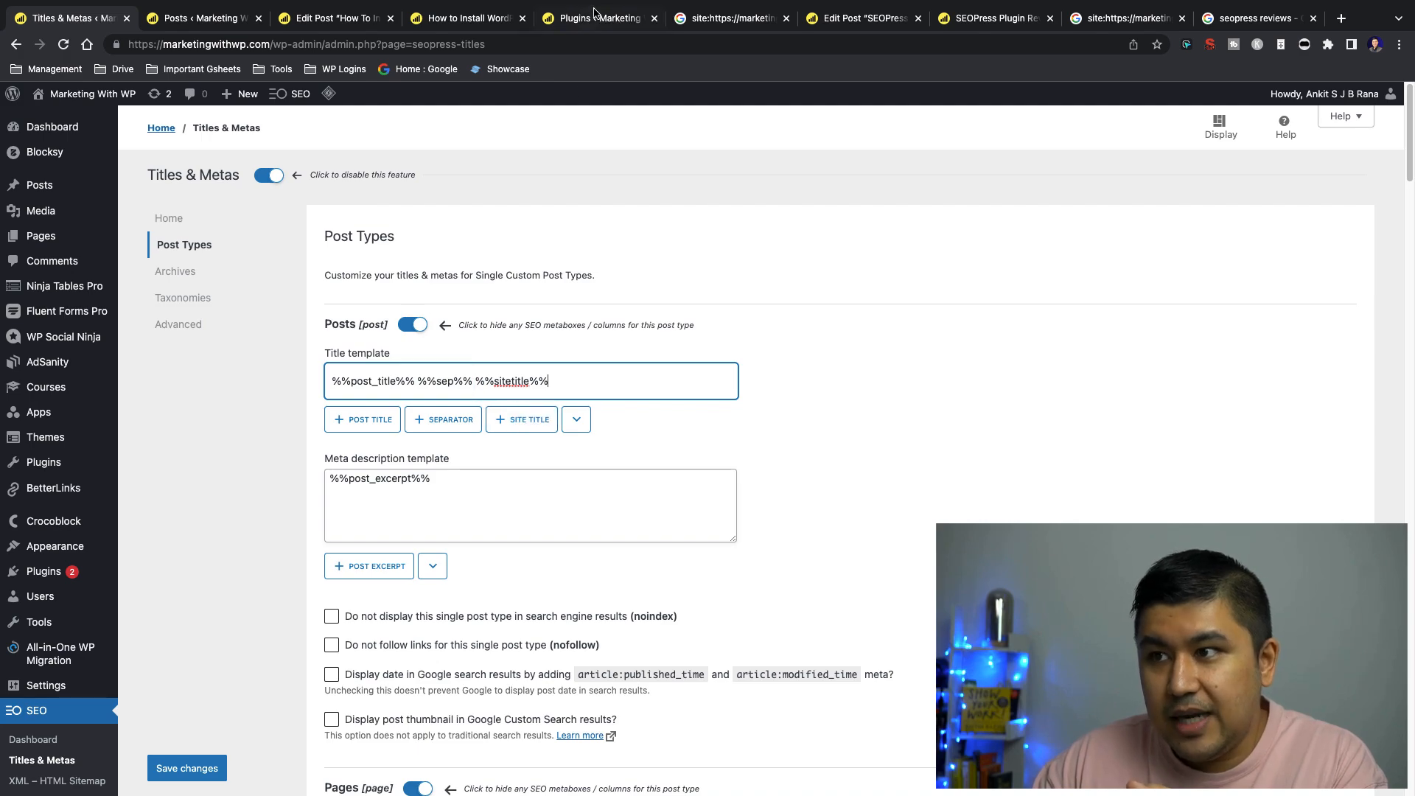
Revisit the indexed Google result for the plugin post, and examine the listings in the "seopress reviews" search results
left_click(704, 18)
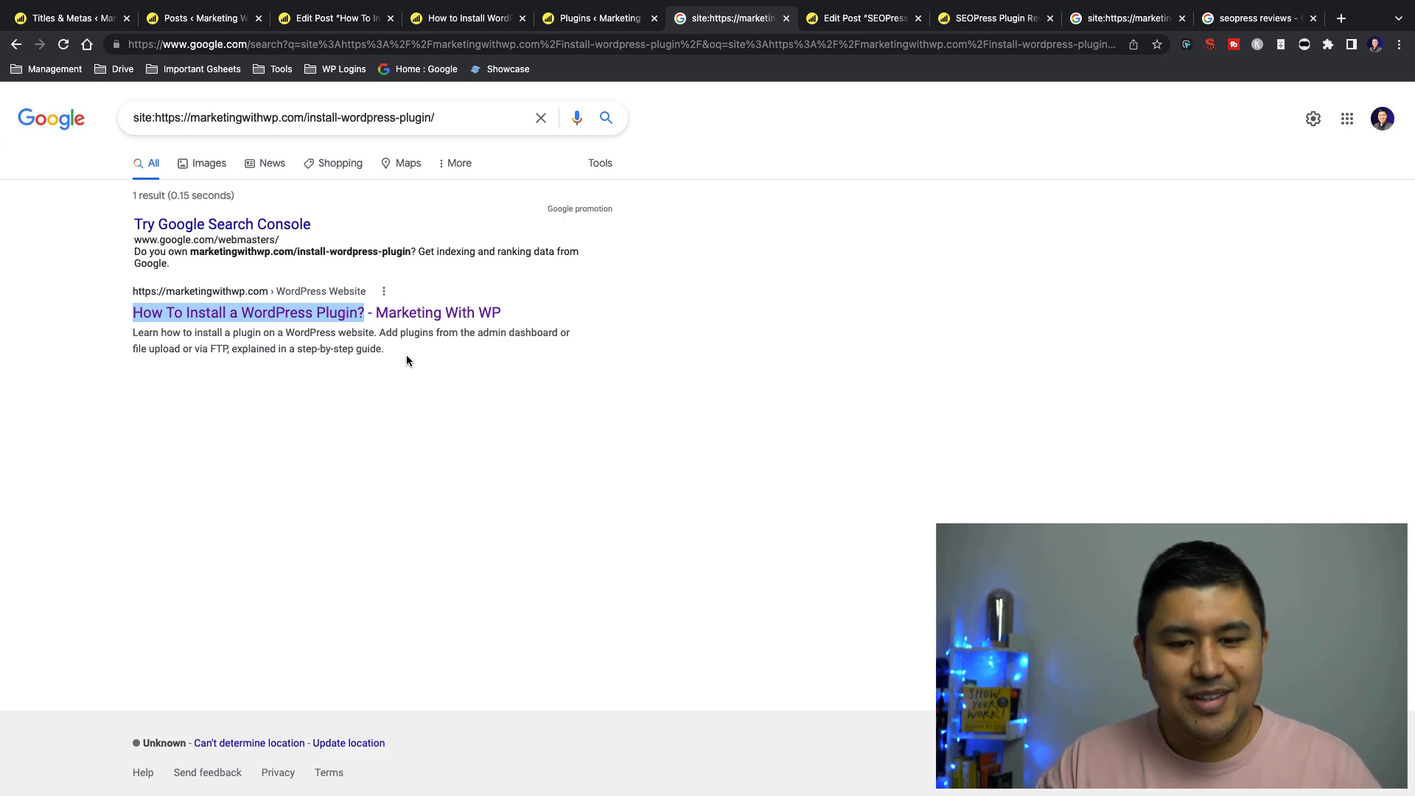
left_click(1224, 18)
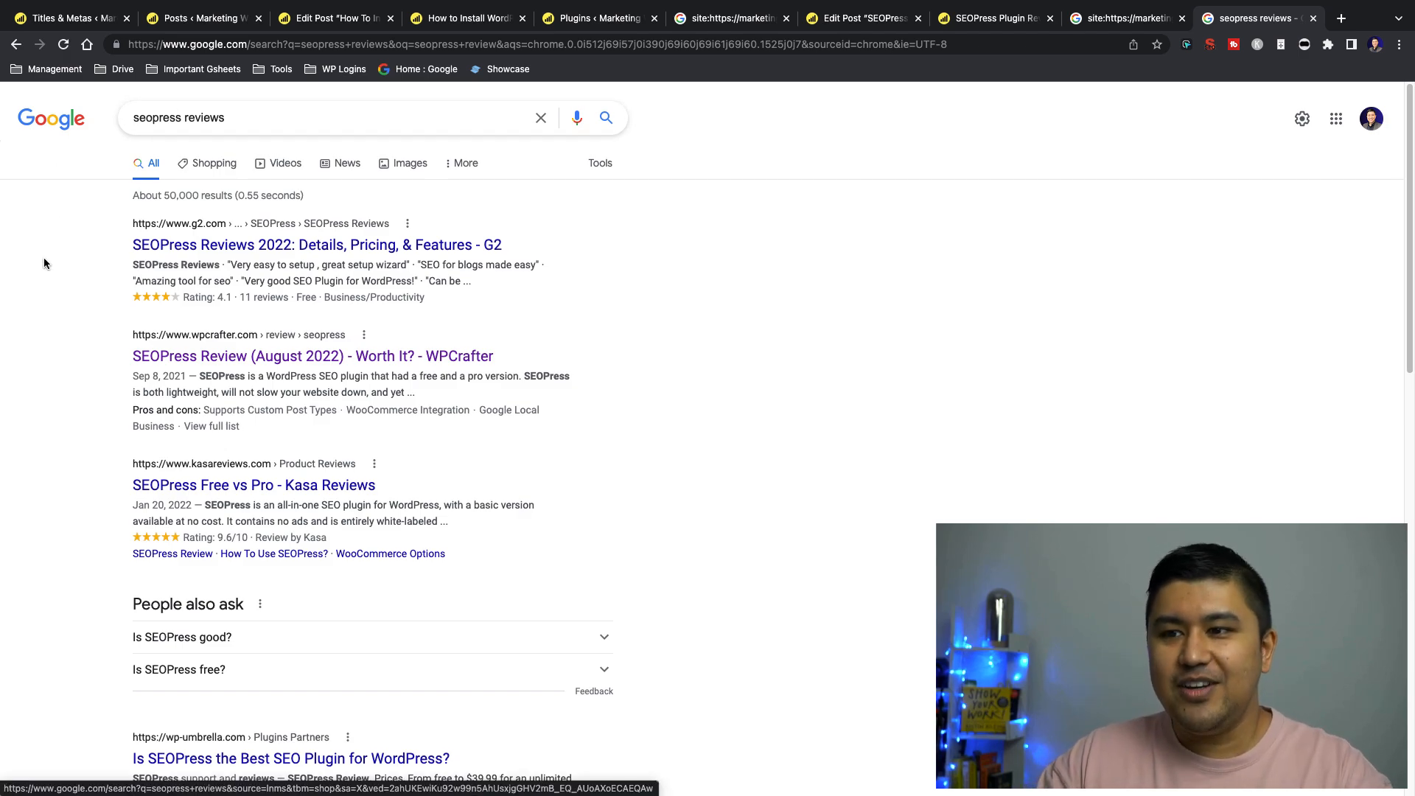
left_click_drag(73, 319, 111, 328)
left_click(111, 328)
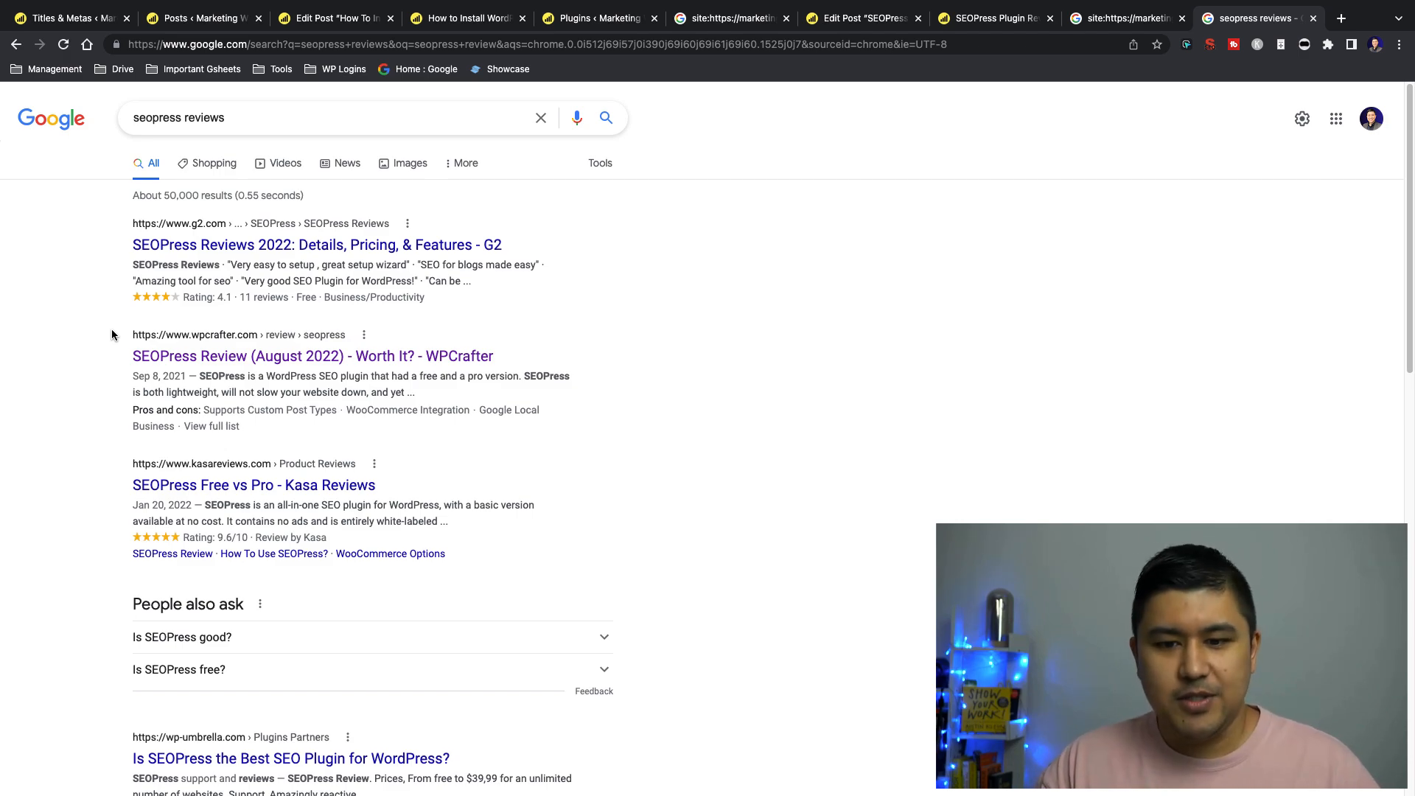
Examine the WPCrafter listing's title, description, and pros and cons in the "seopress reviews" search results
left_click_drag(112, 335, 275, 434)
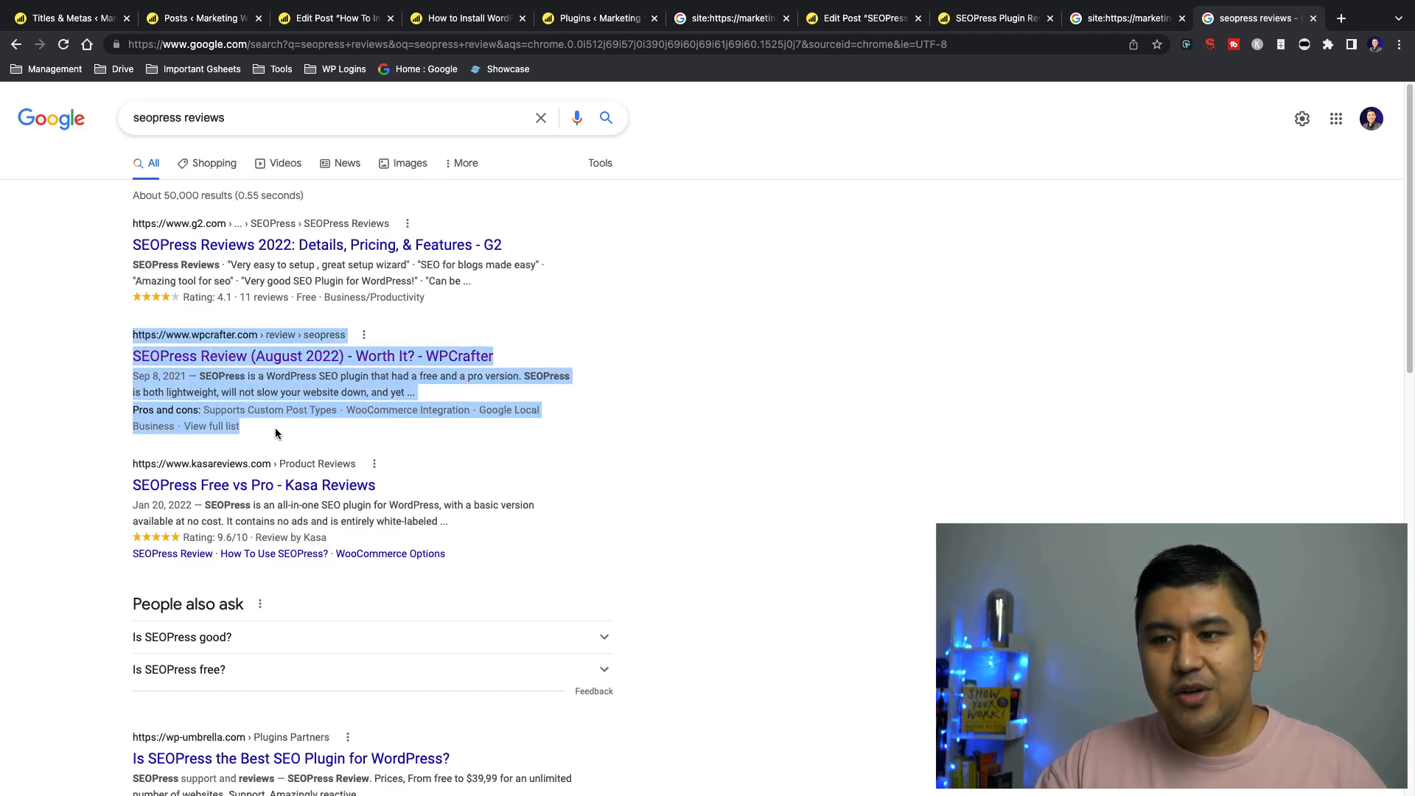
left_click(275, 434)
left_click_drag(81, 351, 311, 422)
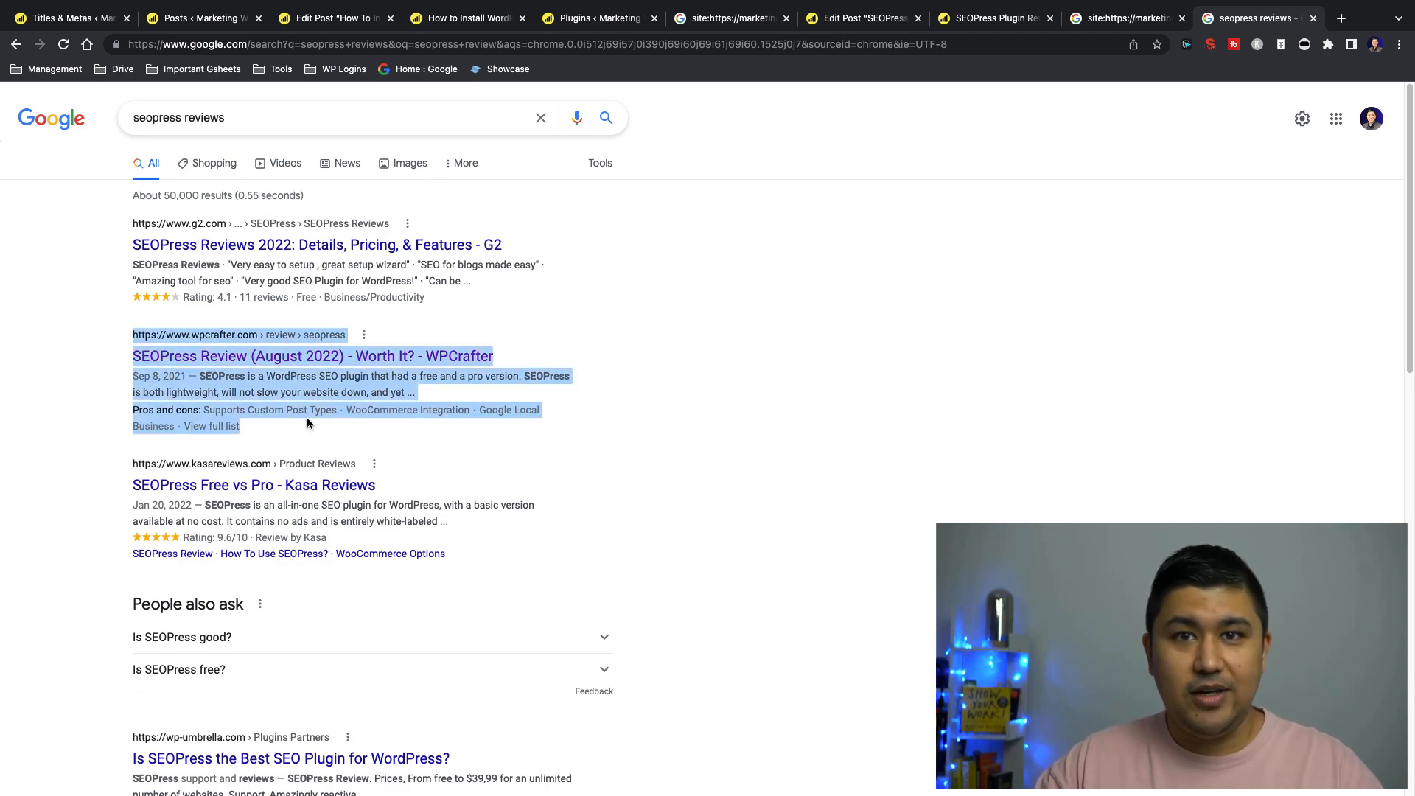
left_click(294, 422)
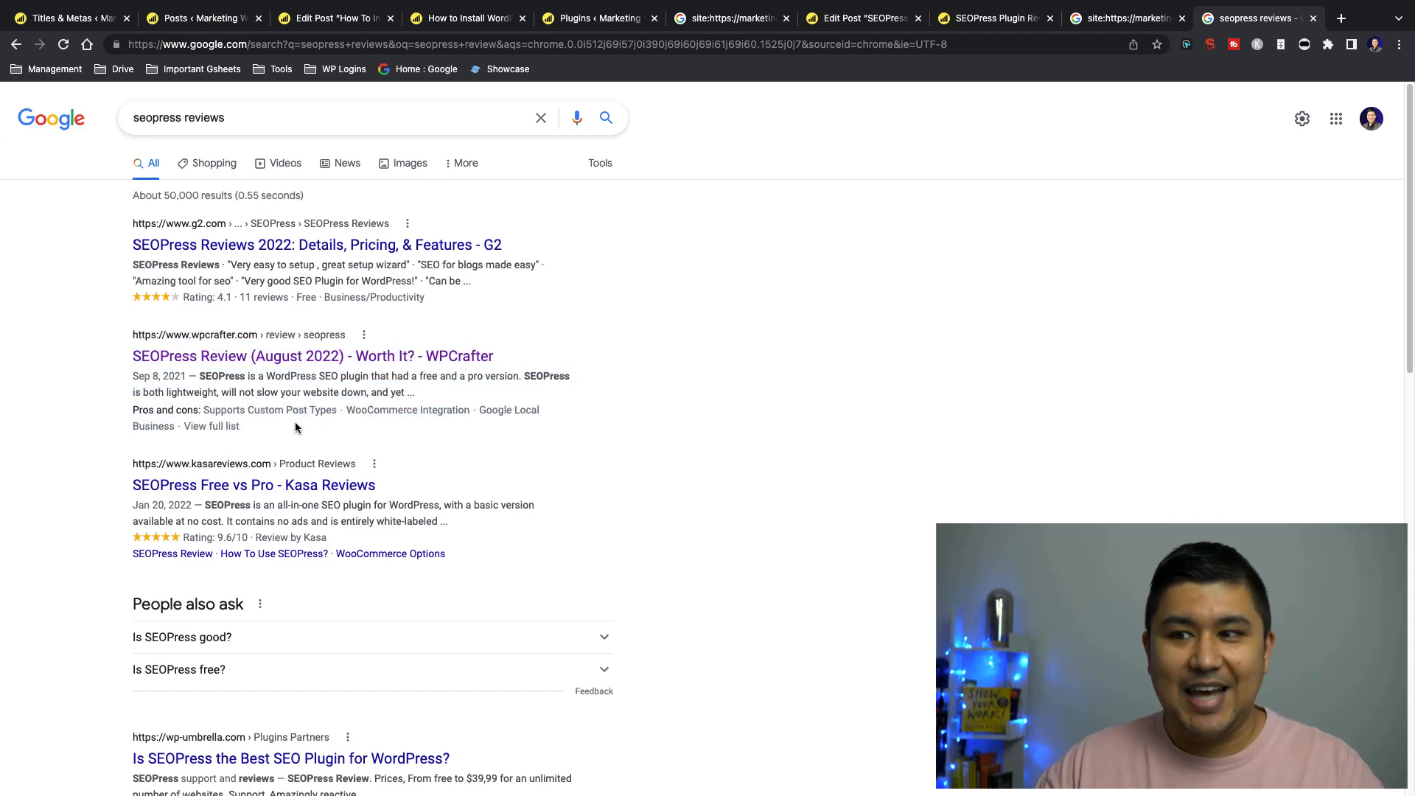
Append the Current month and Current year variables to the Posts title template in the Titles & Metas settings
left_click(94, 20)
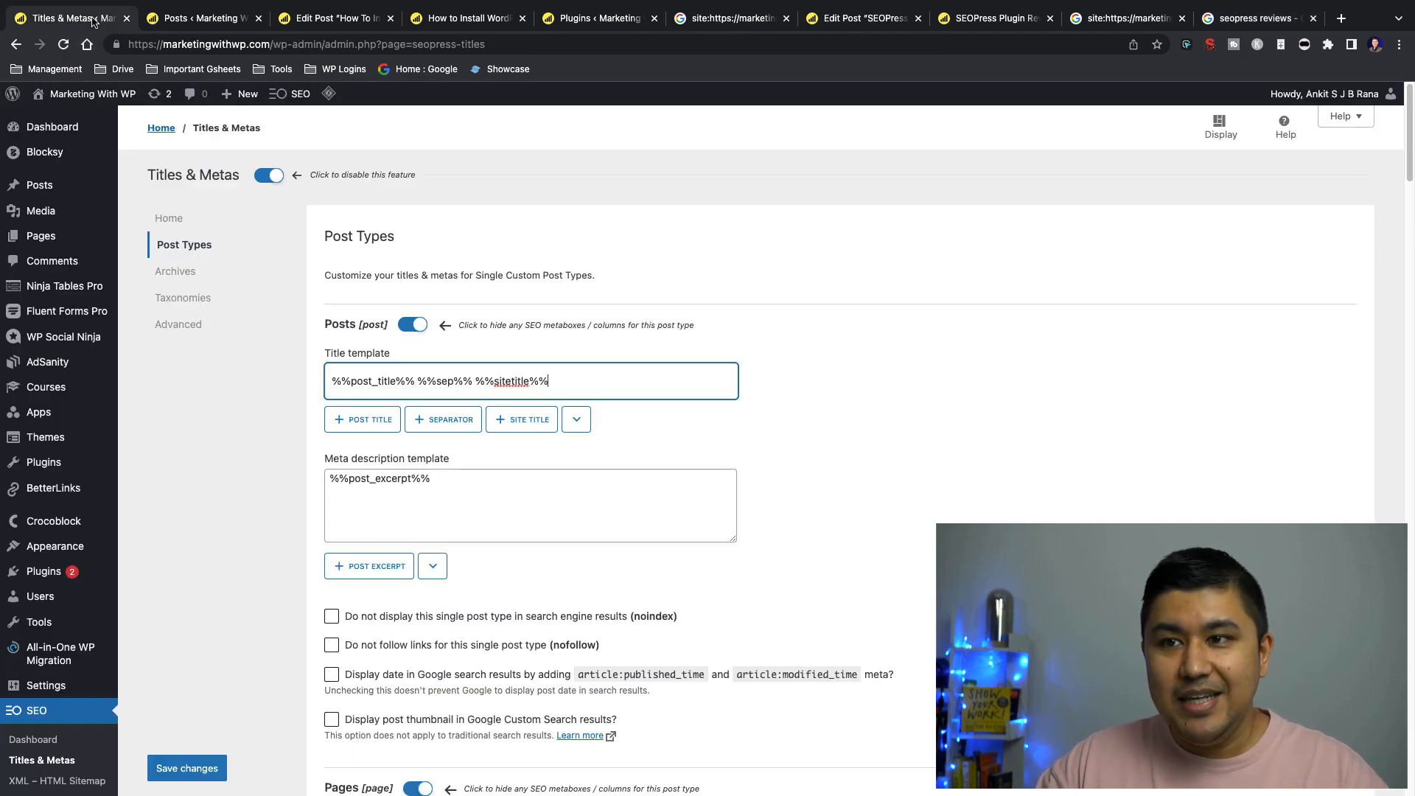
triple_click(605, 381)
left_click(607, 390)
left_click(577, 424)
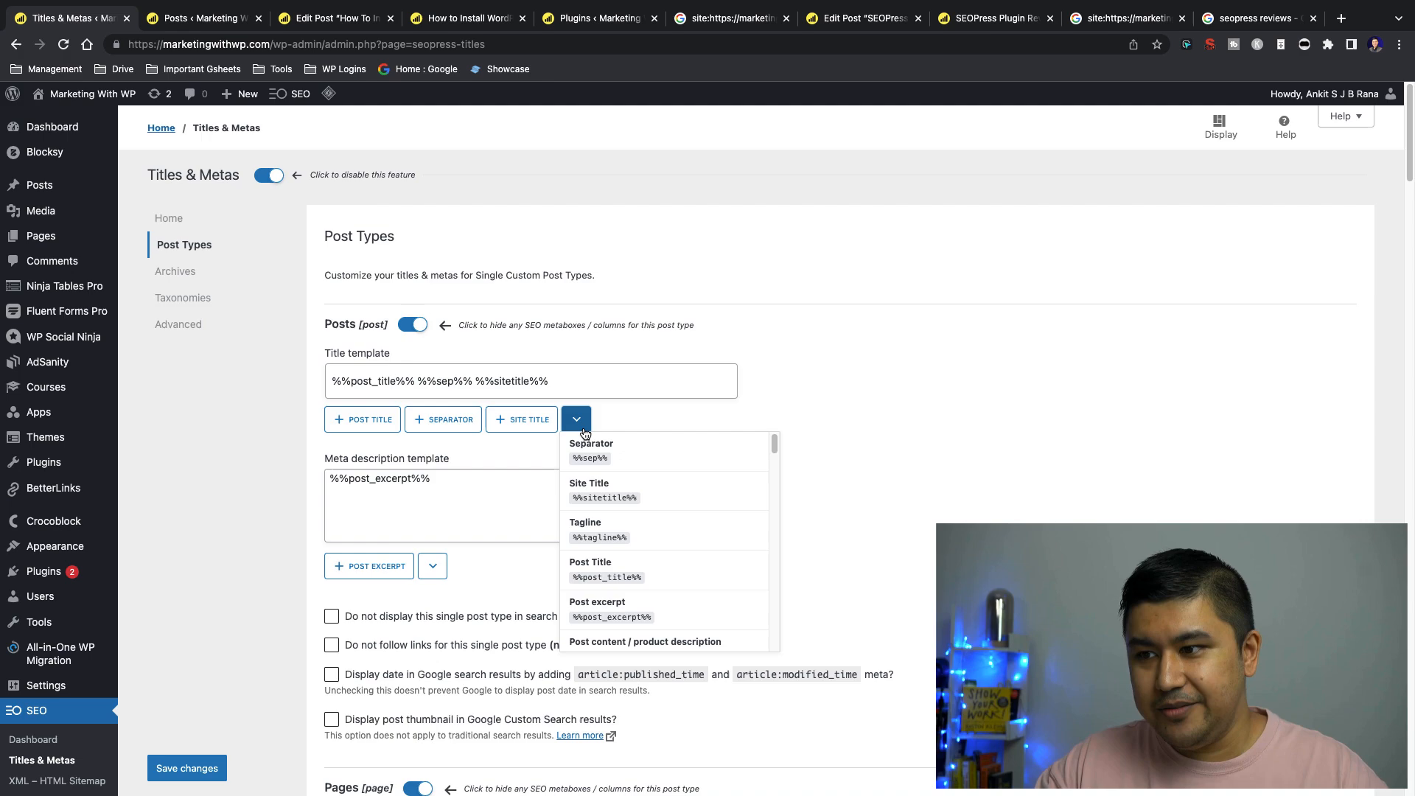
scroll(642, 463, "down", 5)
scroll(648, 501, "down", 4)
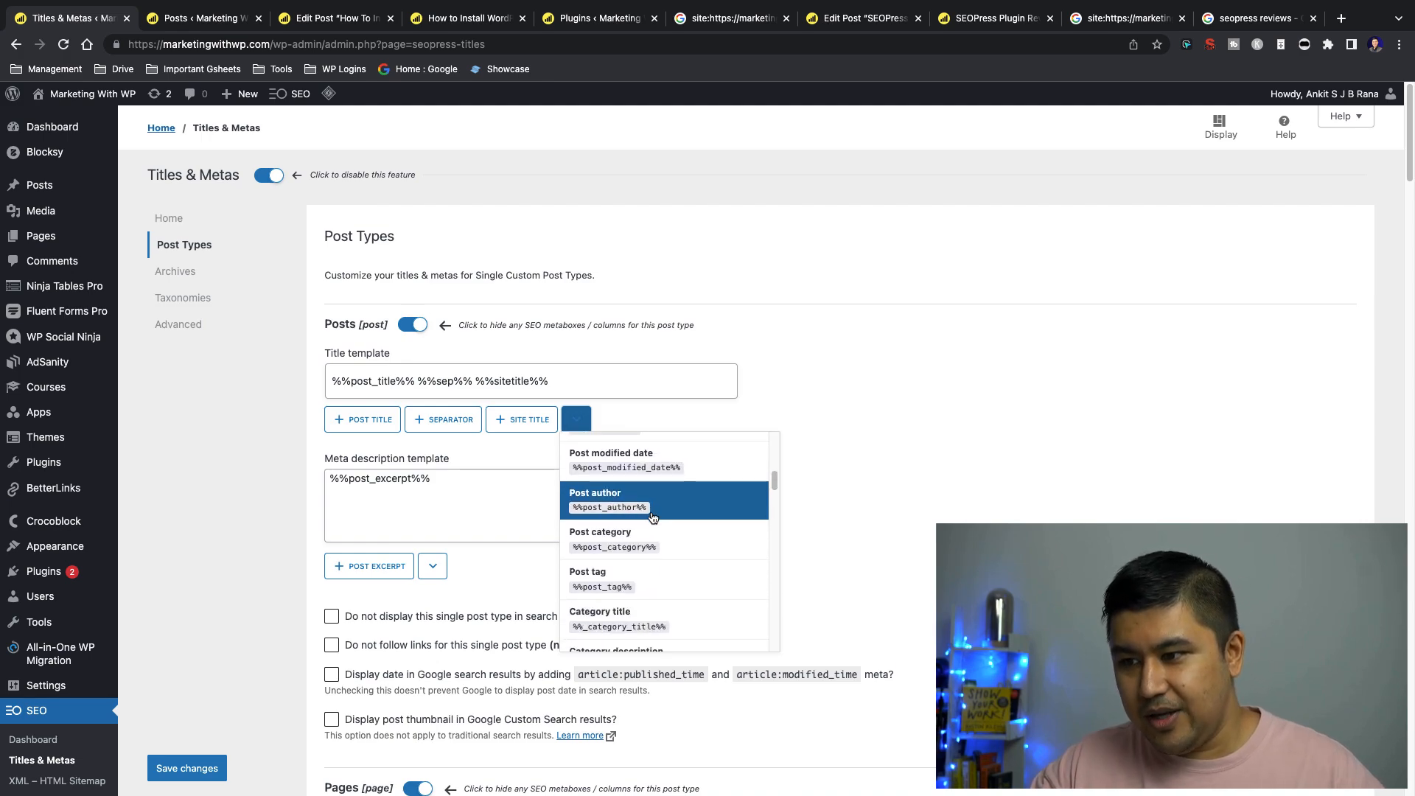
scroll(656, 517, "down", 6)
scroll(675, 522, "down", 4)
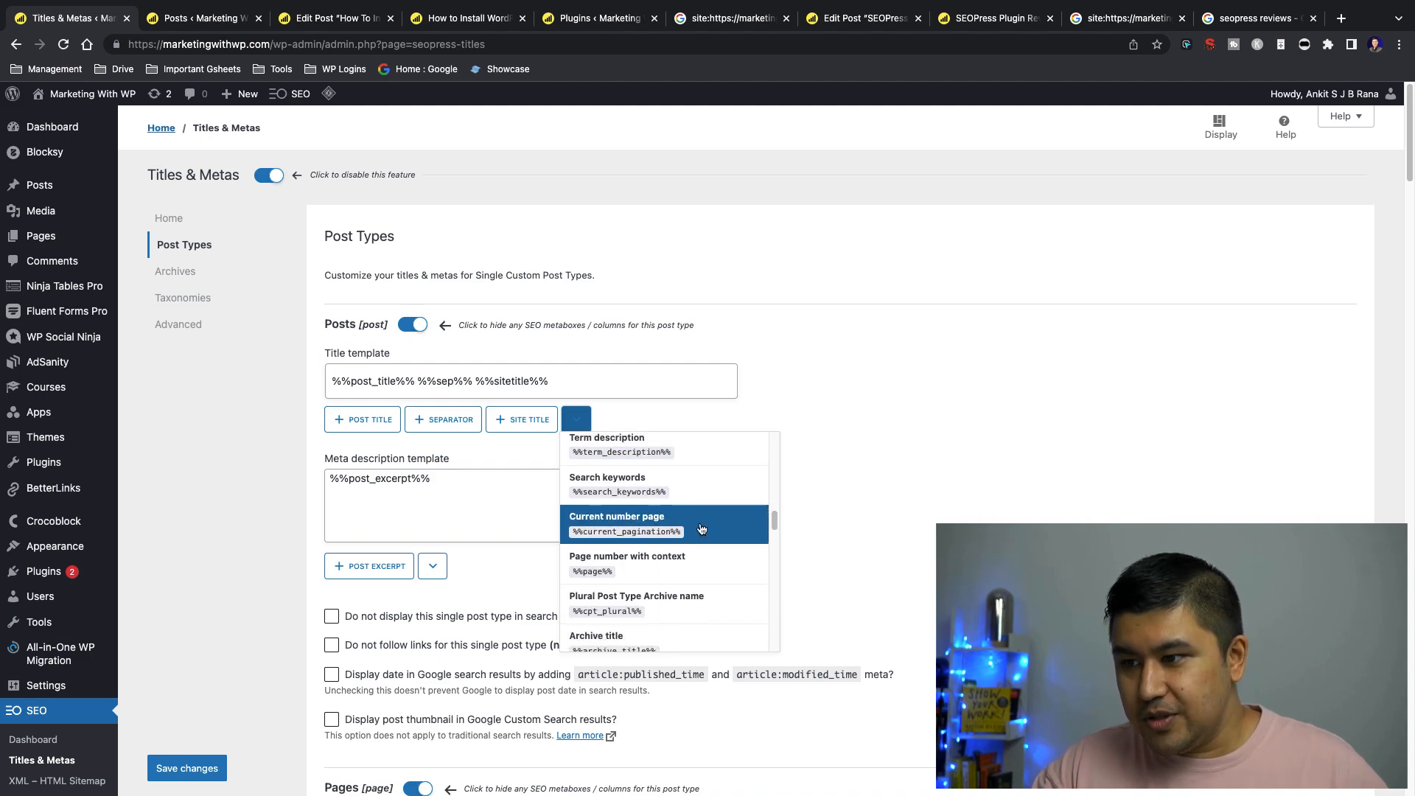
scroll(697, 538, "down", 5)
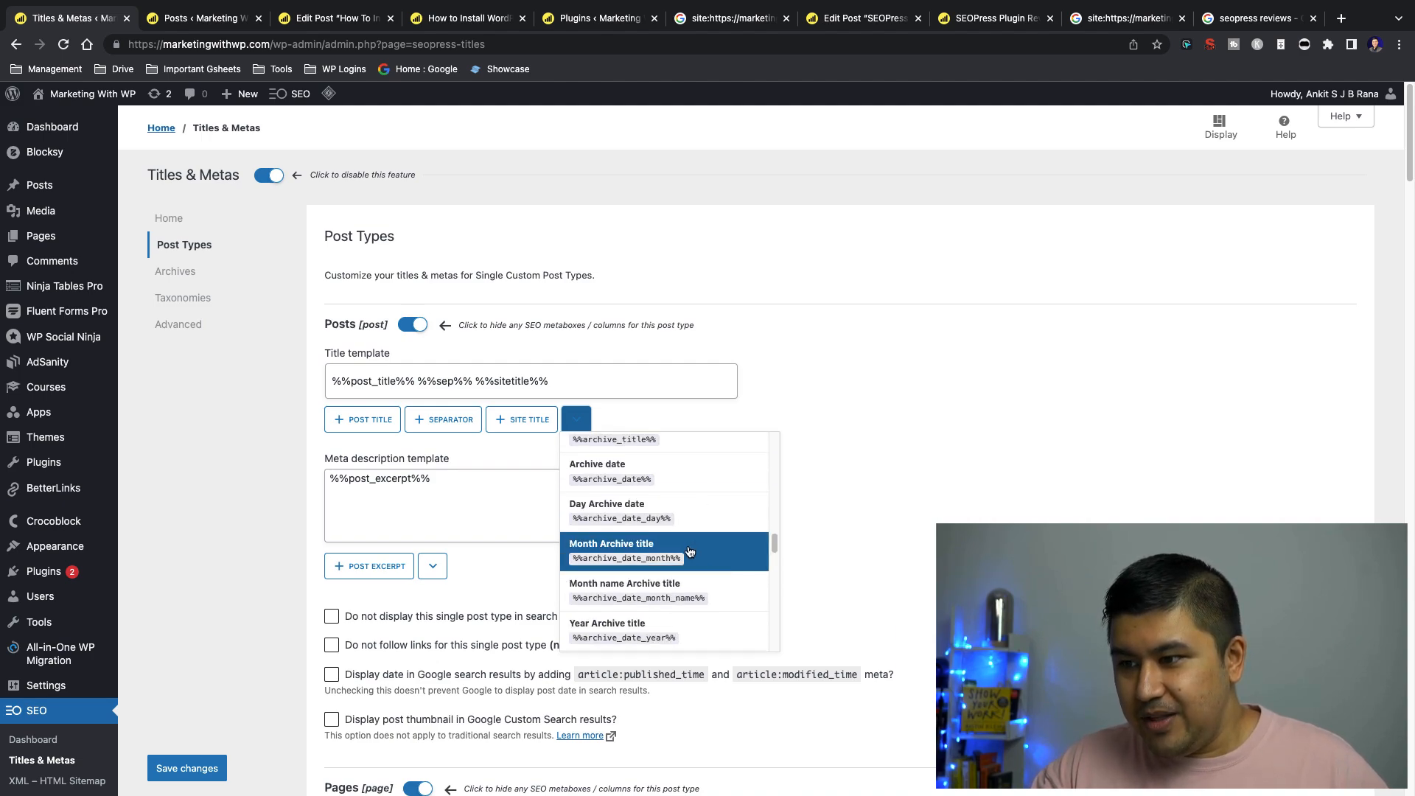
scroll(706, 498, "down", 4)
scroll(706, 508, "down", 4)
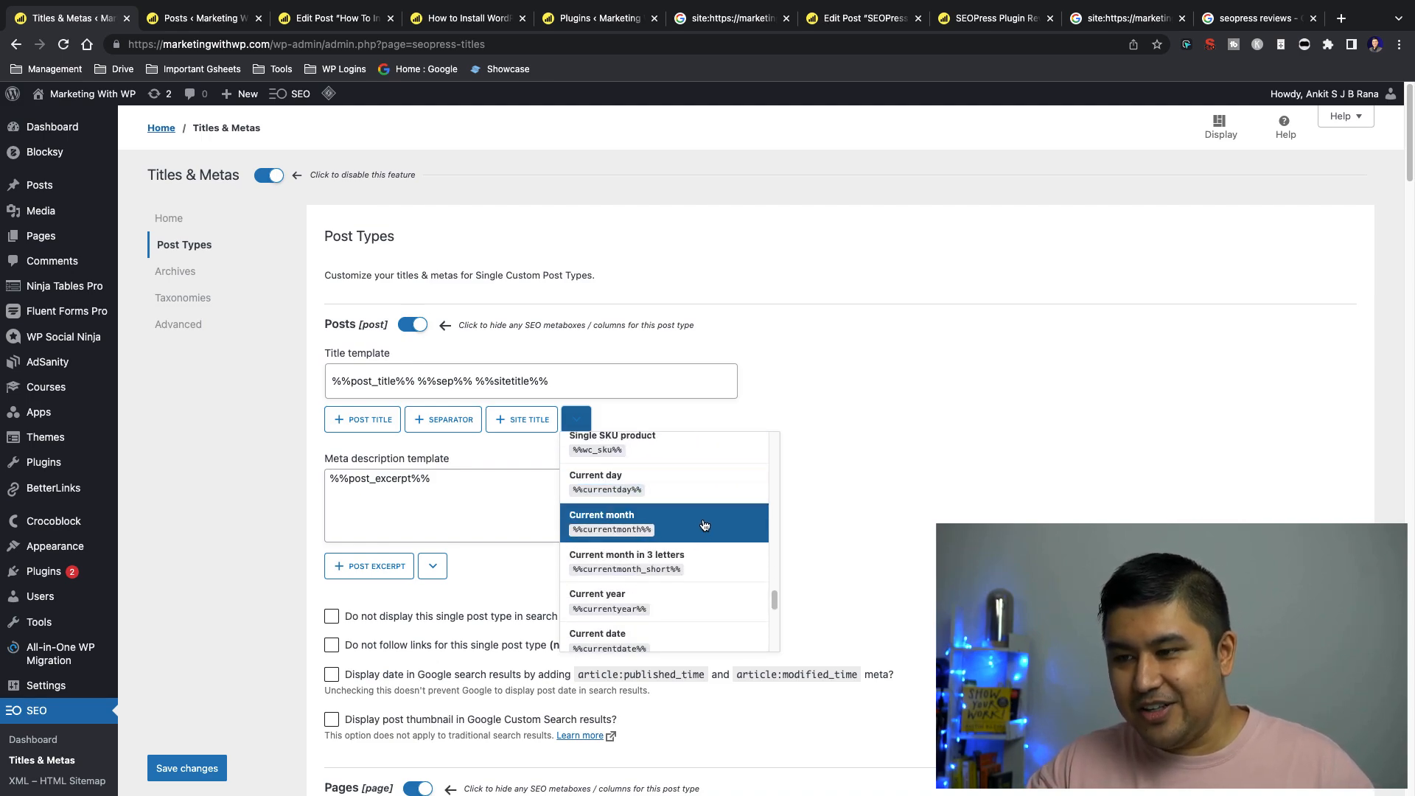
left_click(703, 525)
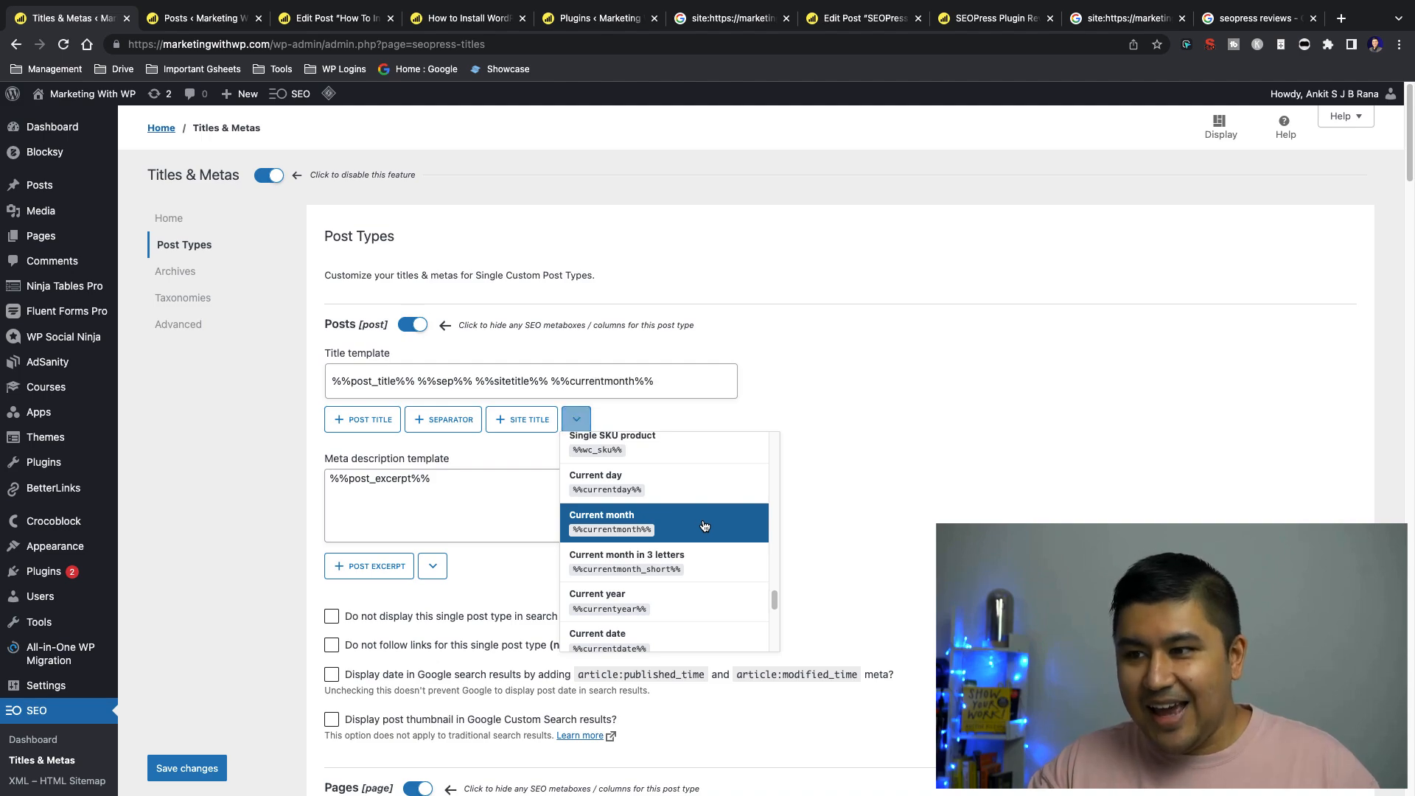
left_click(690, 607)
Enclose the %%currentmonth%% %%currentyear%% variables in parentheses in the Posts title template
left_click(554, 381)
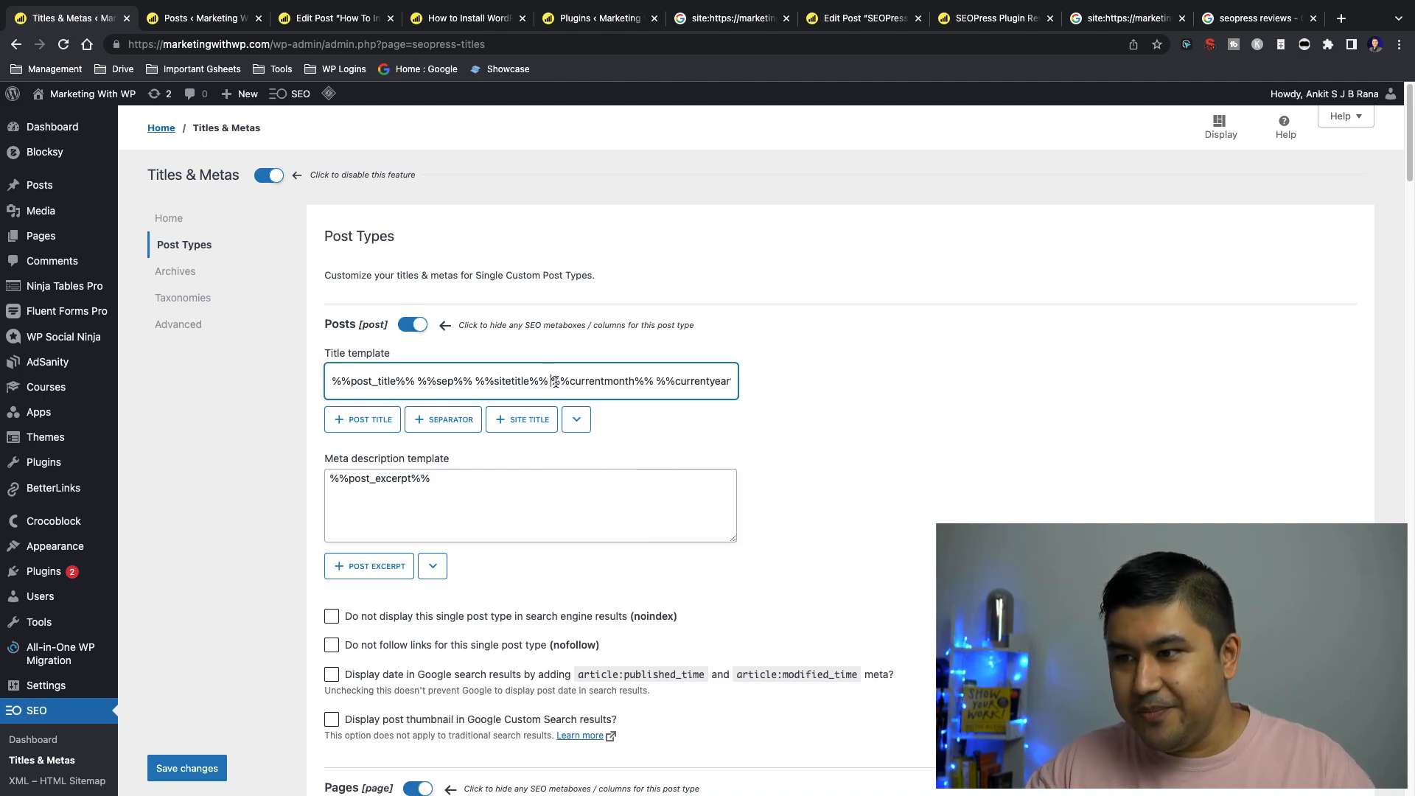
type("(")
key("End")
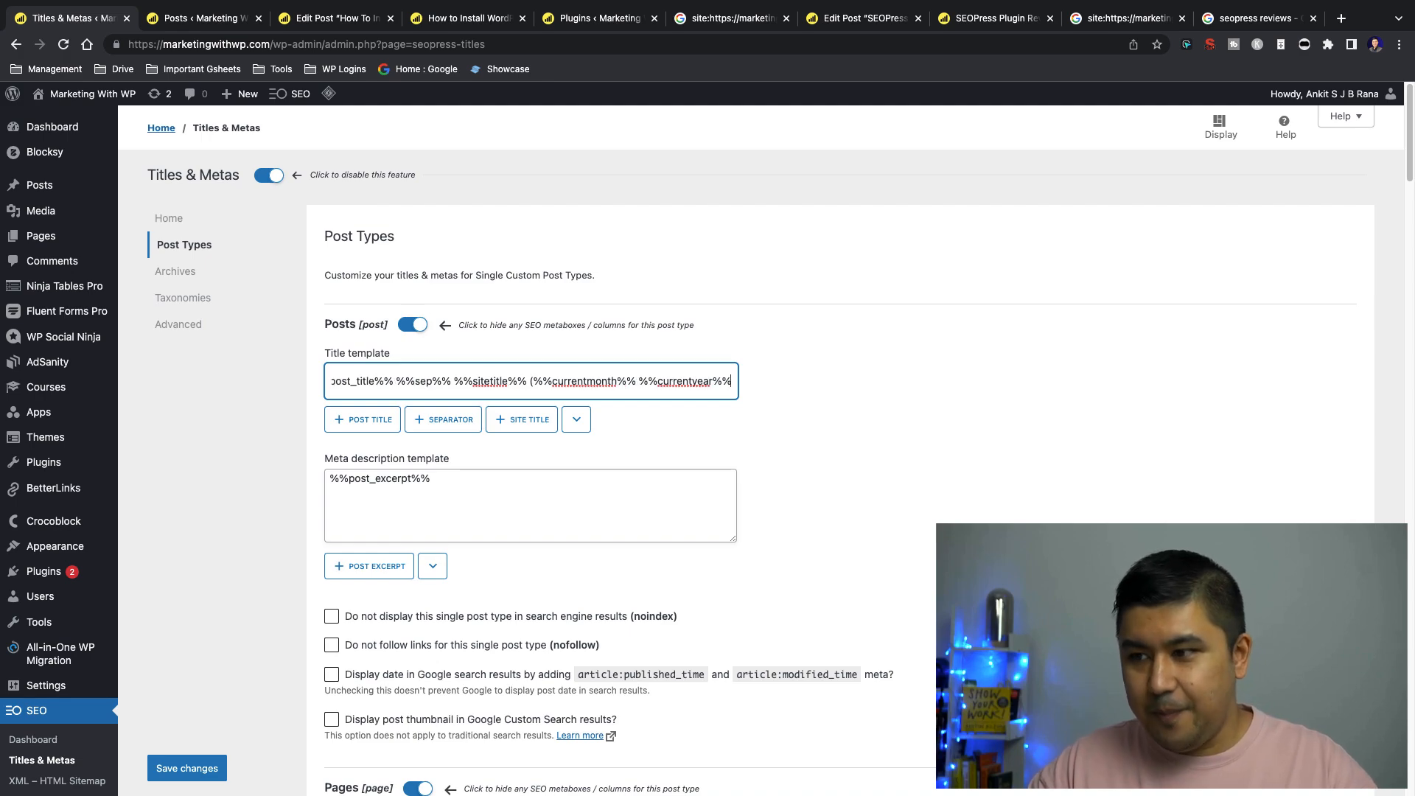
type(")")
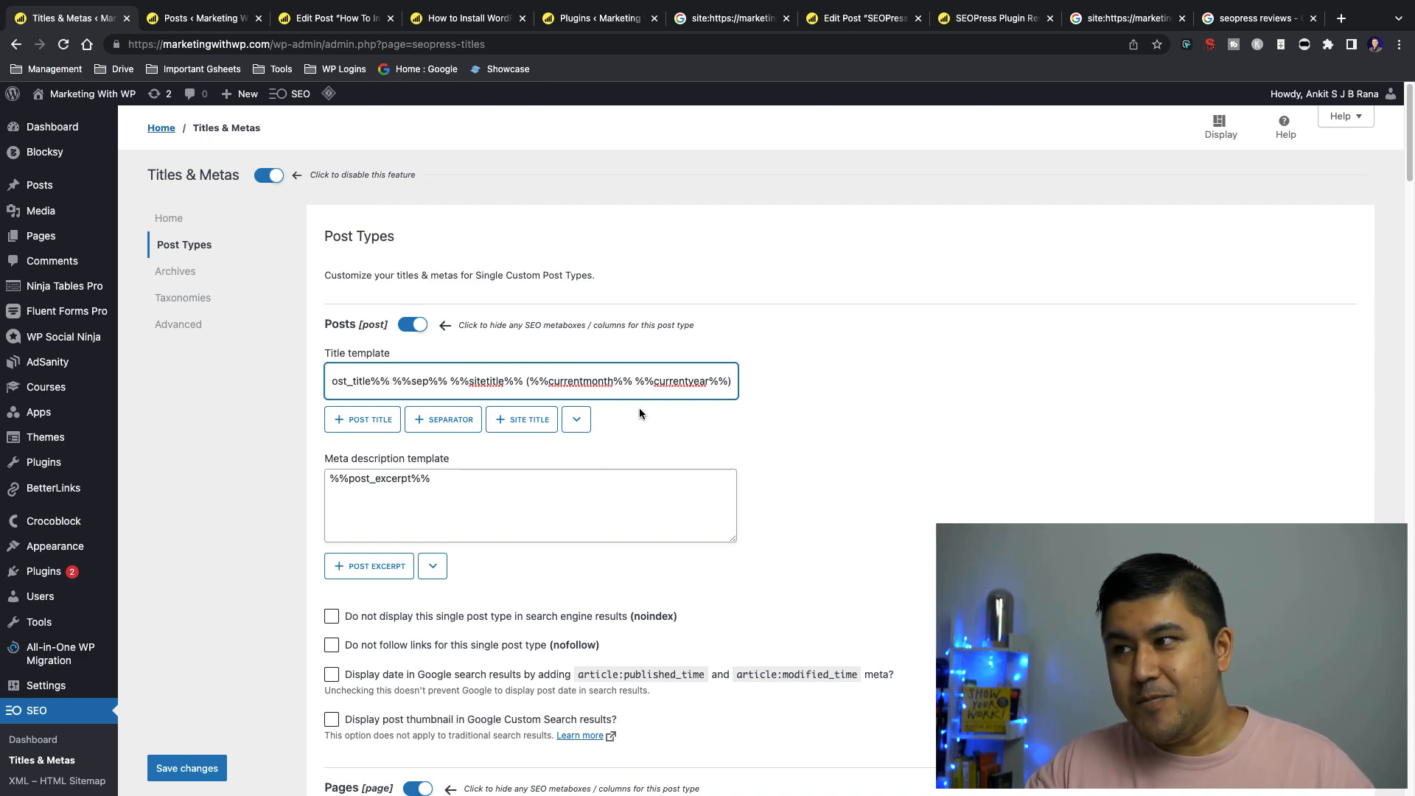
Examine the site title, URL and full title of the indexed Google result for the install-wordpress-plugin post
left_click(719, 17)
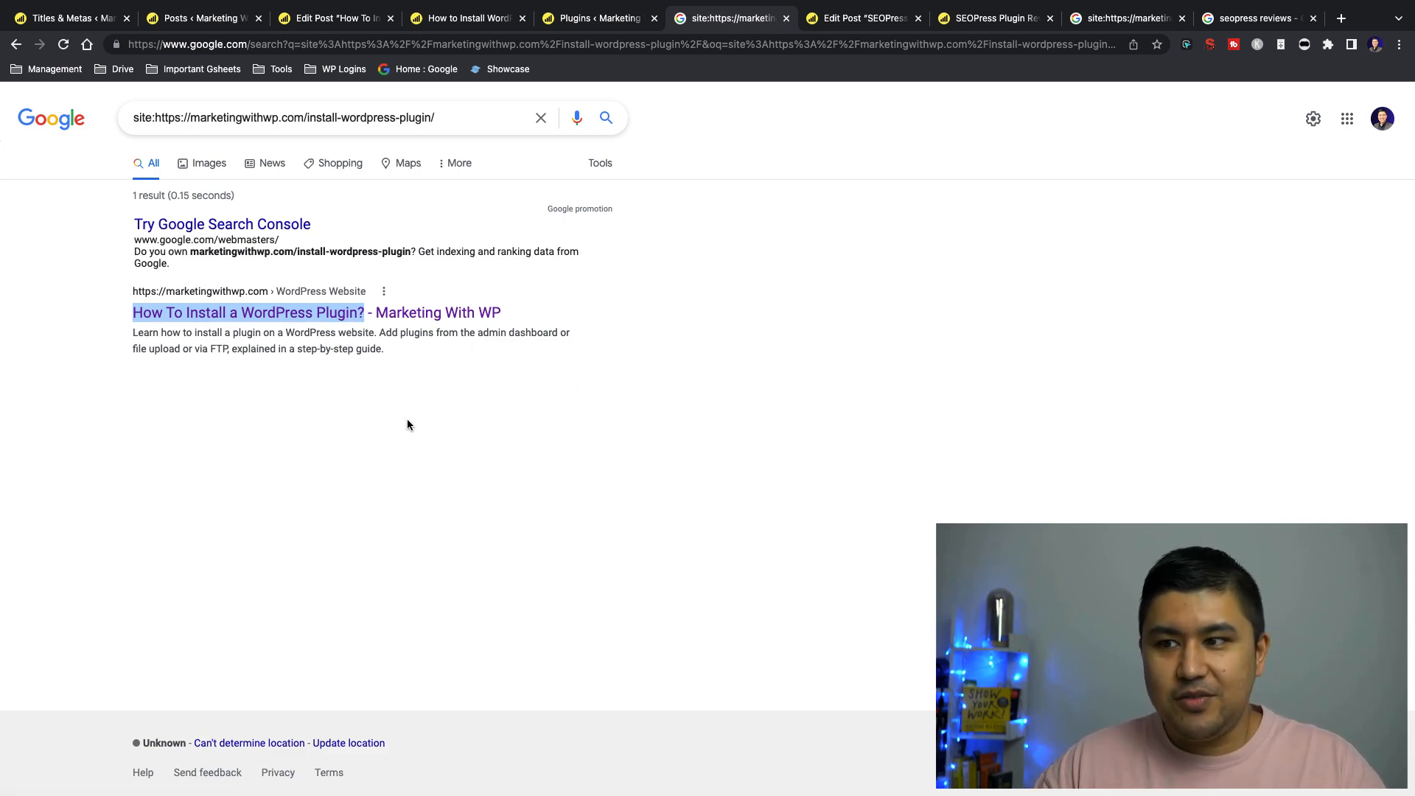
left_click_drag(572, 313, 380, 312)
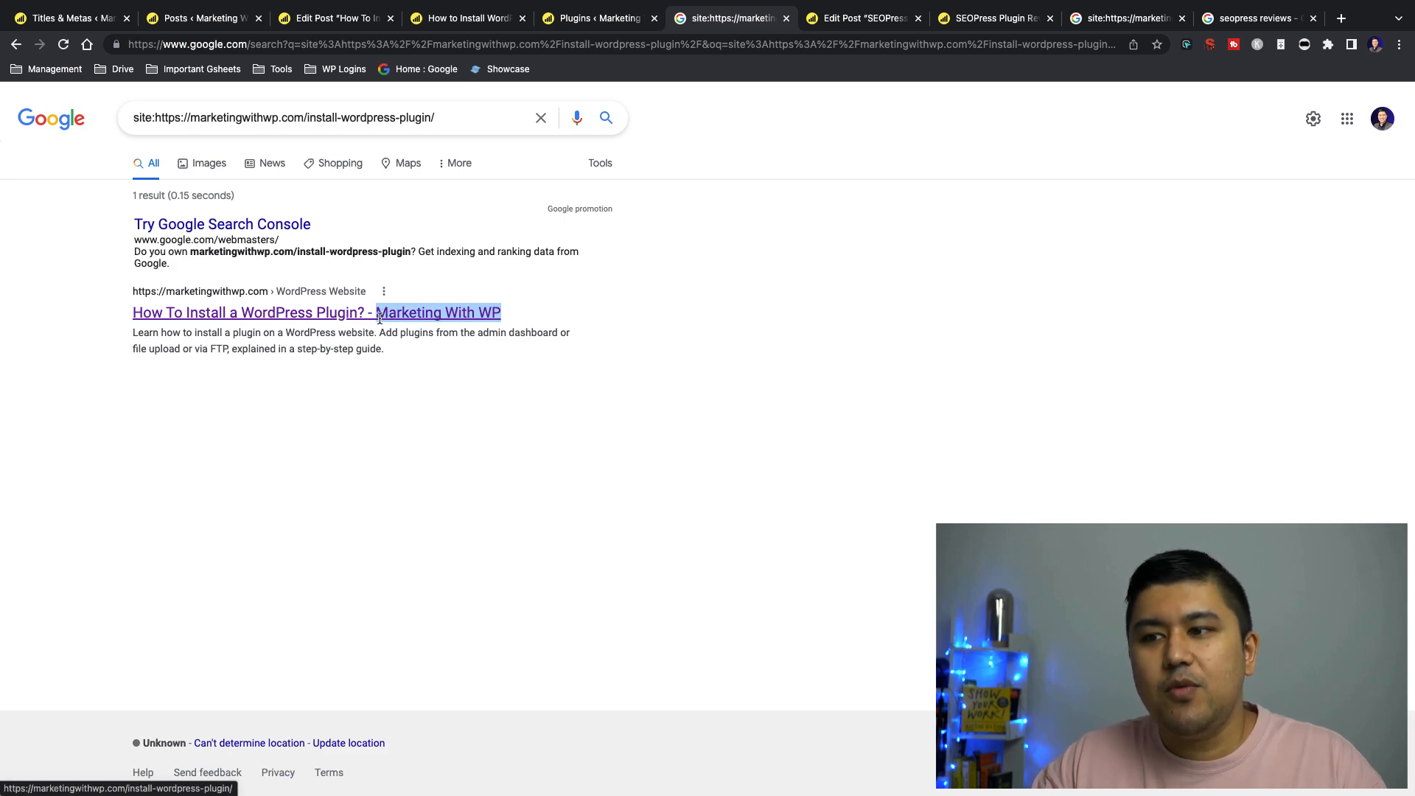
left_click(383, 354)
left_click_drag(117, 287, 196, 295)
left_click(101, 313)
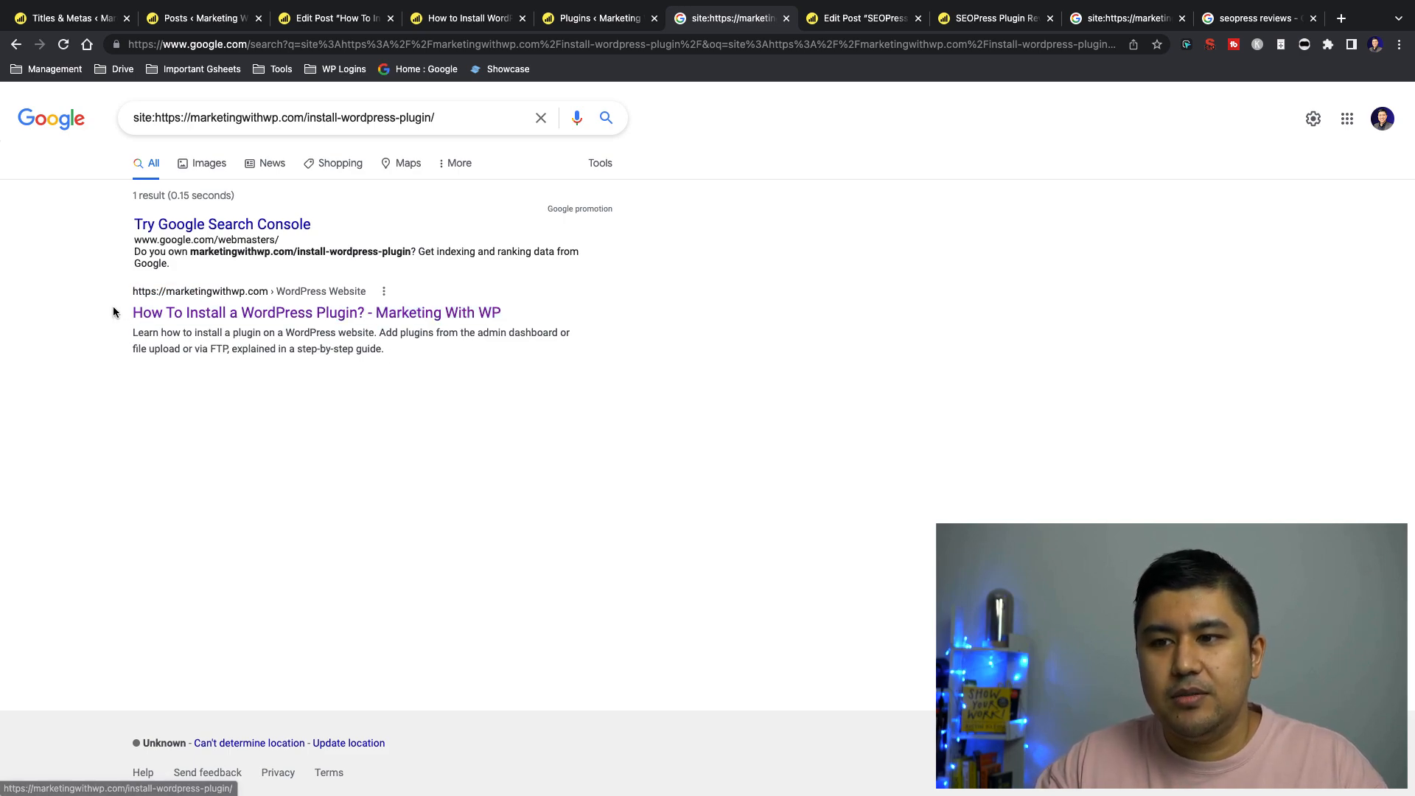
left_click_drag(605, 308, 131, 319)
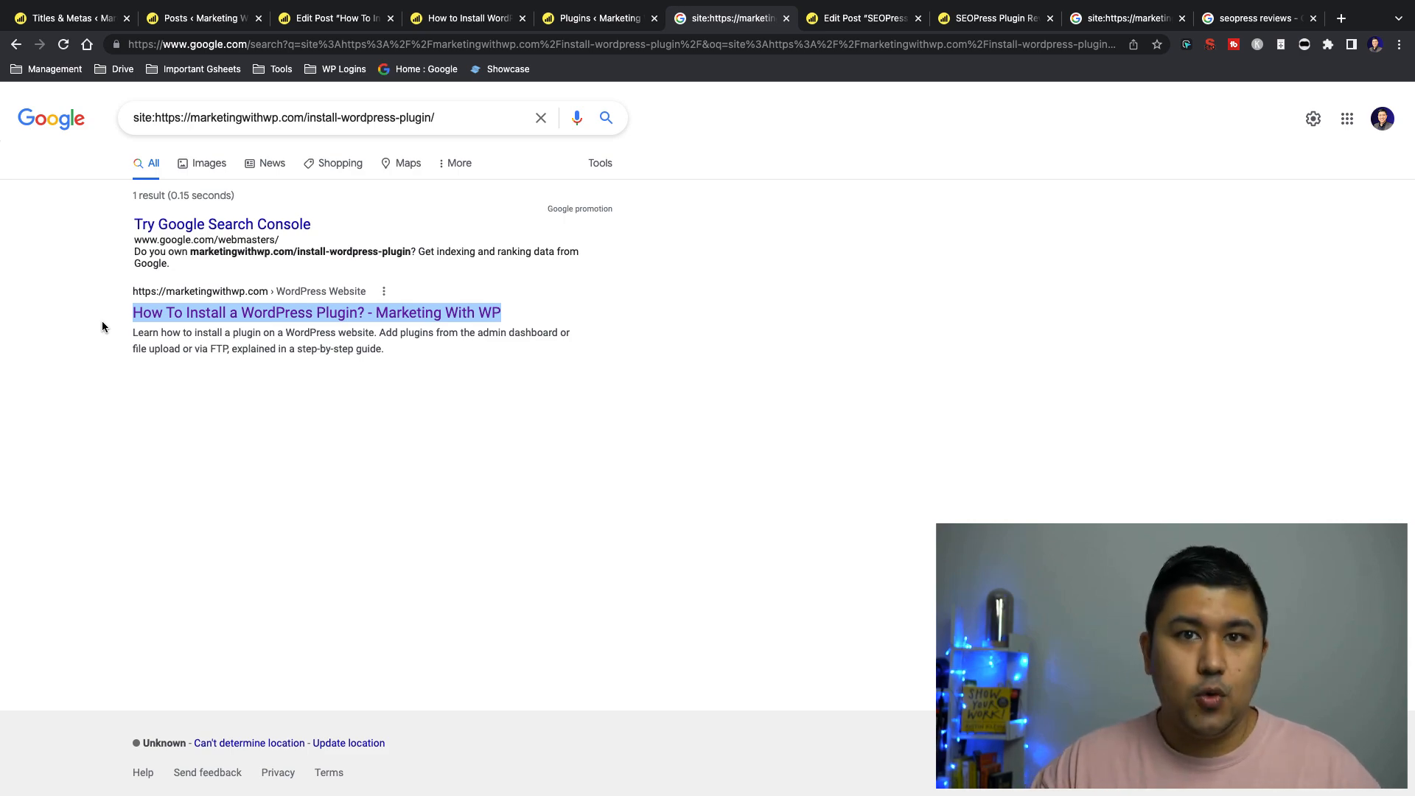
Close the "seopress reviews" and SEOPress site: search tabs, and return to the live SEOPress review page
left_click(1231, 21)
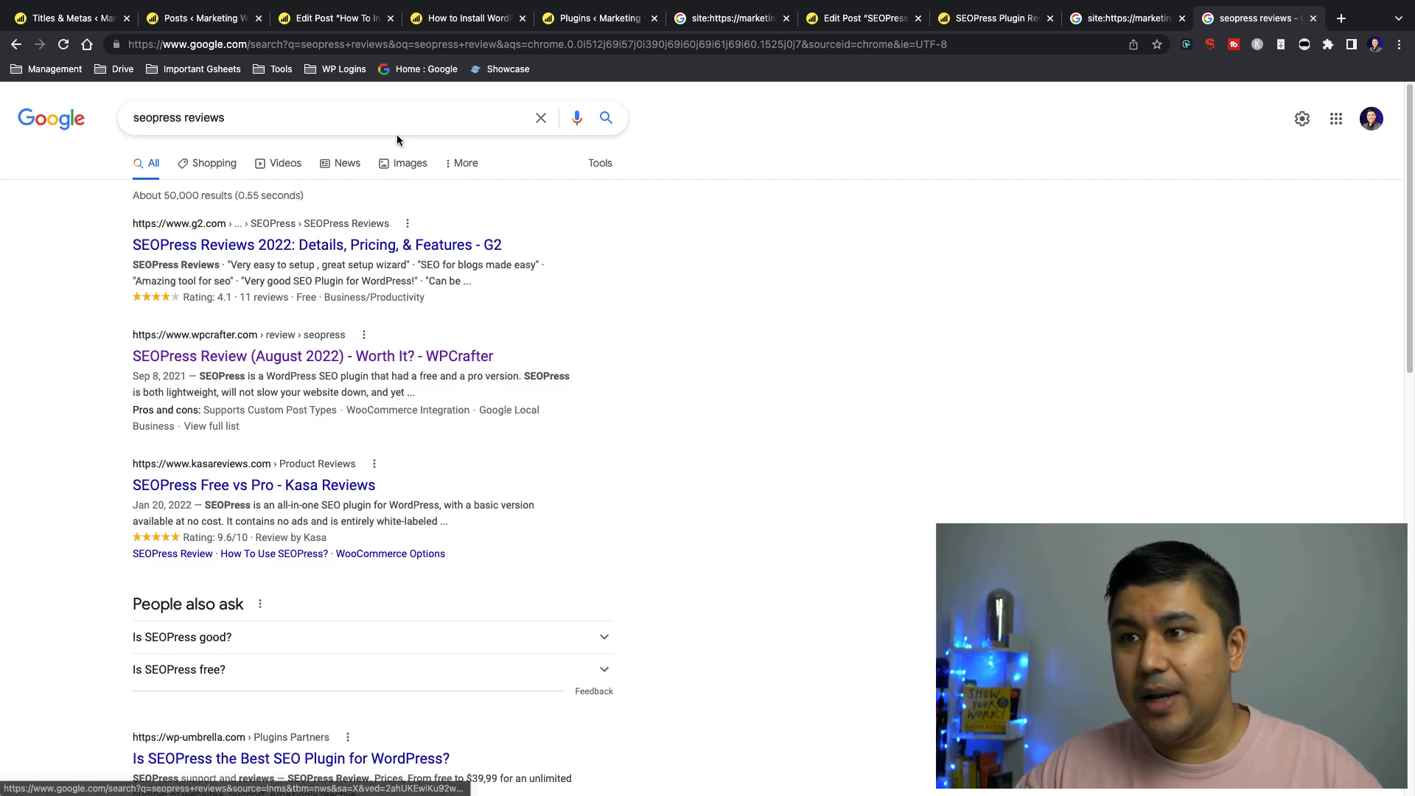
left_click(1106, 19)
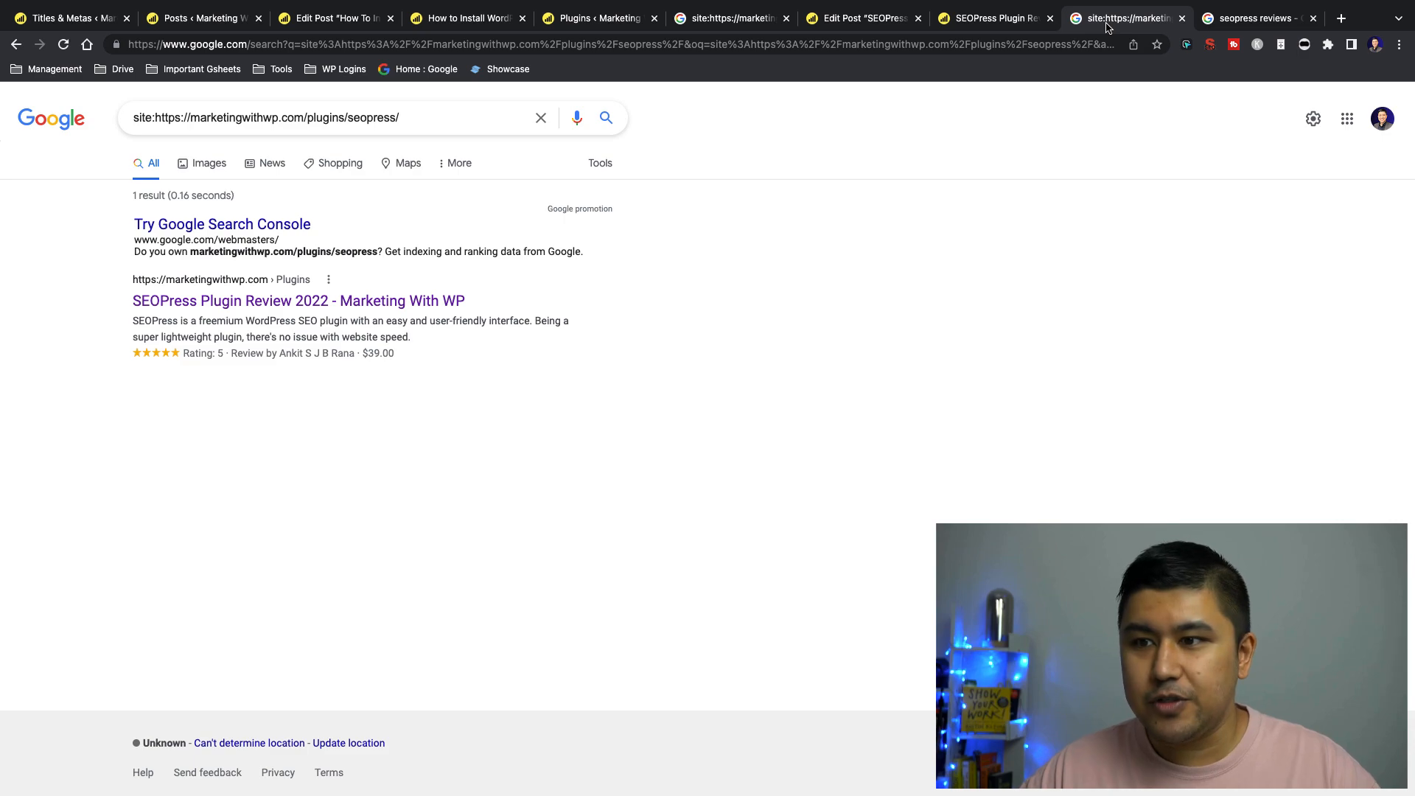
left_click(1270, 20)
key("ctrl+w")
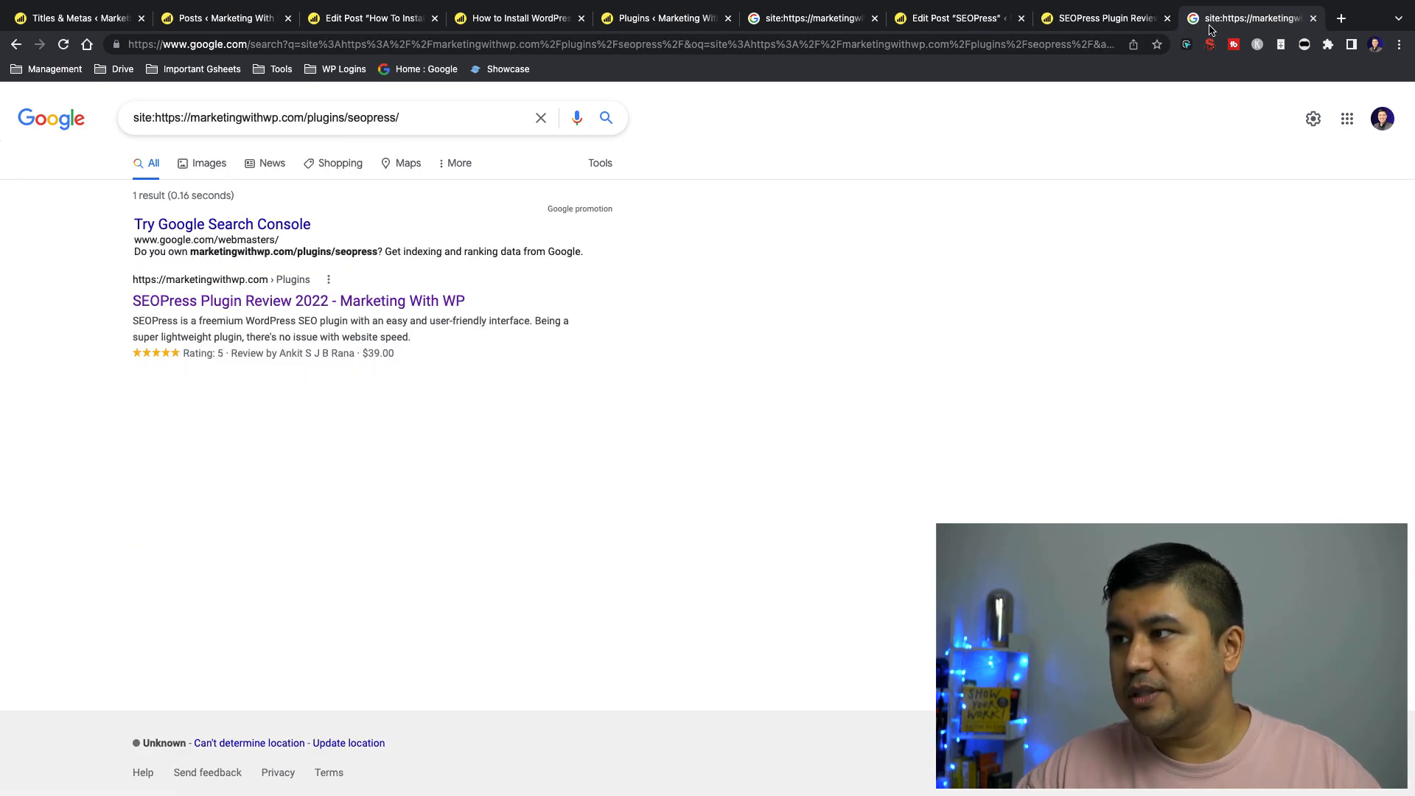
key("ctrl+w")
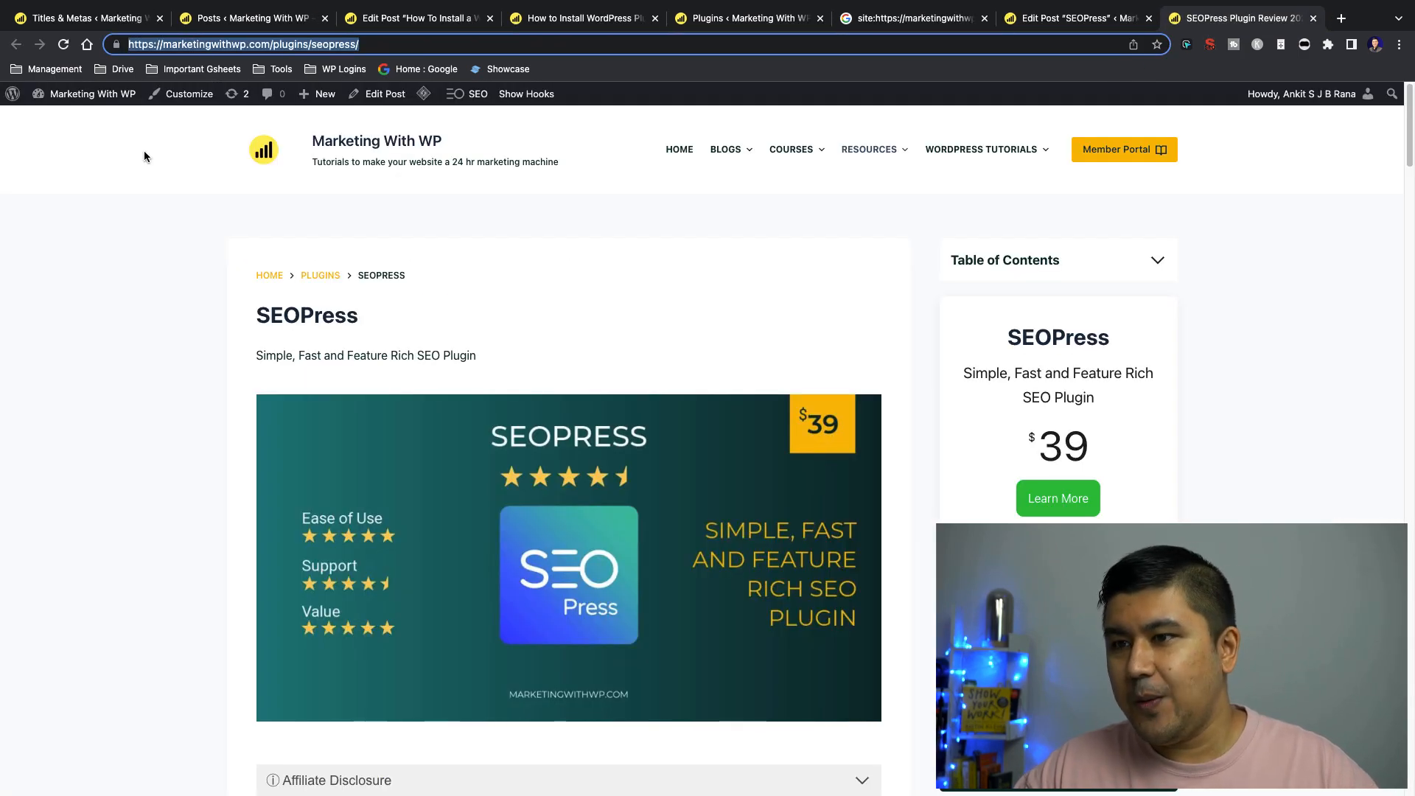
left_click(224, 212)
left_click(1046, 20)
left_click(958, 21)
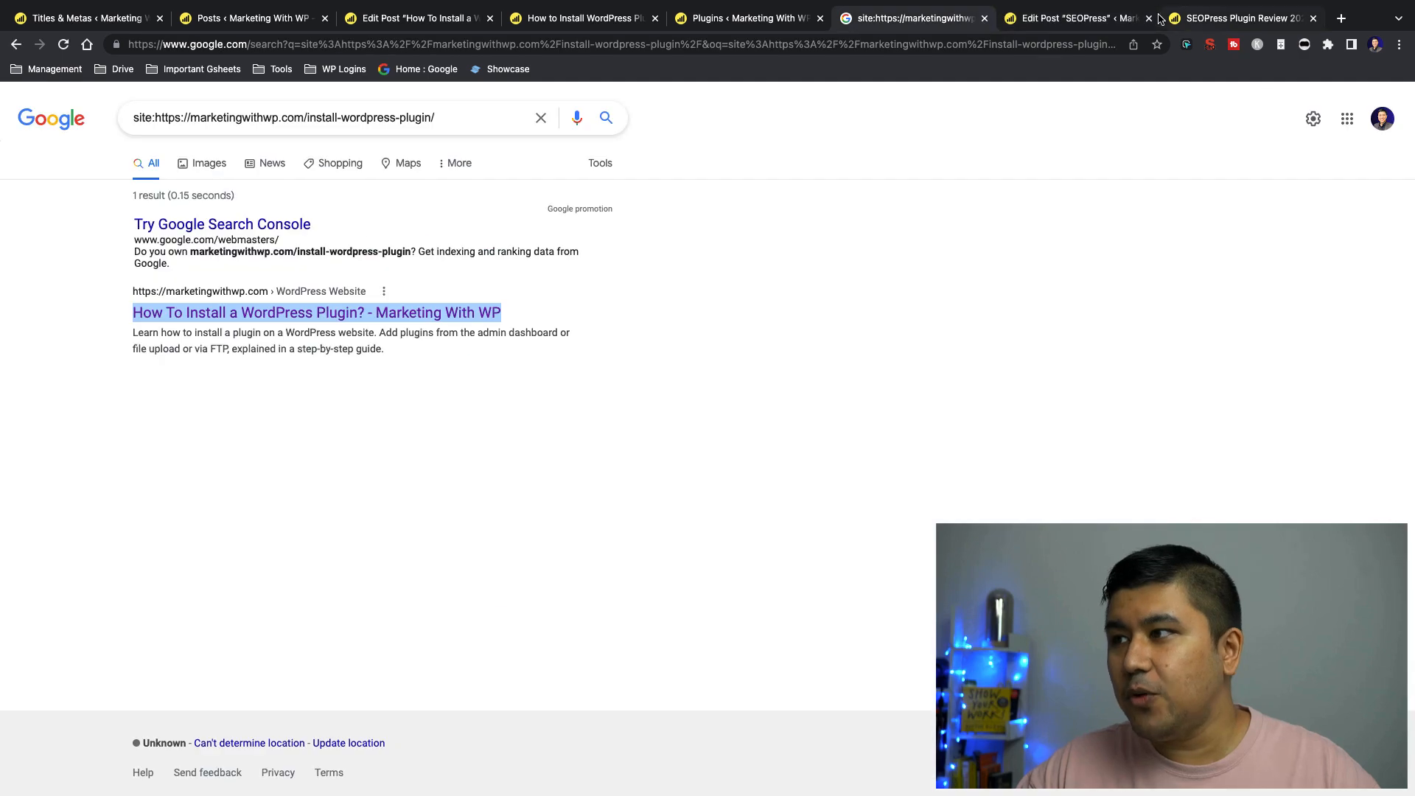
left_click(1164, 19)
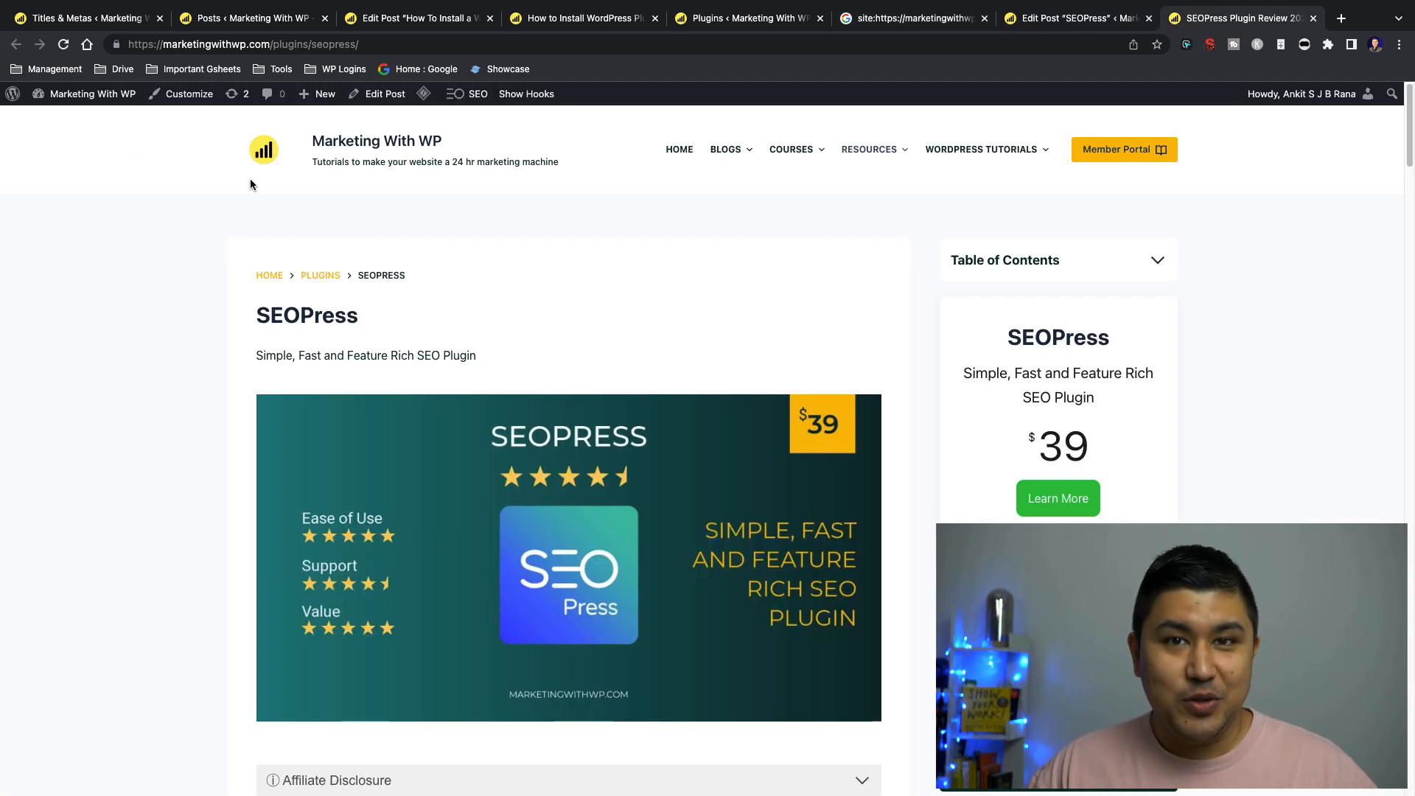
Search Google for "seopress reviews" in a new tab and locate the Marketing With WP listing
key("super+t")
type("seopress")
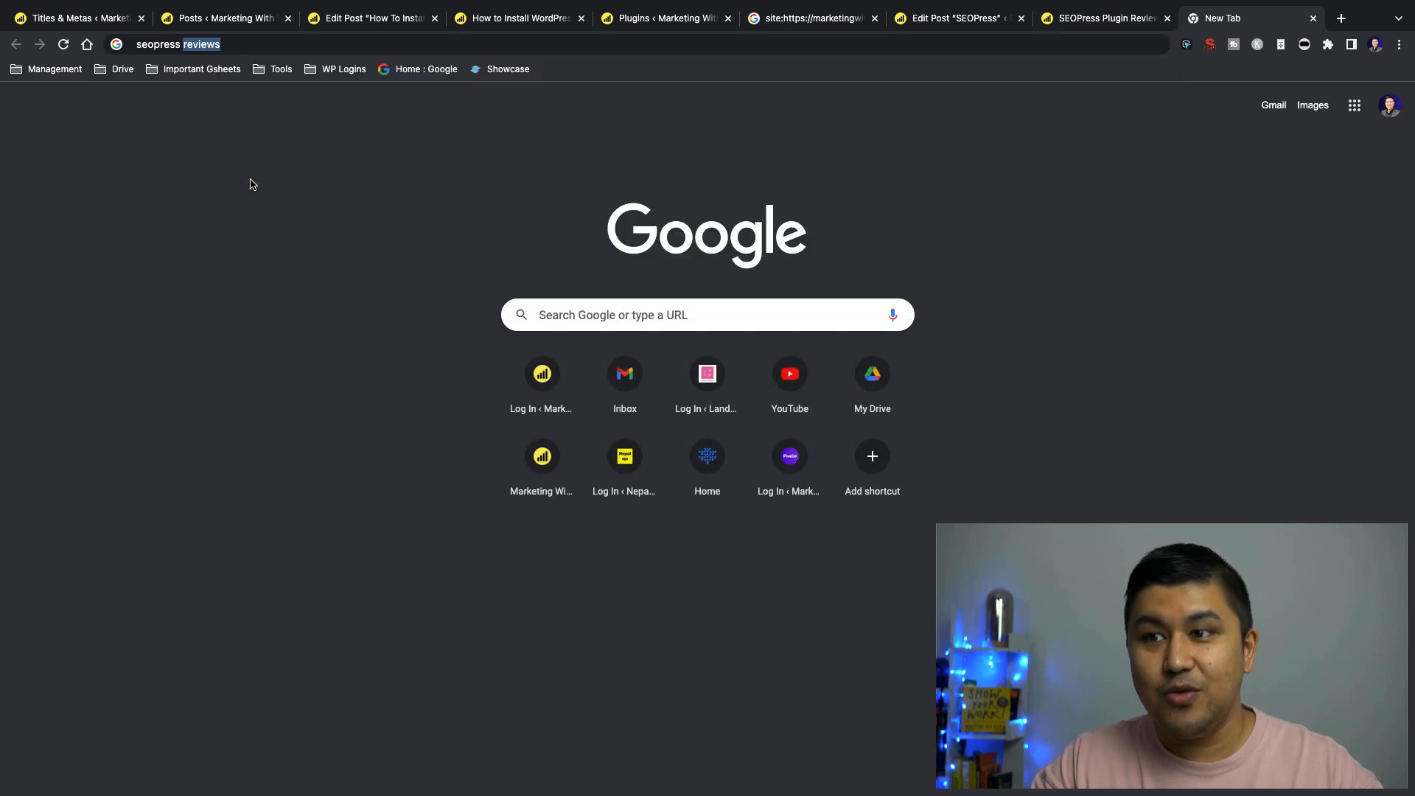
key("Return")
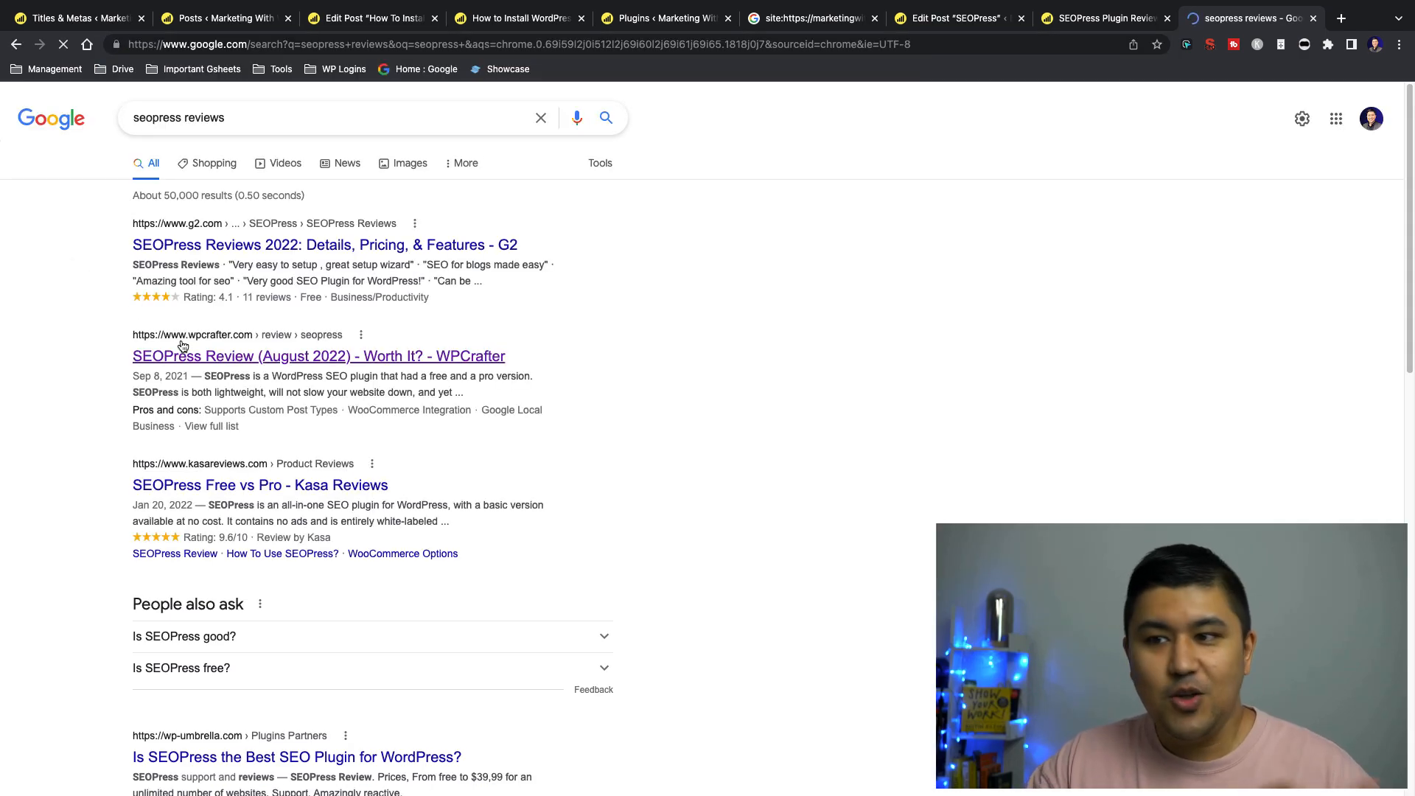
scroll(104, 317, "down", 5)
left_click_drag(104, 550, 444, 664)
left_click(444, 665)
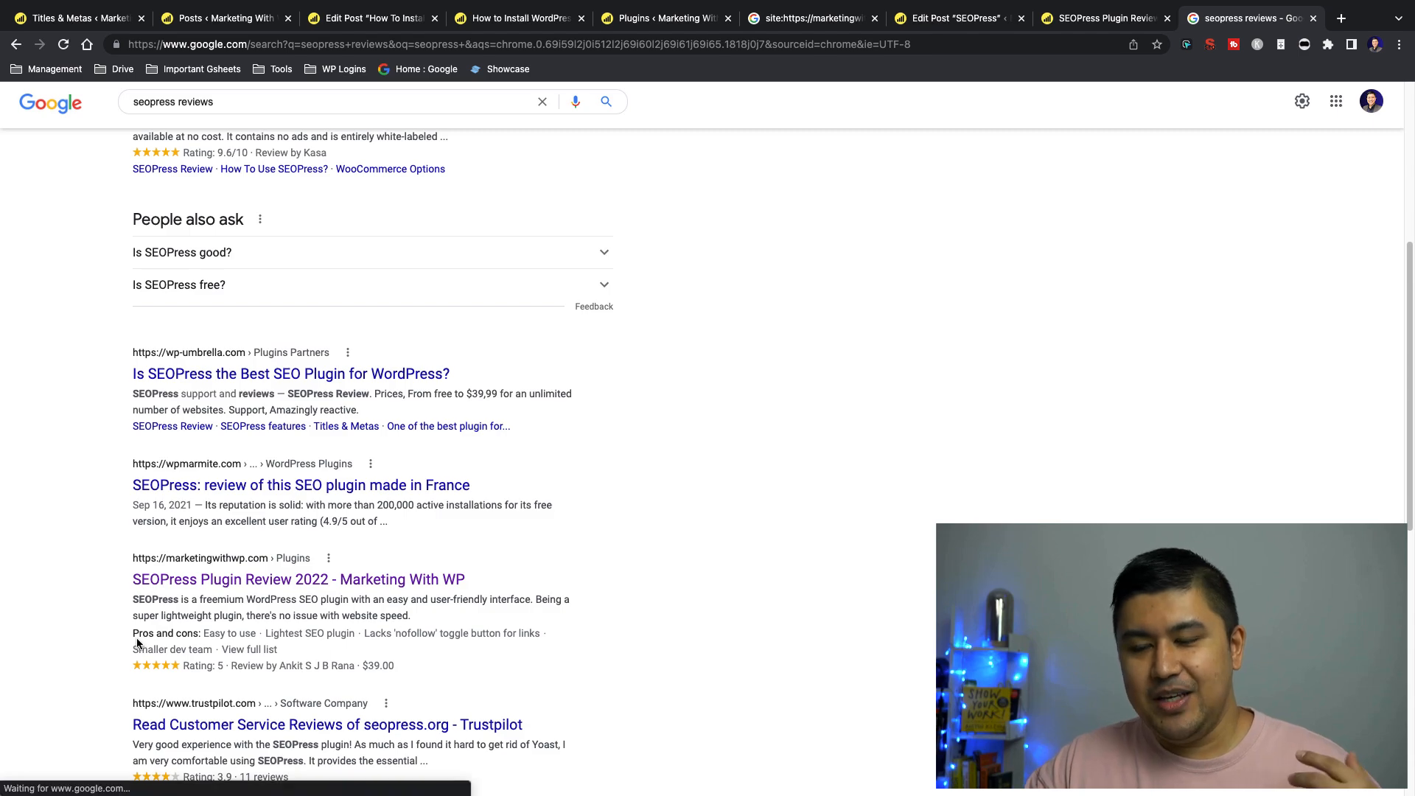
Examine the Marketing With WP listing and its pros and cons, and compare it with the higher-ranked results
left_click_drag(102, 592, 457, 674)
left_click(457, 673)
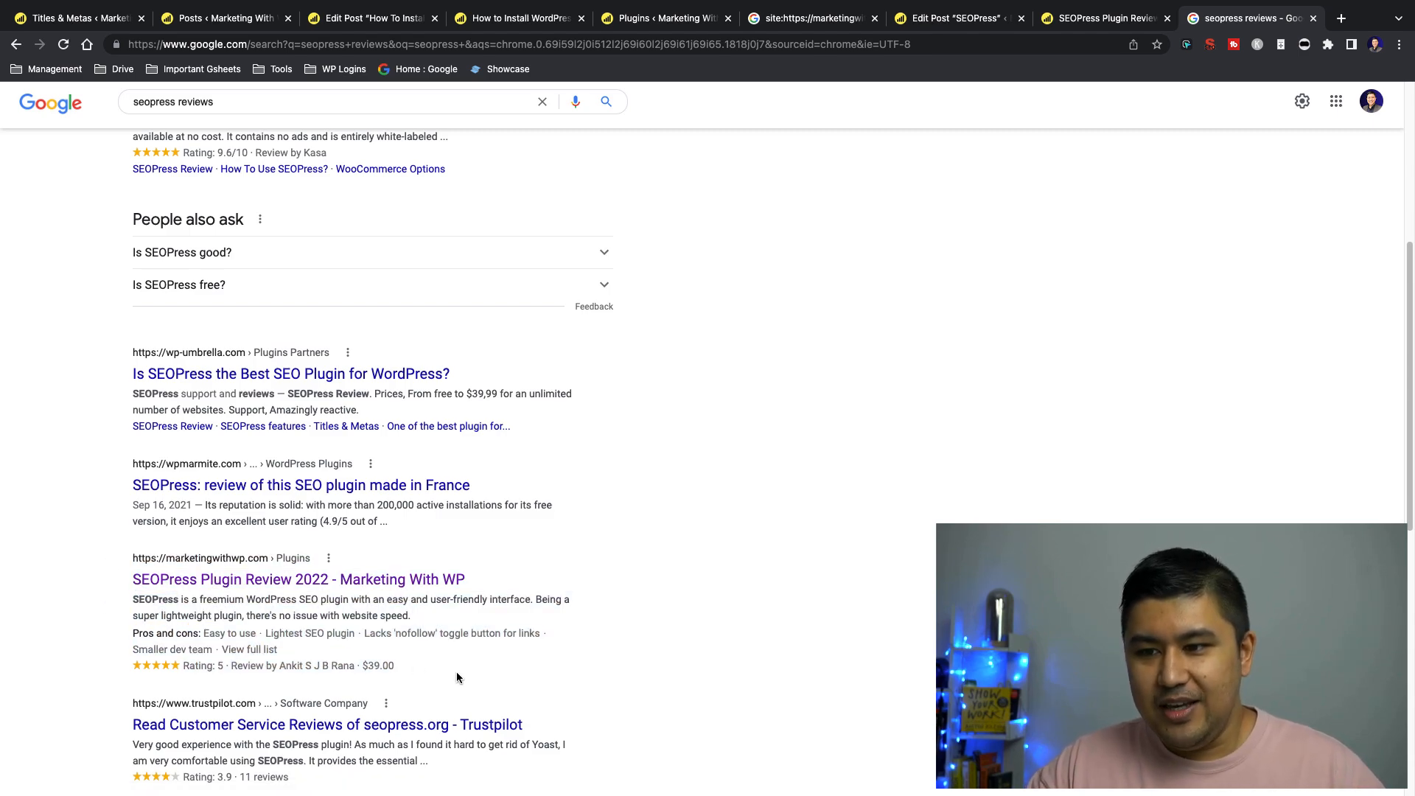
left_click_drag(205, 633, 297, 646)
left_click(298, 646)
scroll(140, 654, "up", 4)
scroll(140, 654, "up", 1)
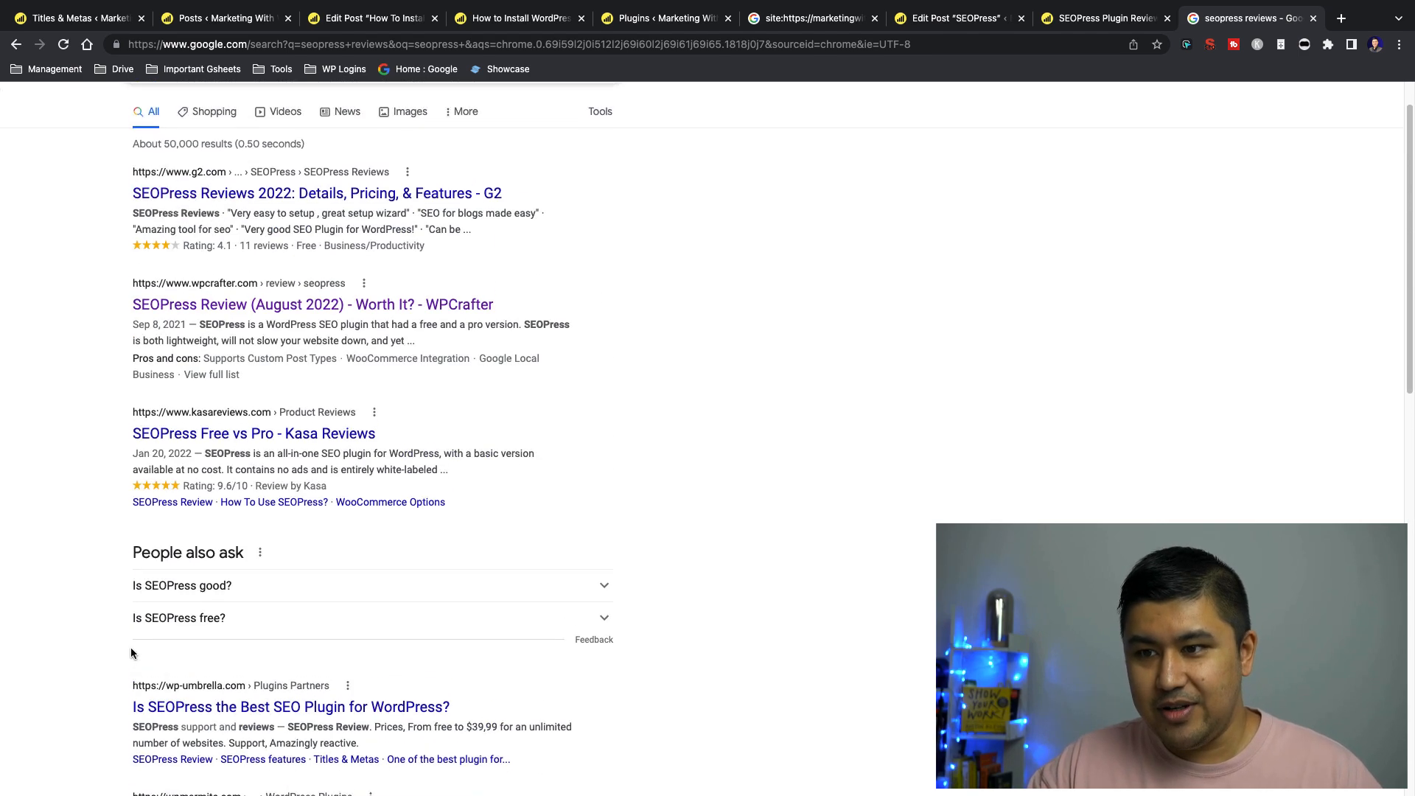
Recheck the pros and cons line, title and meta description of the Marketing With WP listing
scroll(105, 634, "down", 6)
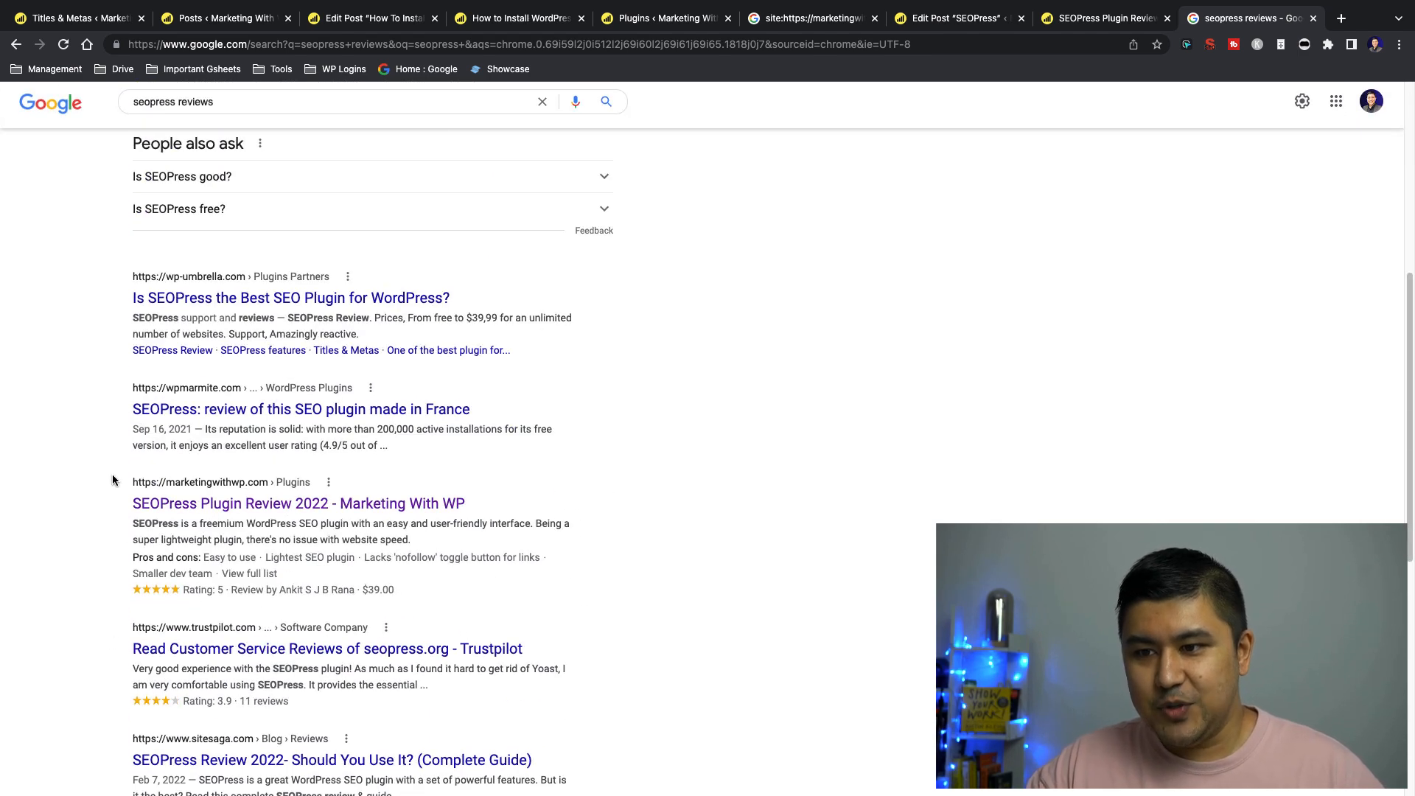
left_click_drag(128, 557, 563, 563)
left_click(564, 558)
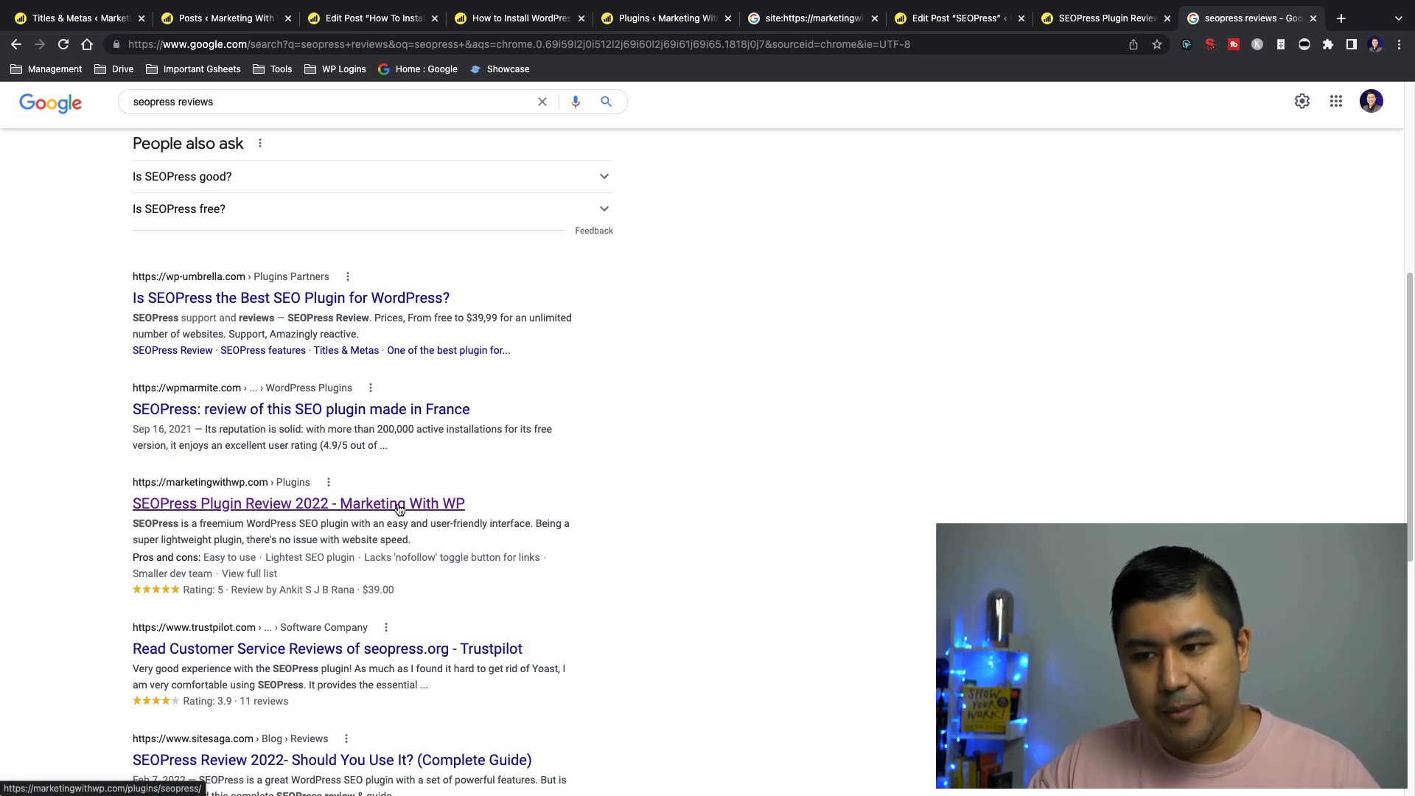
left_click_drag(126, 534, 467, 532)
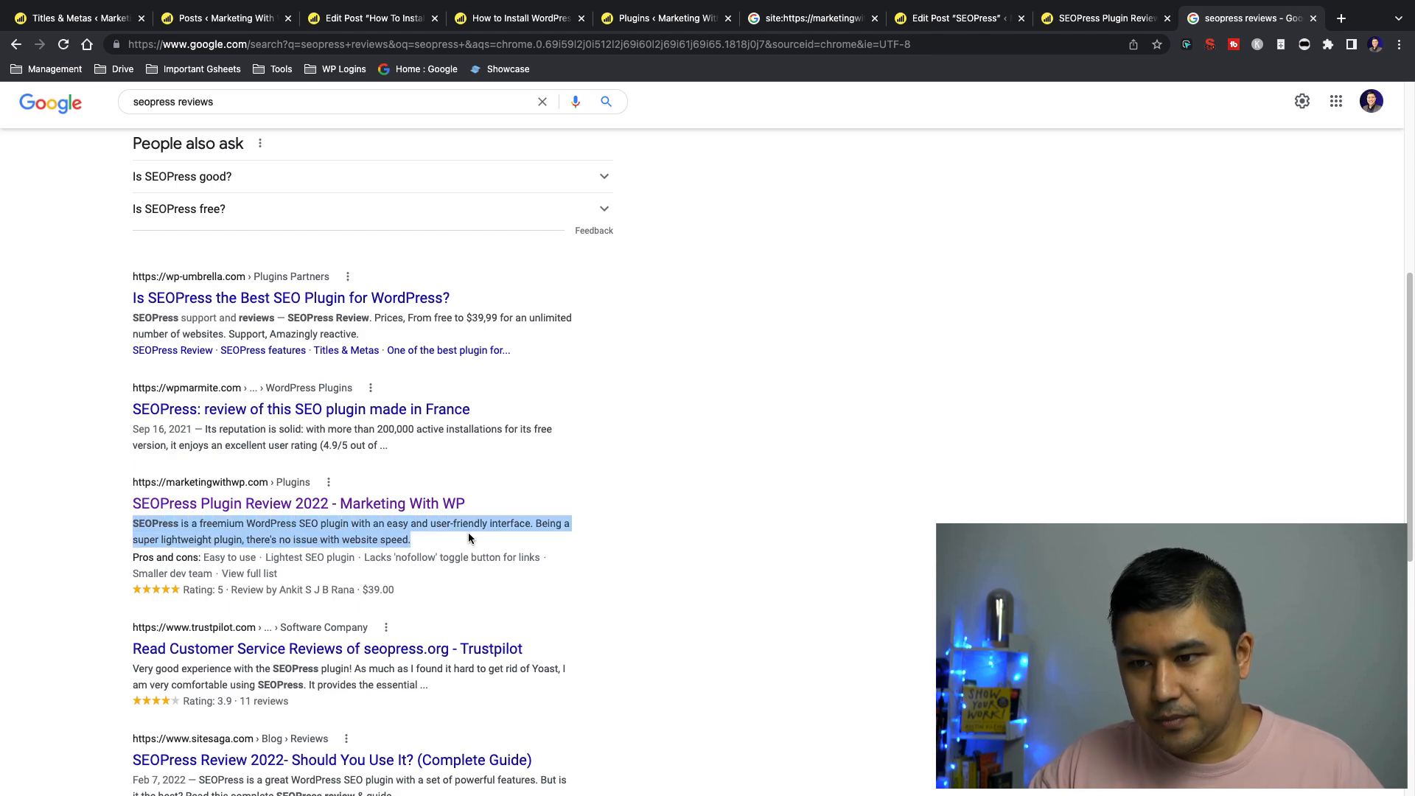
left_click(137, 532)
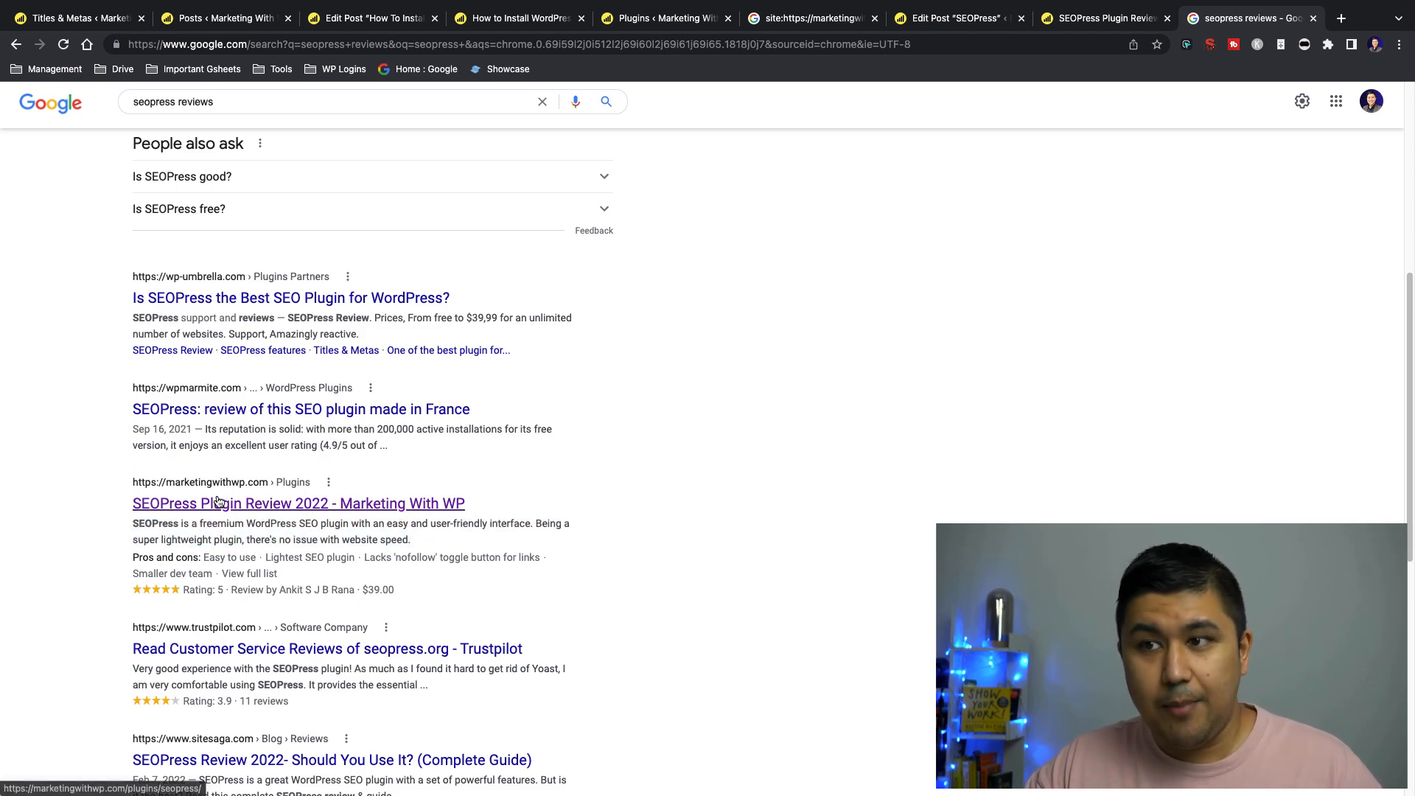
Look over the top of the live SEOPress review page
left_click(1098, 18)
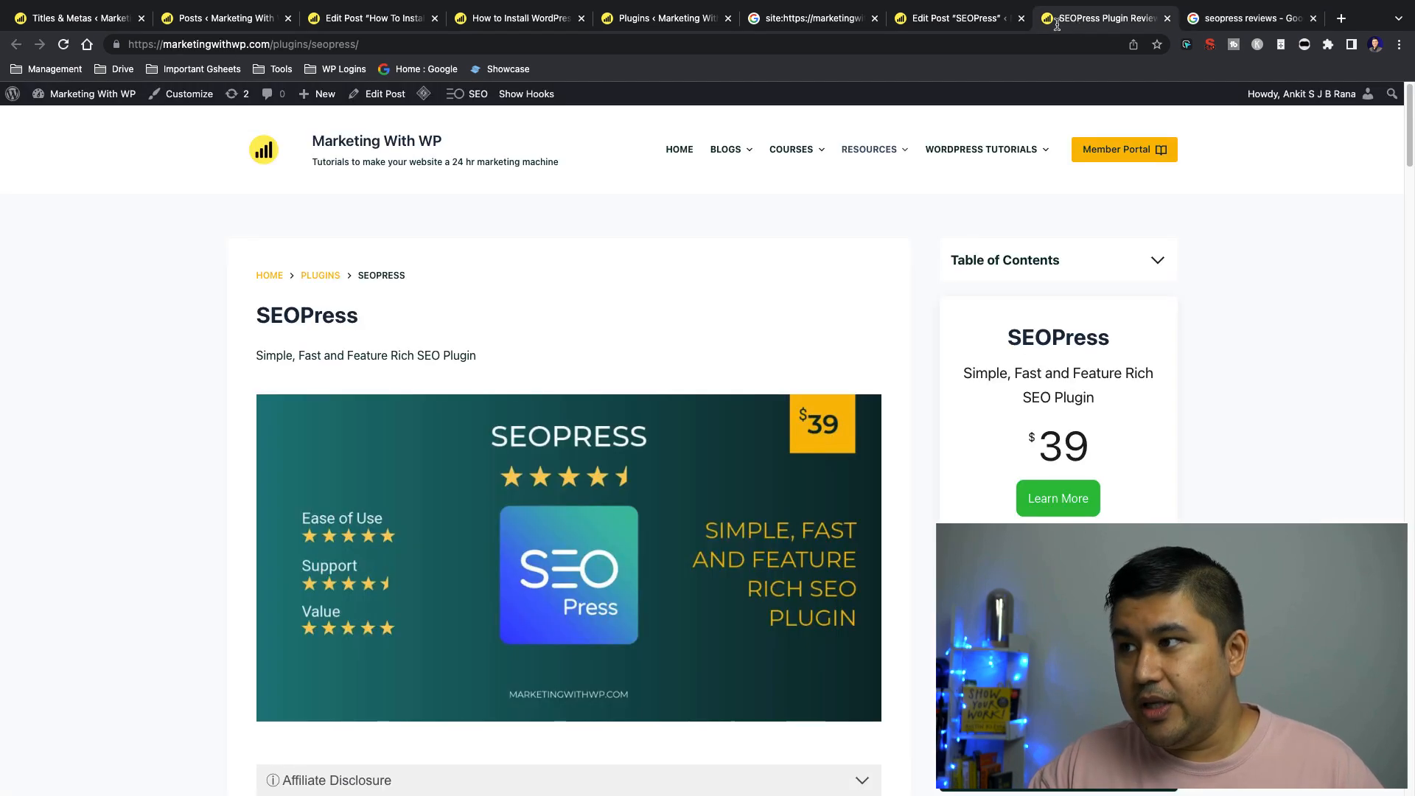
scroll(179, 398, "down", 10)
scroll(230, 410, "up", 10)
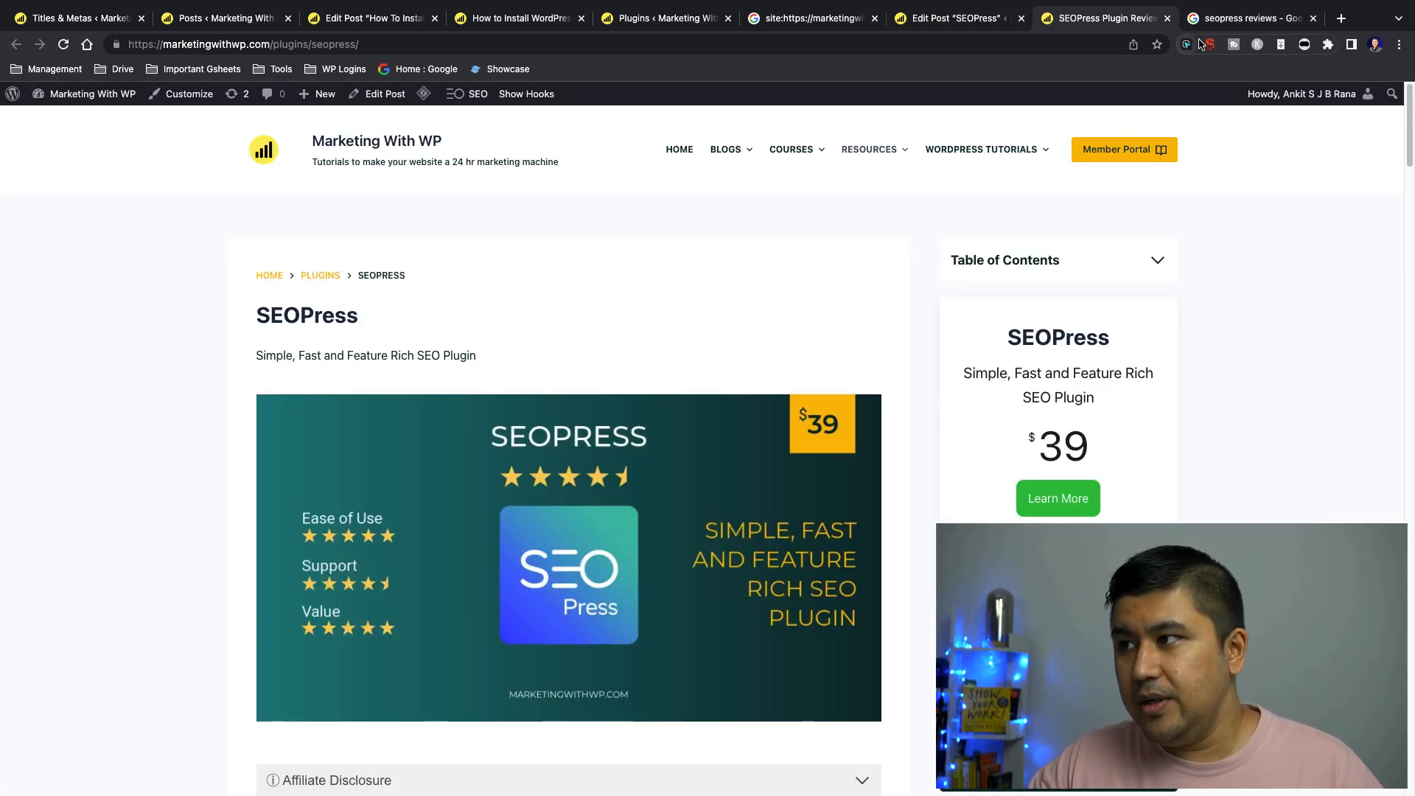
Expand the SEO settings below the SEOPress post's content and examine its title, meta description and Google snippet preview
left_click(958, 19)
scroll(897, 351, "down", 15)
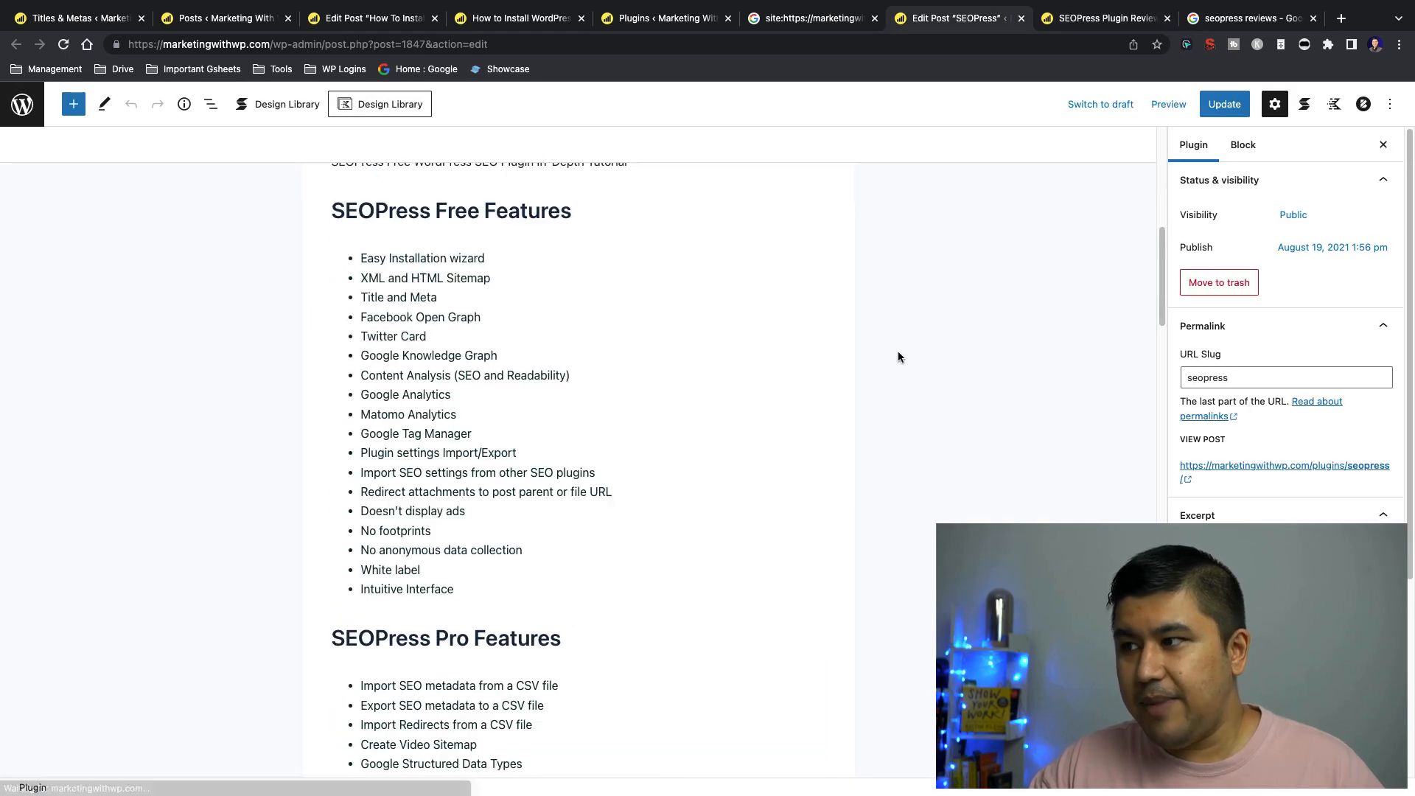
scroll(897, 351, "down", 10)
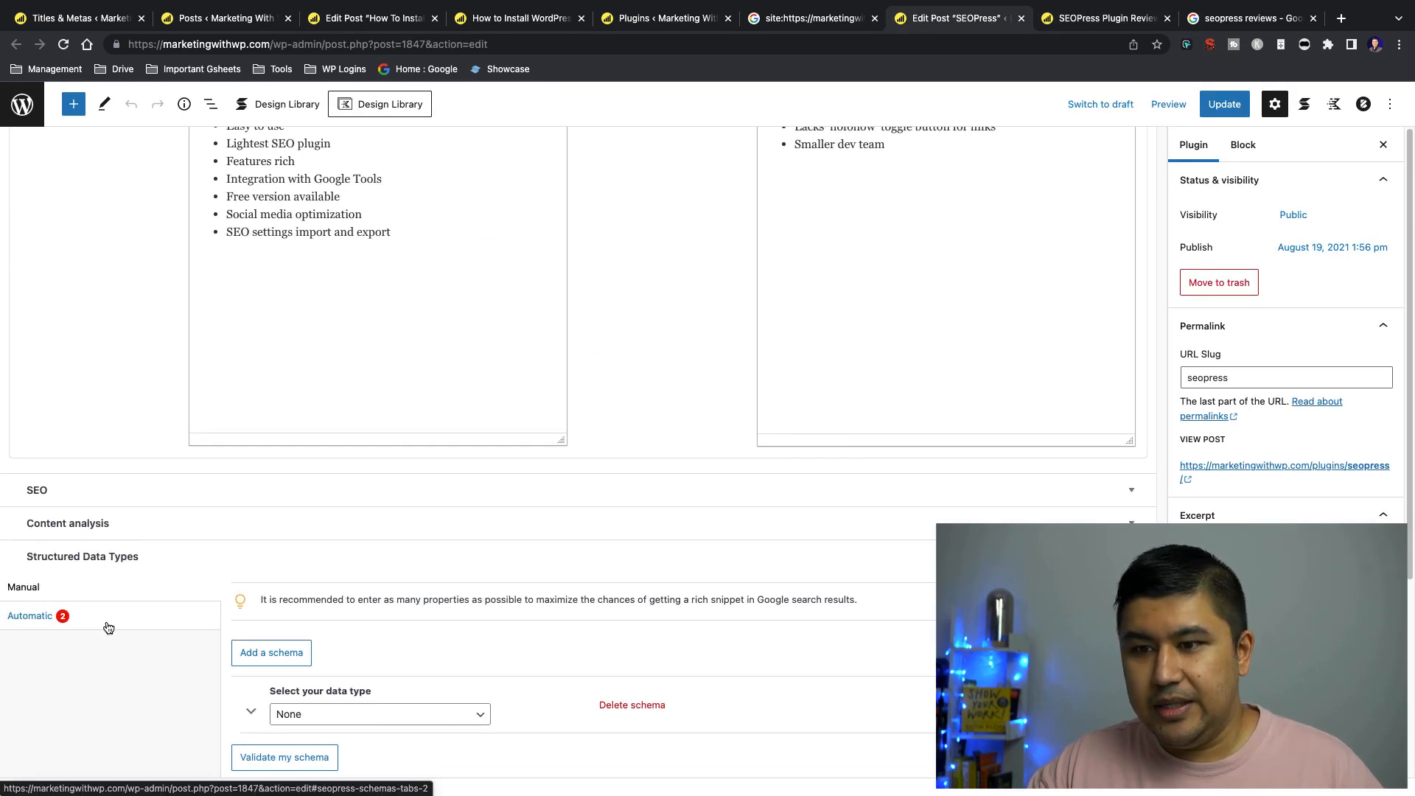
left_click(1130, 489)
scroll(516, 528, "down", 4)
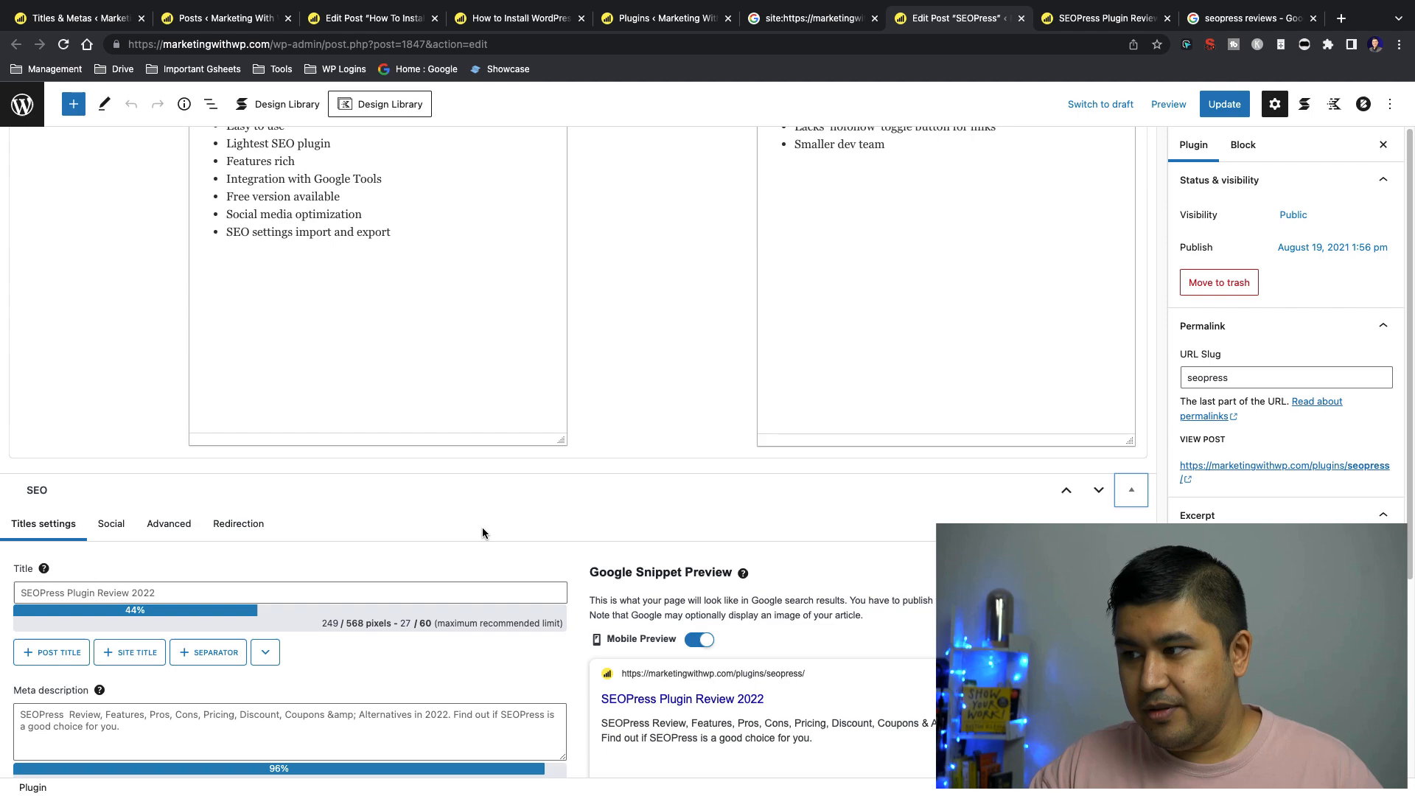
left_click(214, 561)
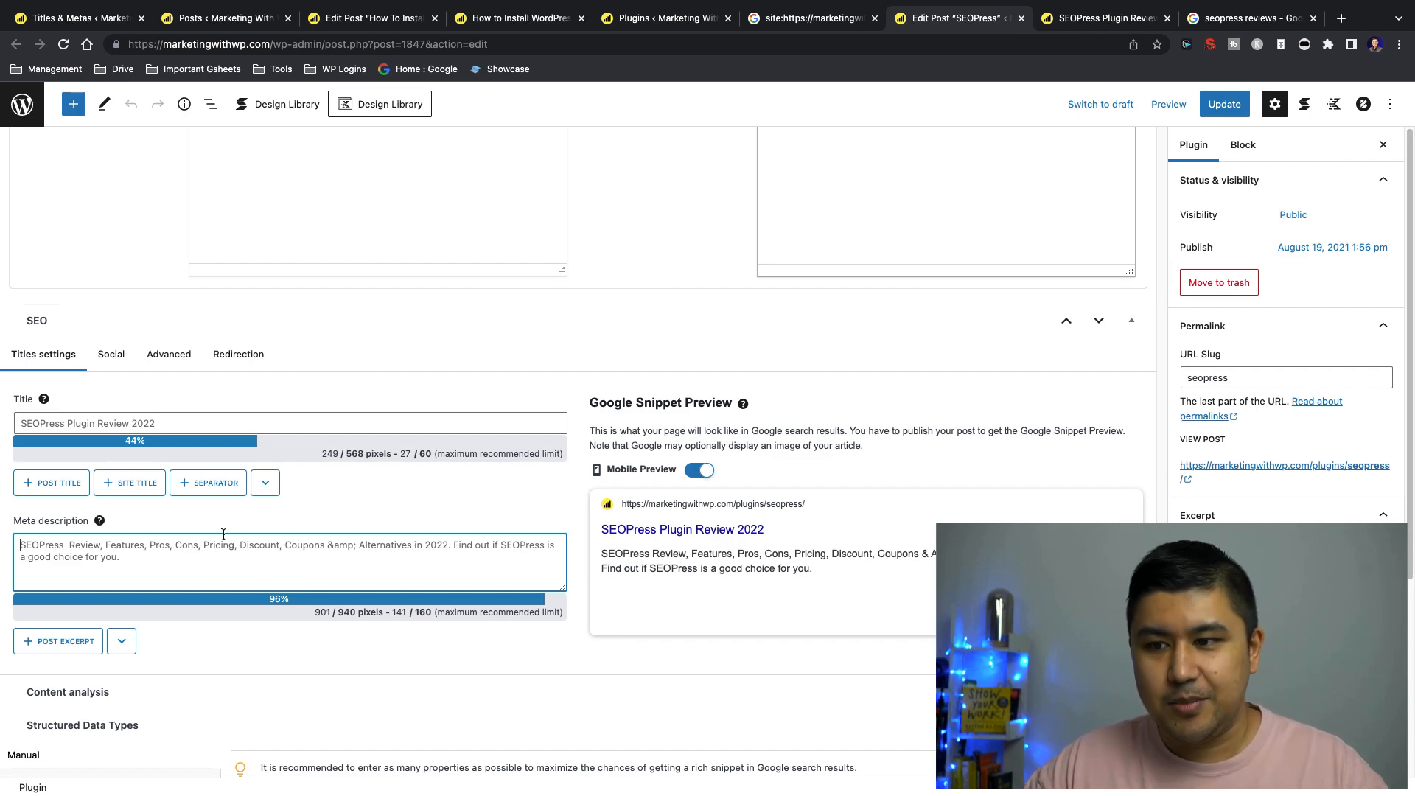
Find the Plugins post type in the SEOPress Titles & Metas settings and examine its title and meta description templates
left_click(91, 21)
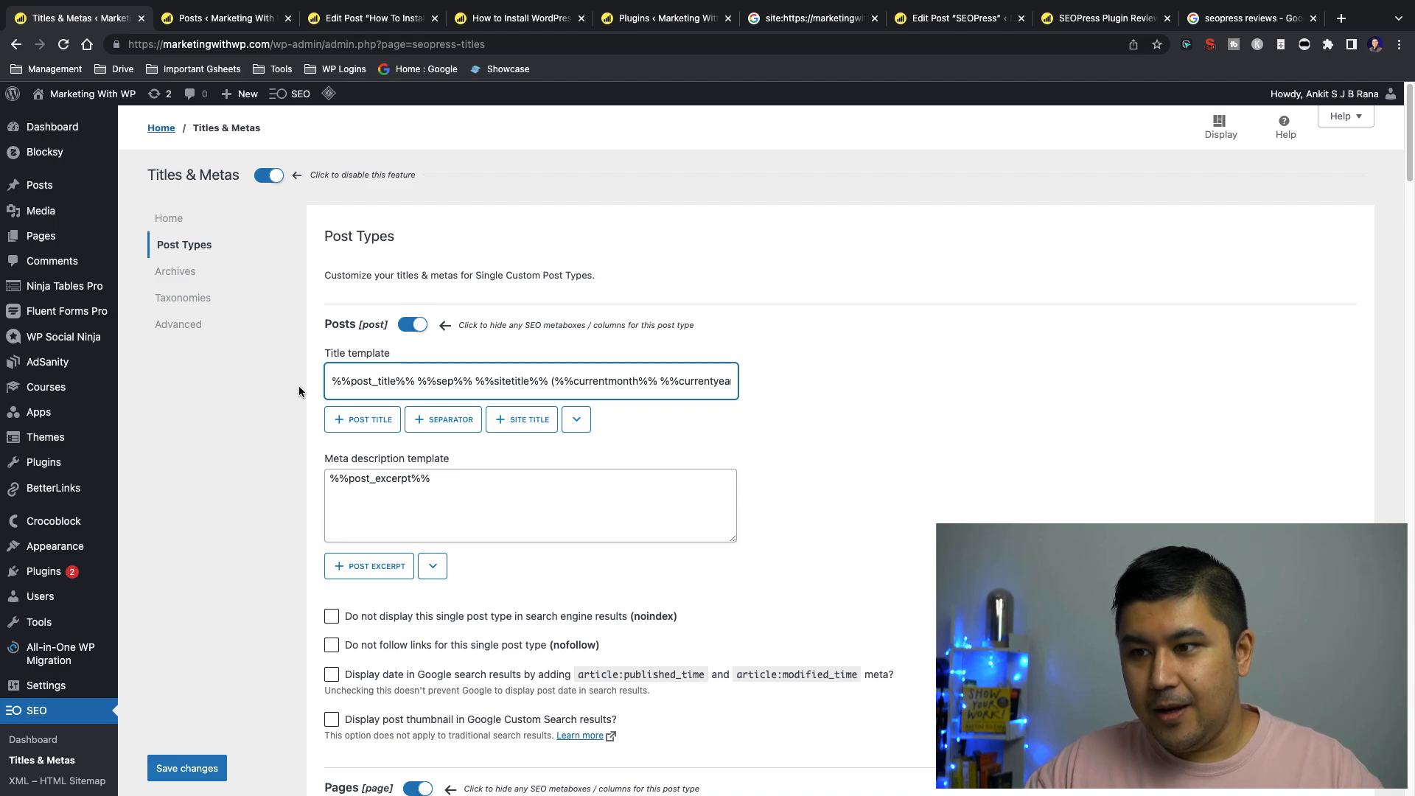
scroll(305, 295, "down", 5)
scroll(305, 299, "down", 12)
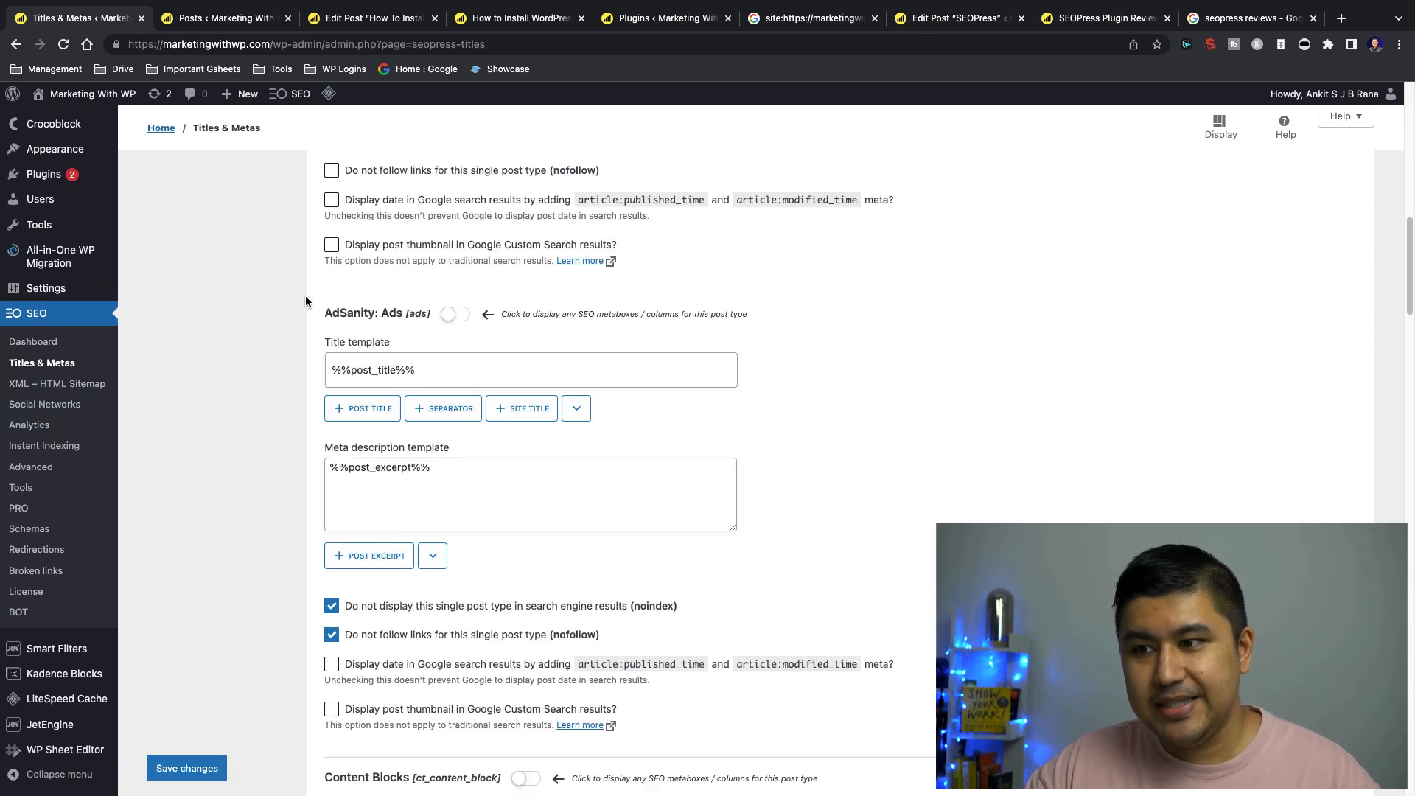
scroll(305, 301, "down", 18)
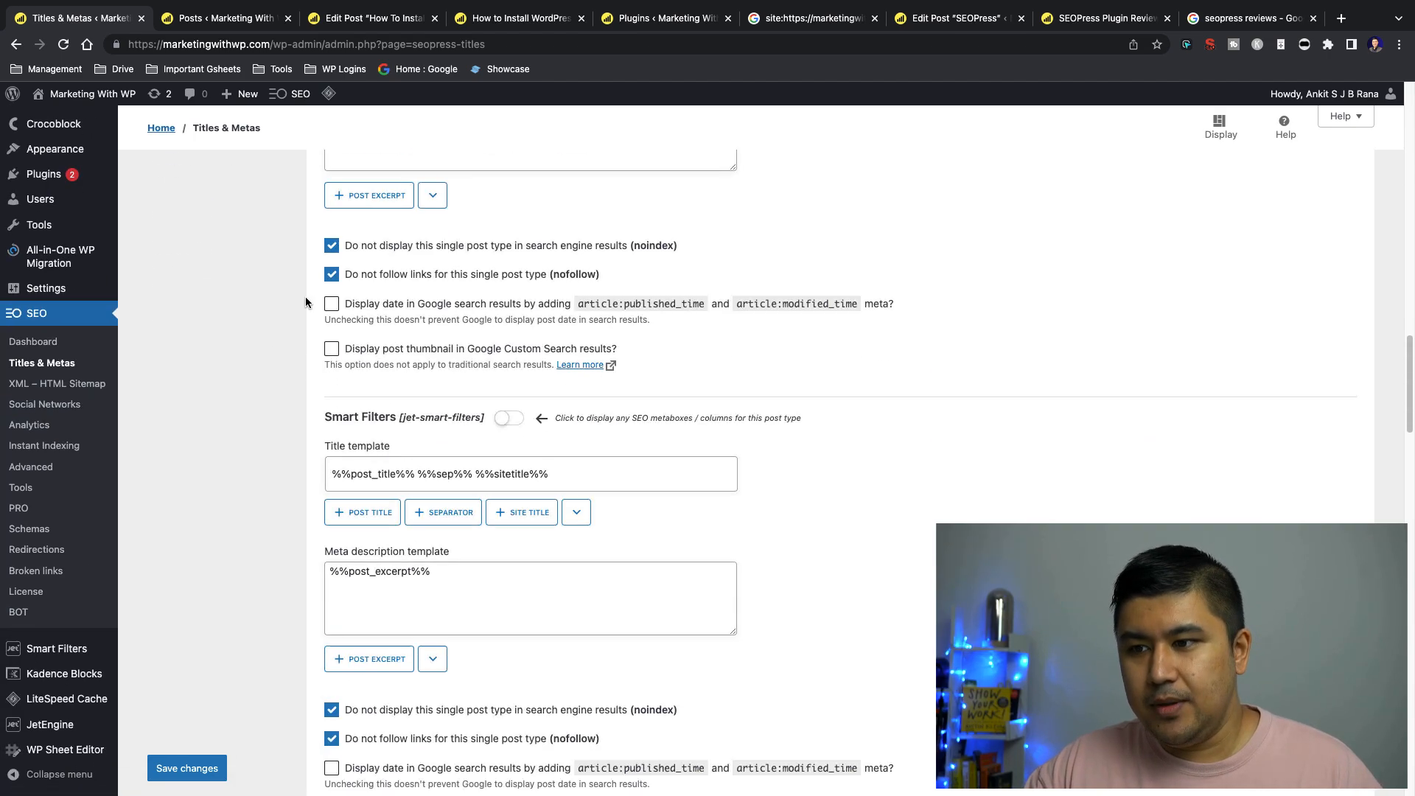
scroll(306, 297, "down", 18)
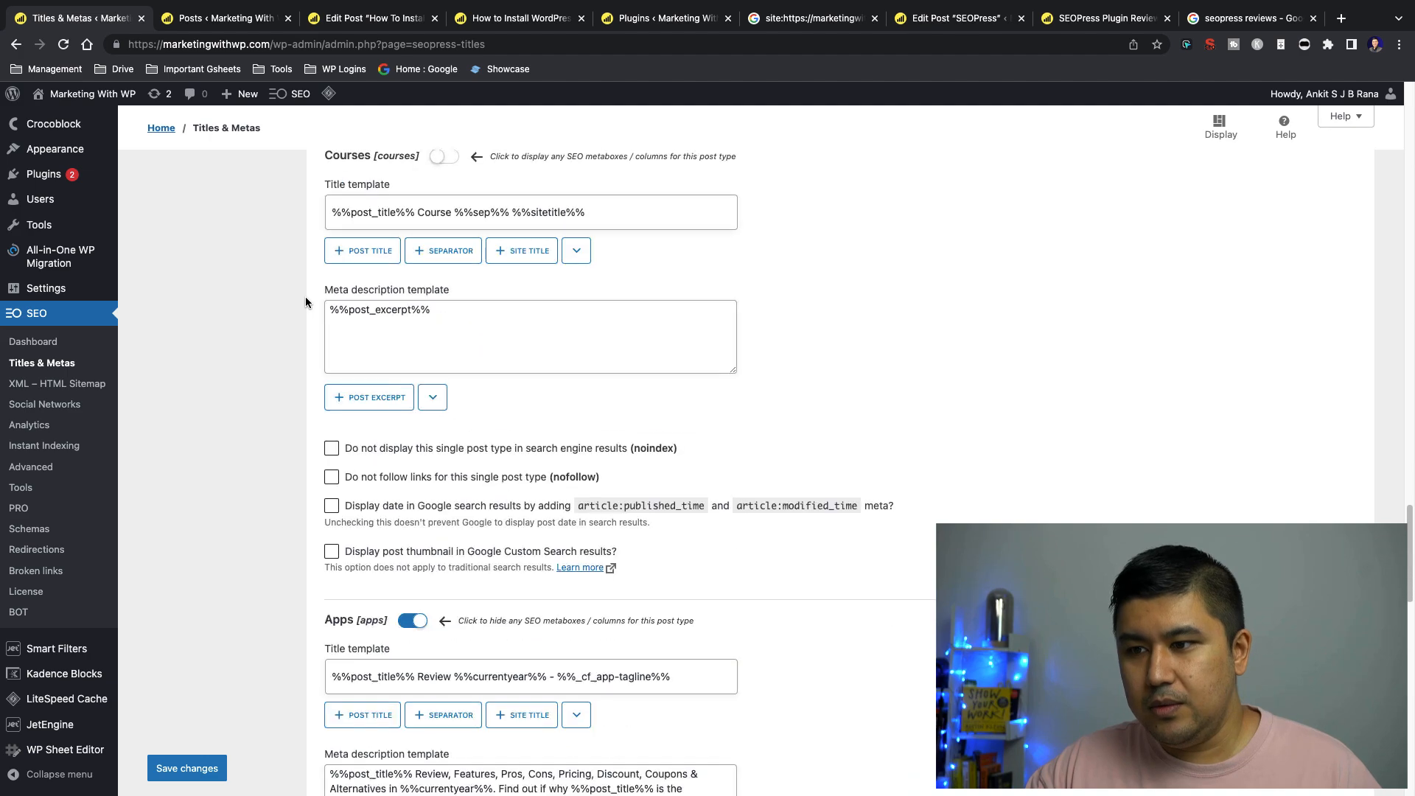
scroll(305, 296, "down", 4)
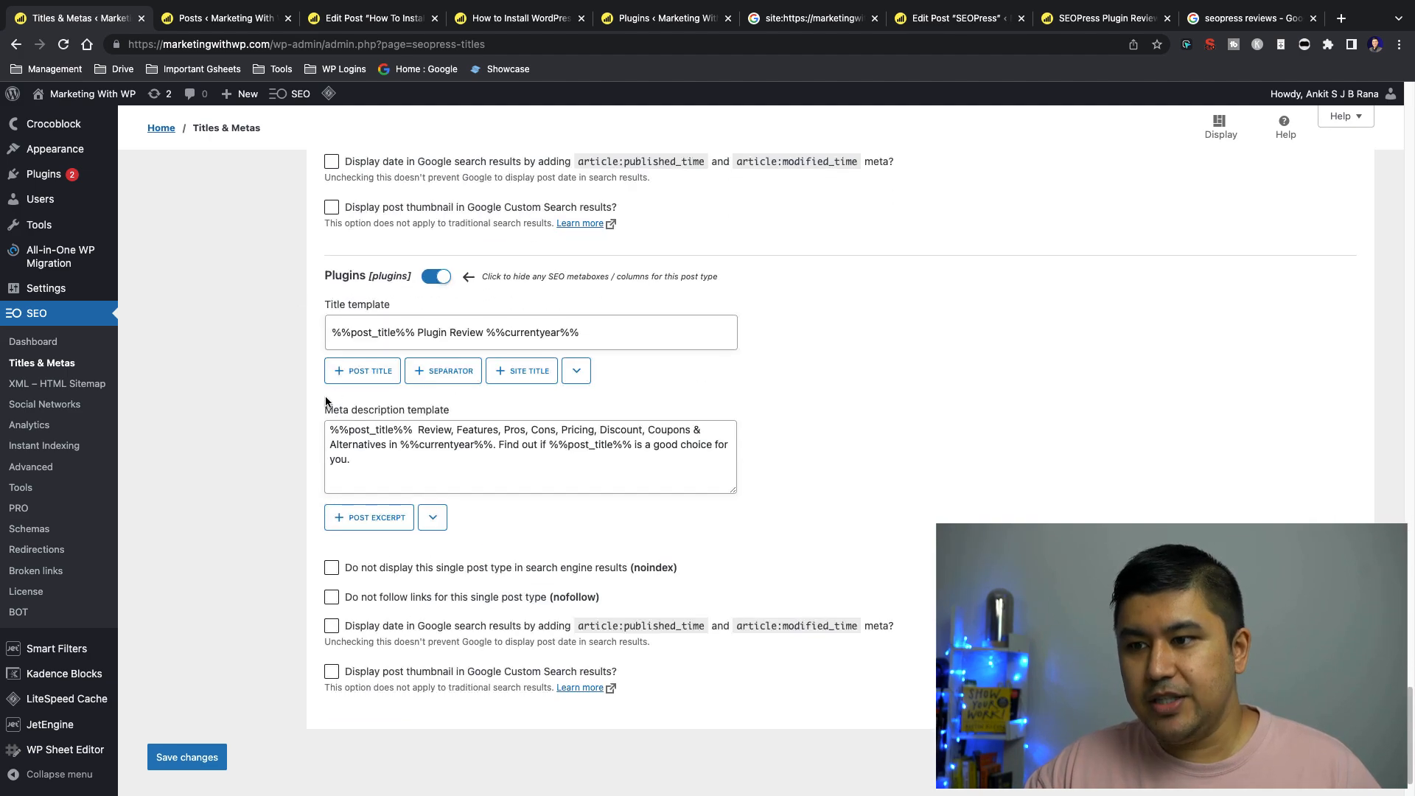
left_click_drag(421, 429, 411, 428)
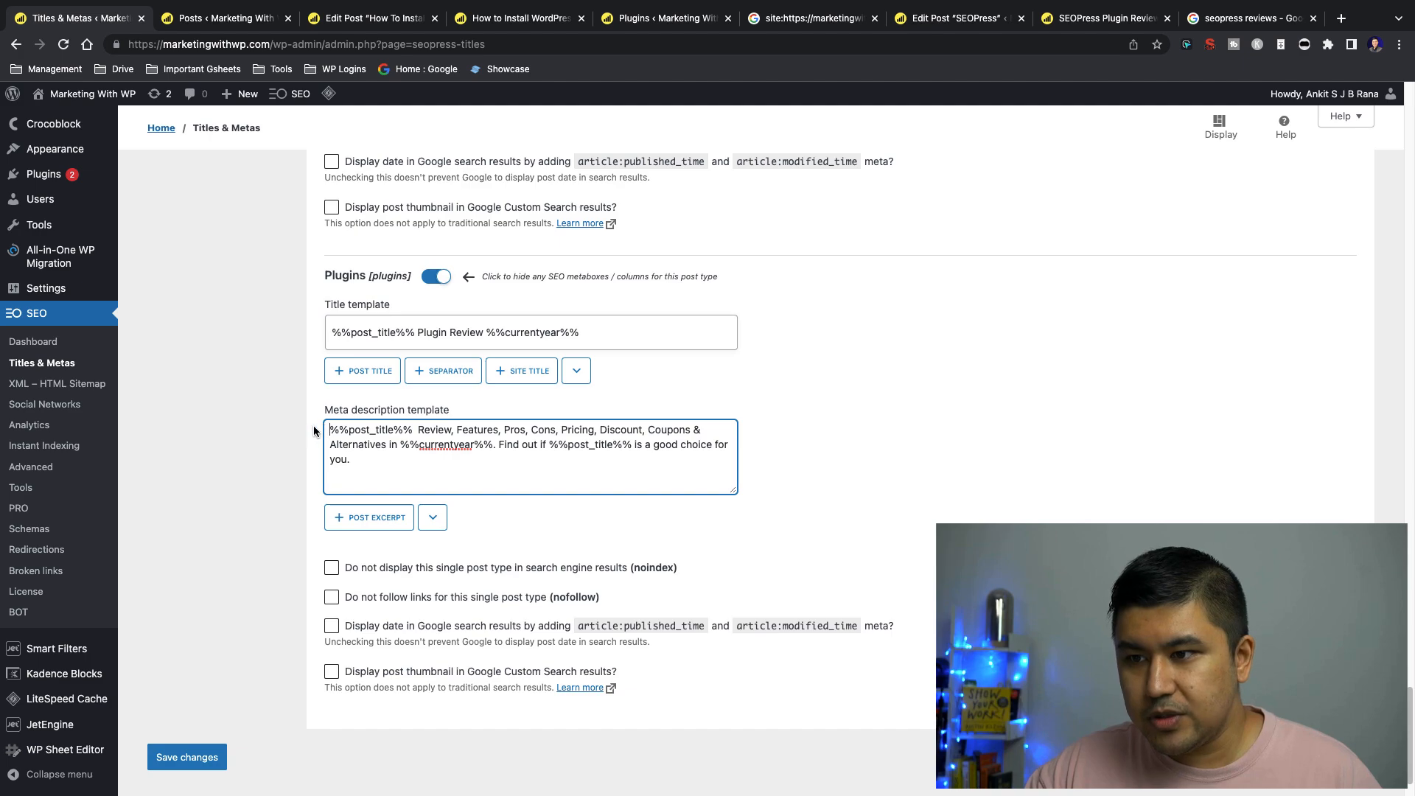
left_click(336, 332)
left_click_drag(335, 332, 615, 337)
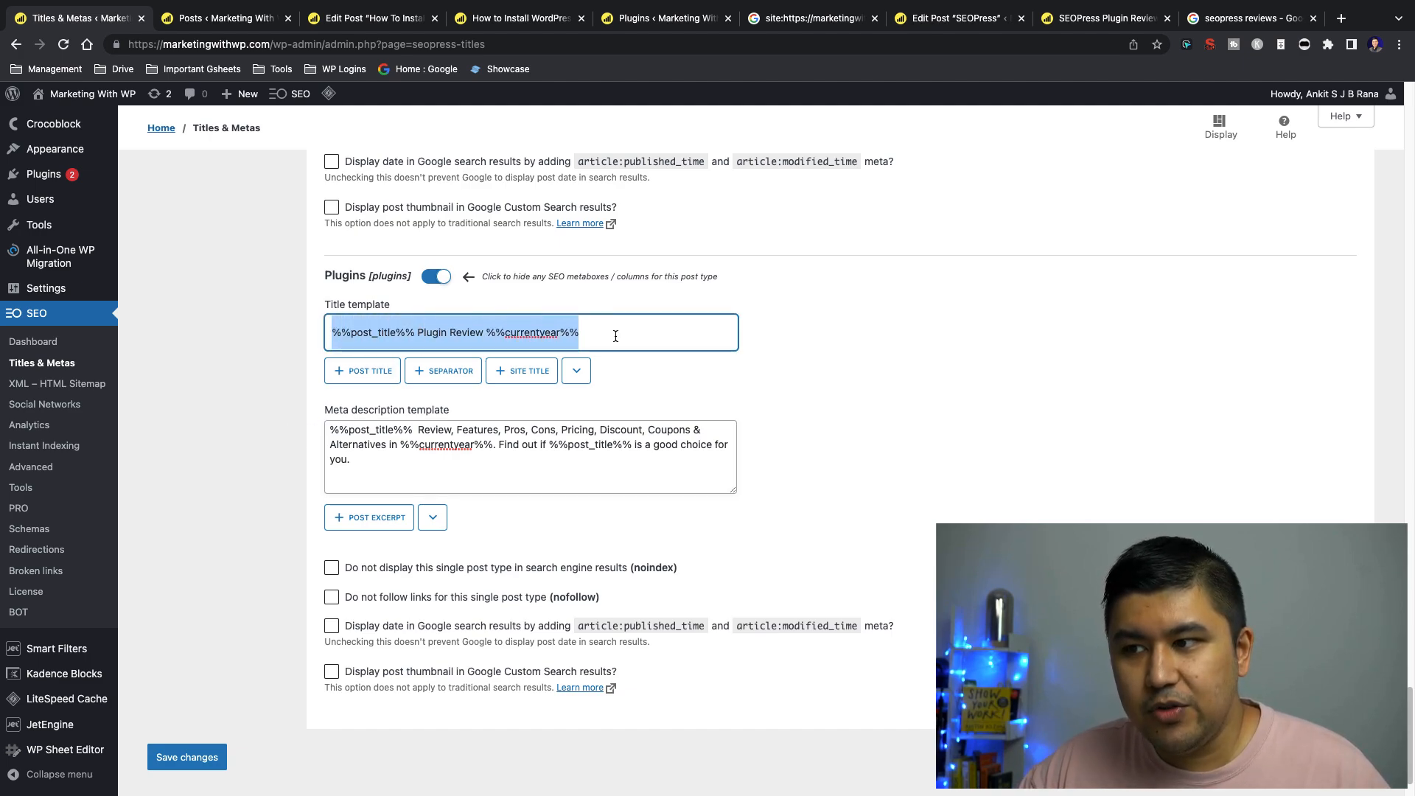
left_click(616, 336)
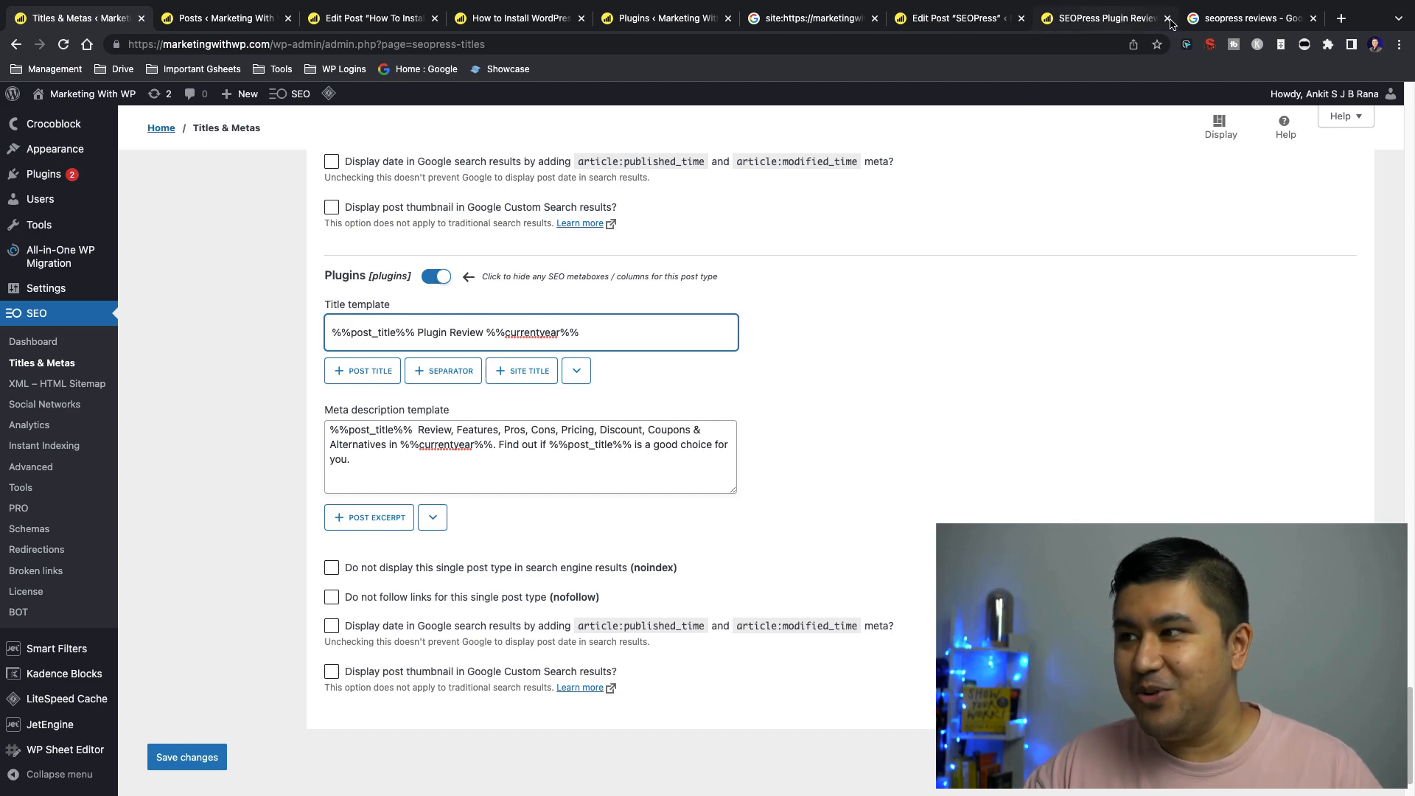
Compare the %%post_title%% and "Plugin Review" parts of the Plugins title template with the Google listing and the SEOPress post's heading
left_click(1245, 18)
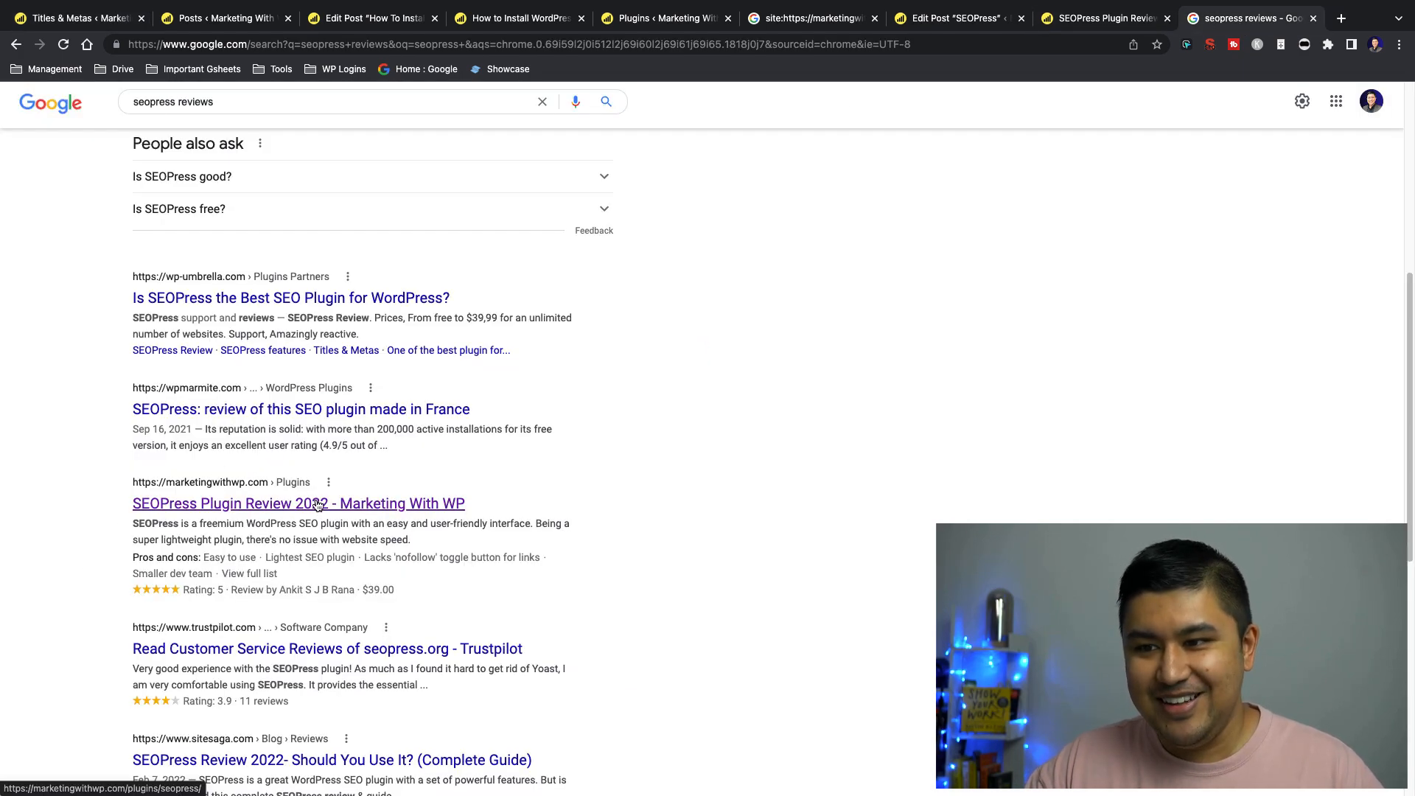
left_click(108, 22)
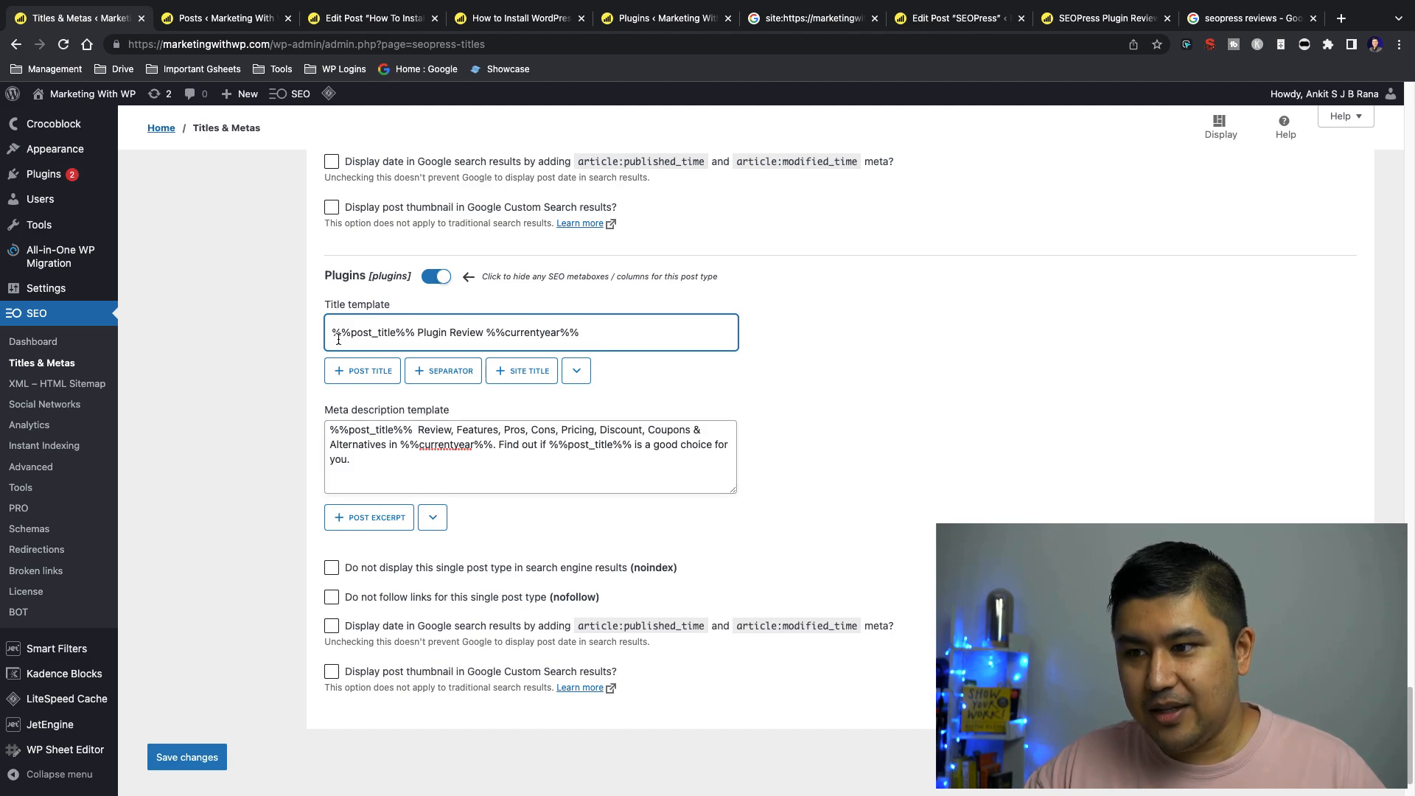
left_click_drag(332, 333, 418, 333)
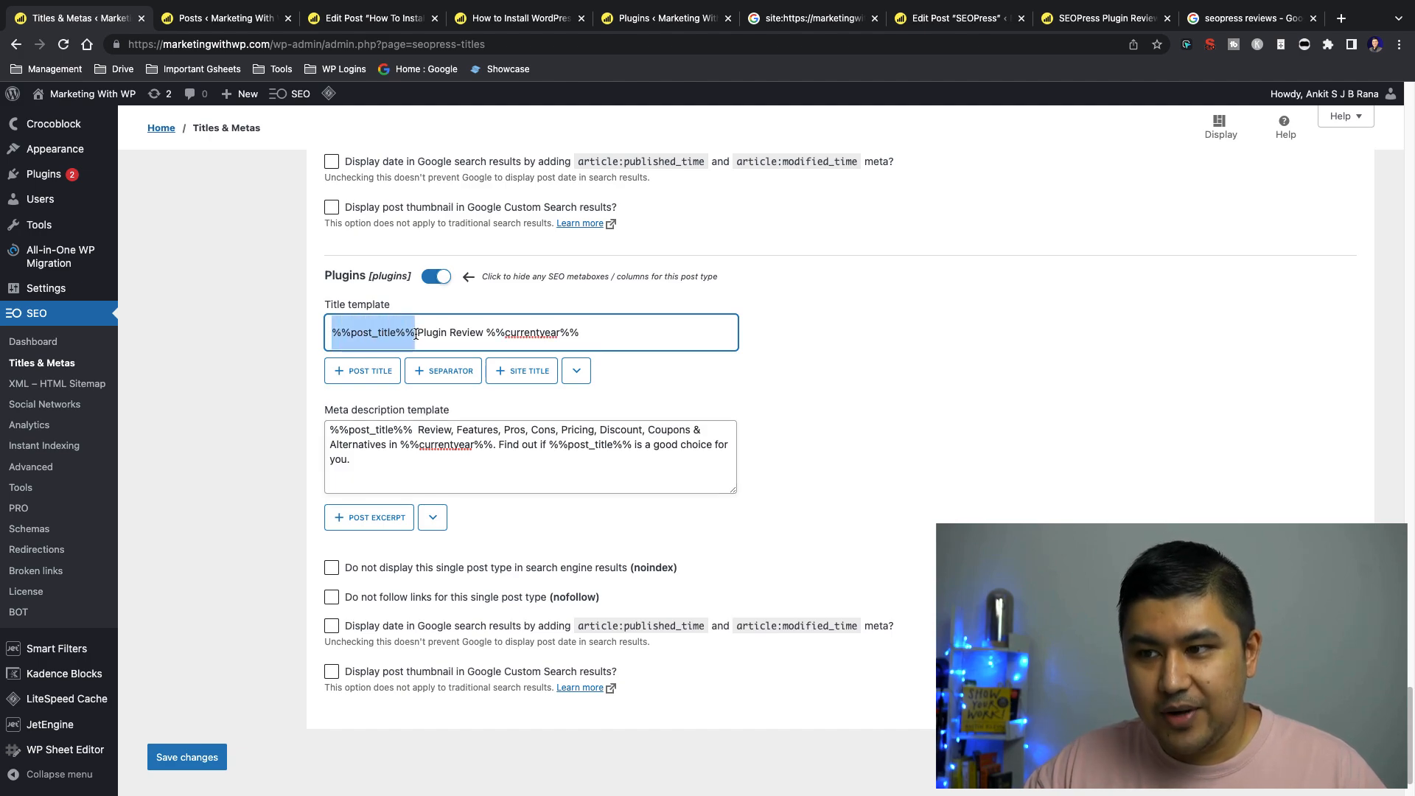
left_click(984, 19)
scroll(841, 206, "up", 20)
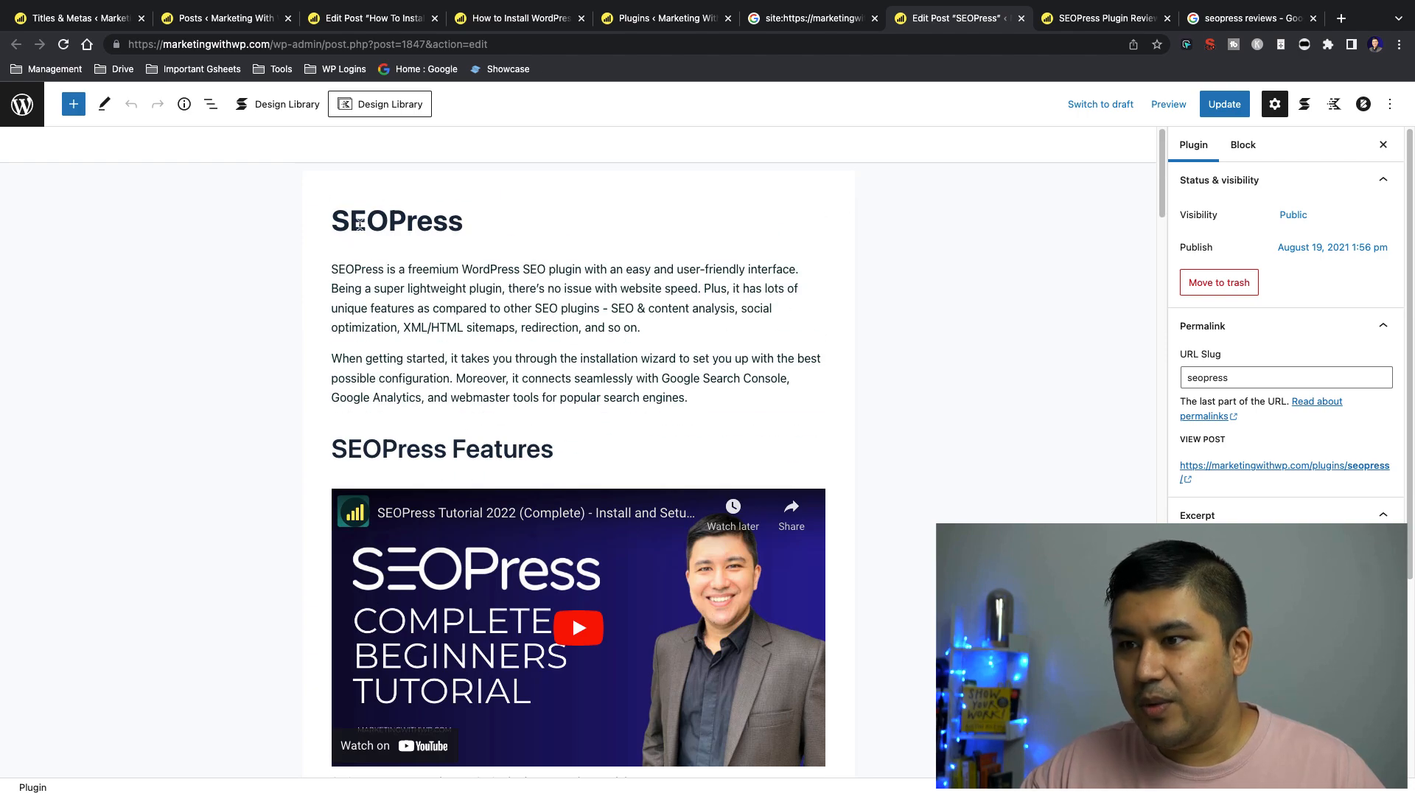
left_click(103, 18)
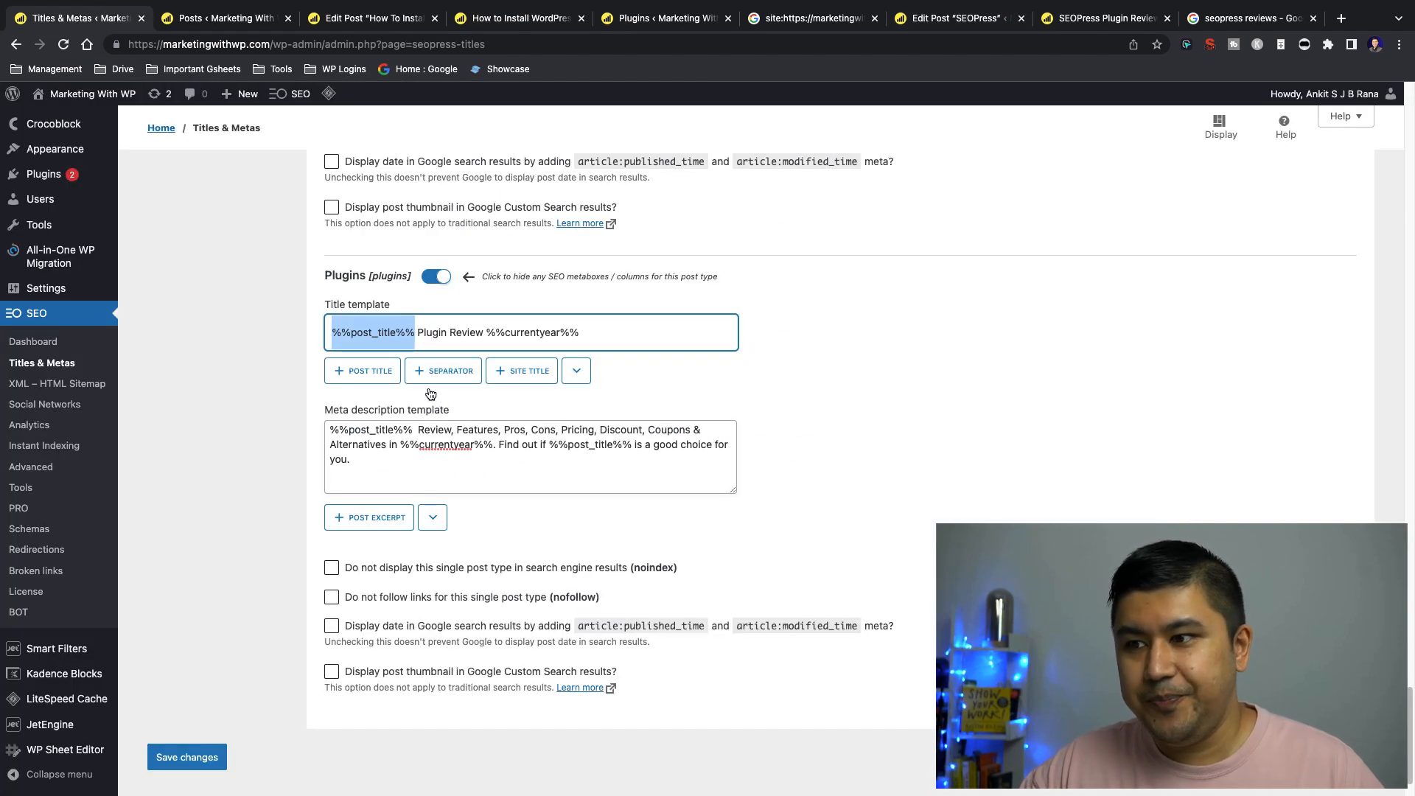
left_click_drag(418, 331, 483, 331)
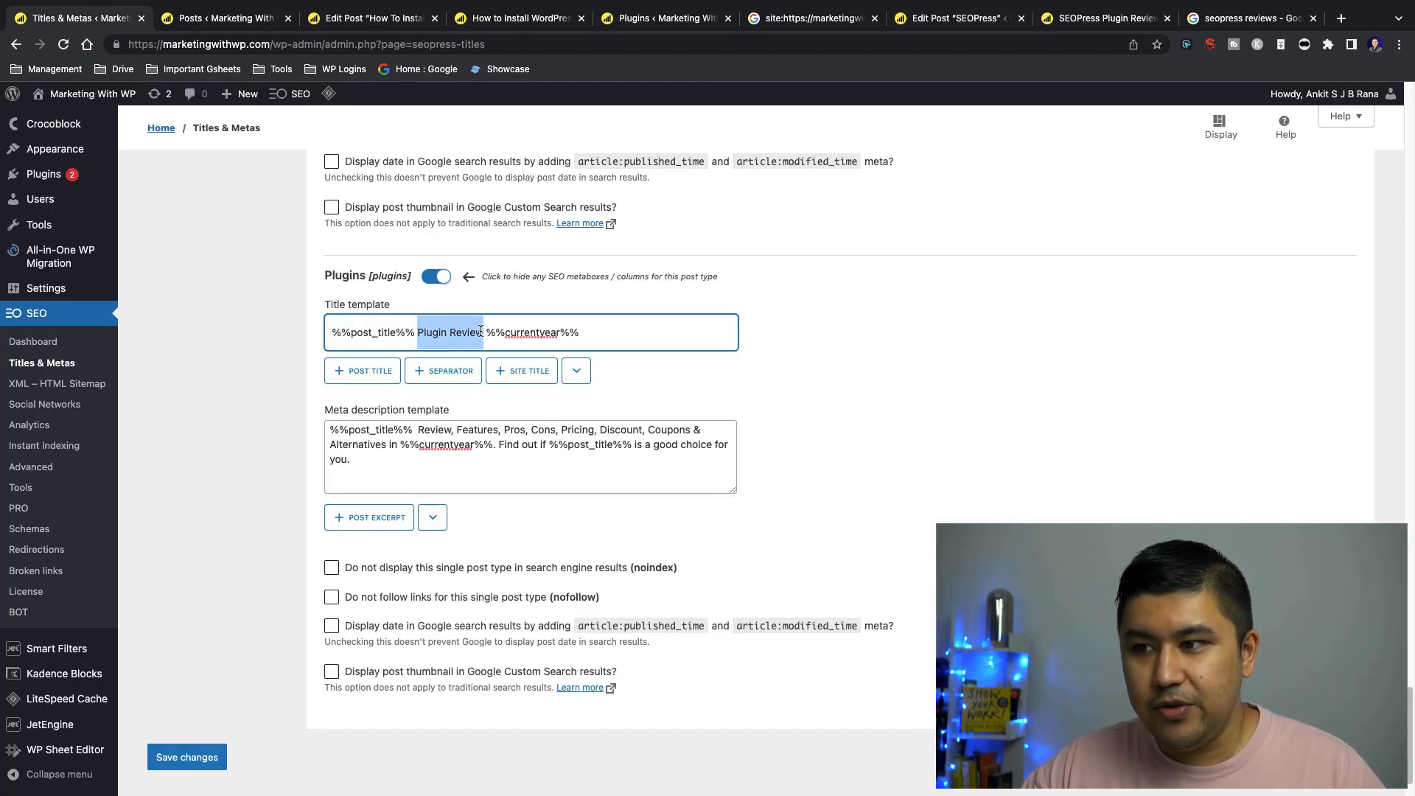
Compare the title in the SEOPress post's own SEO settings with the global Plugins title template
left_click(983, 22)
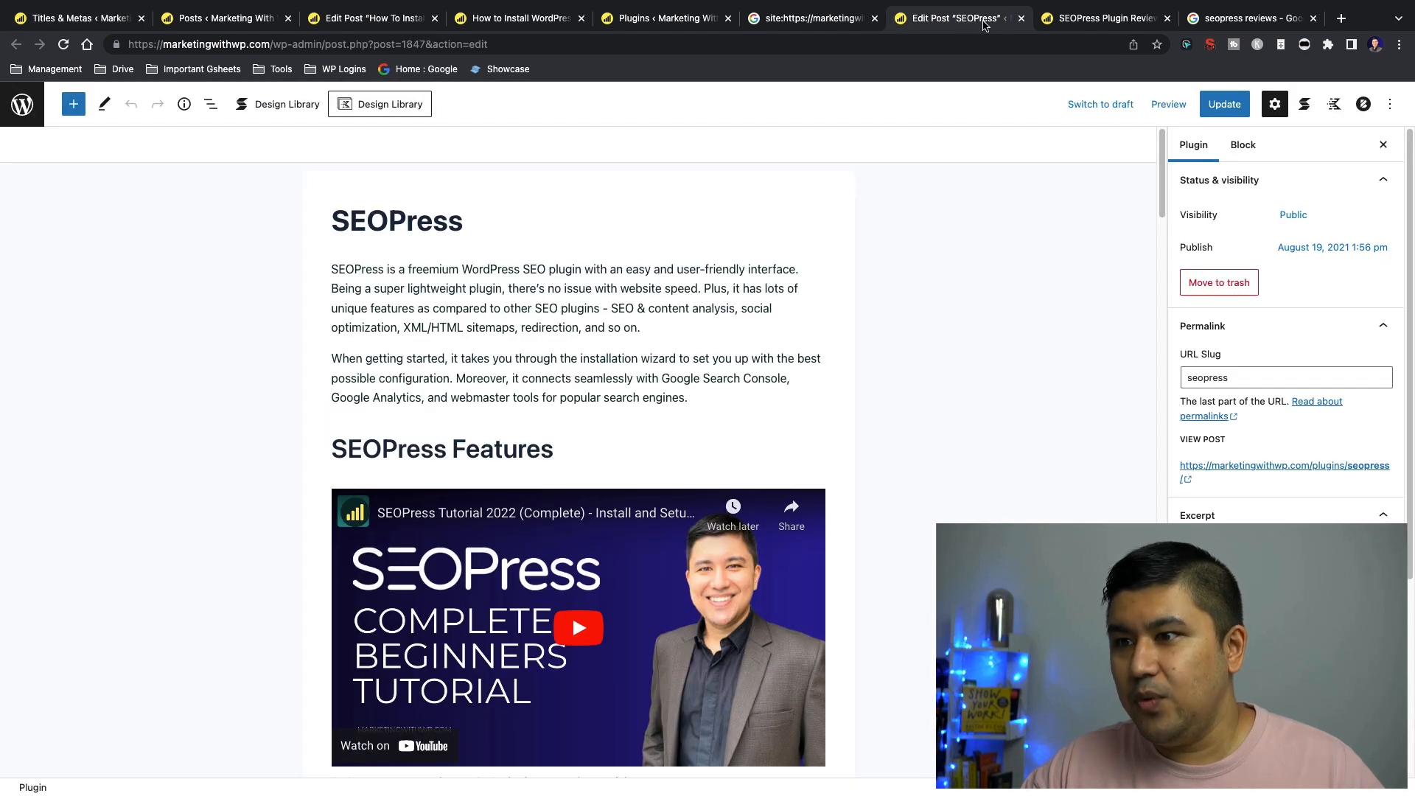
left_click_drag(1161, 180, 1160, 737)
scroll(261, 456, "up", 3)
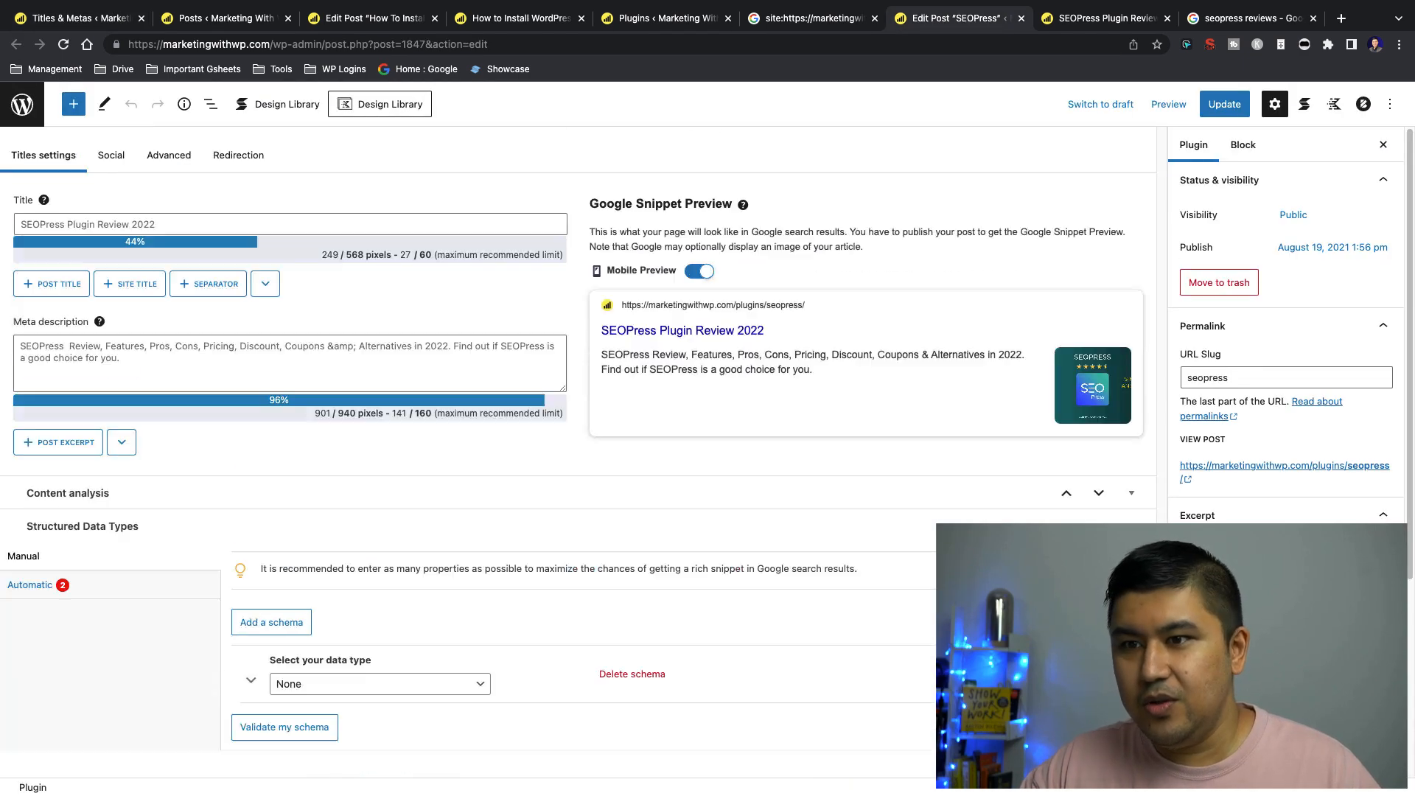
left_click(185, 333)
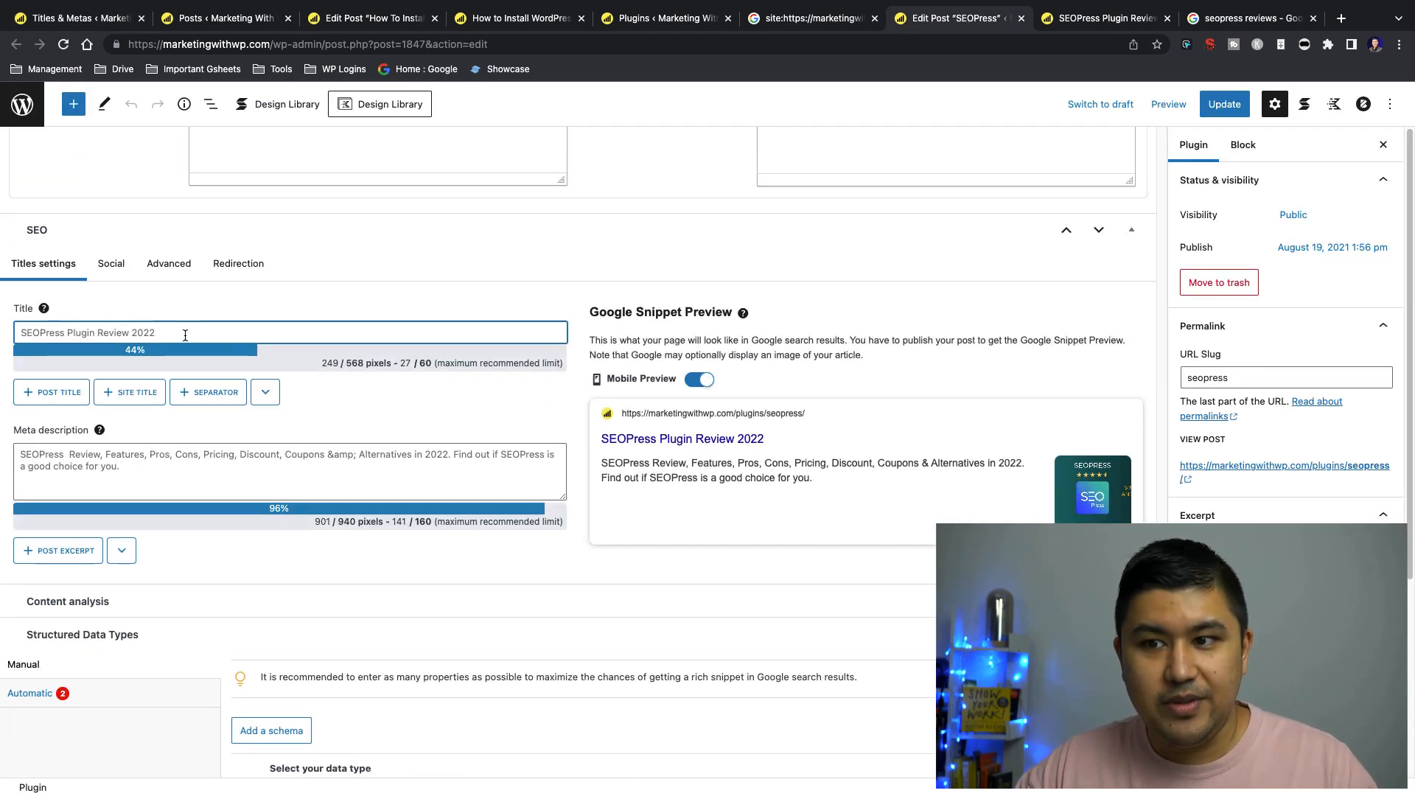
left_click(62, 17)
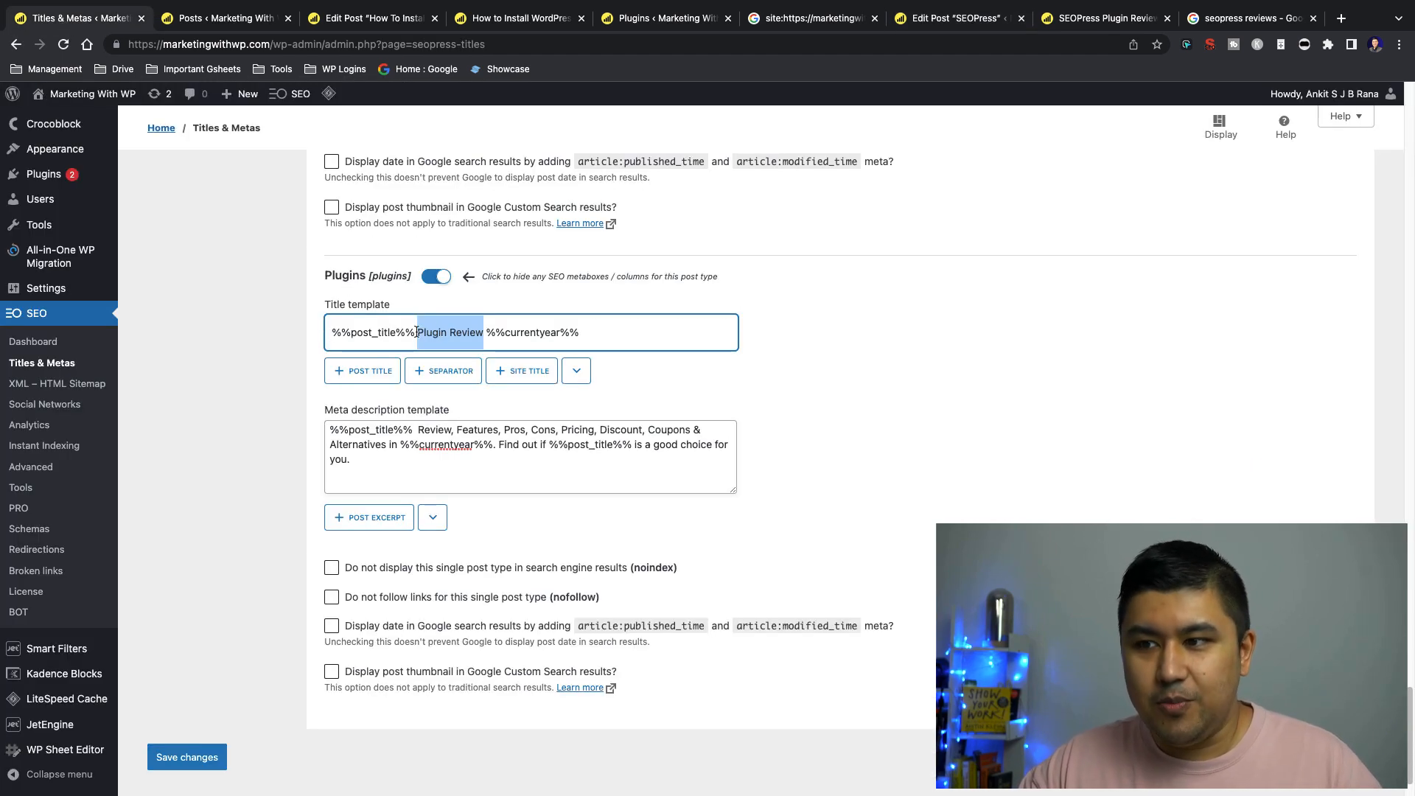
left_click(952, 19)
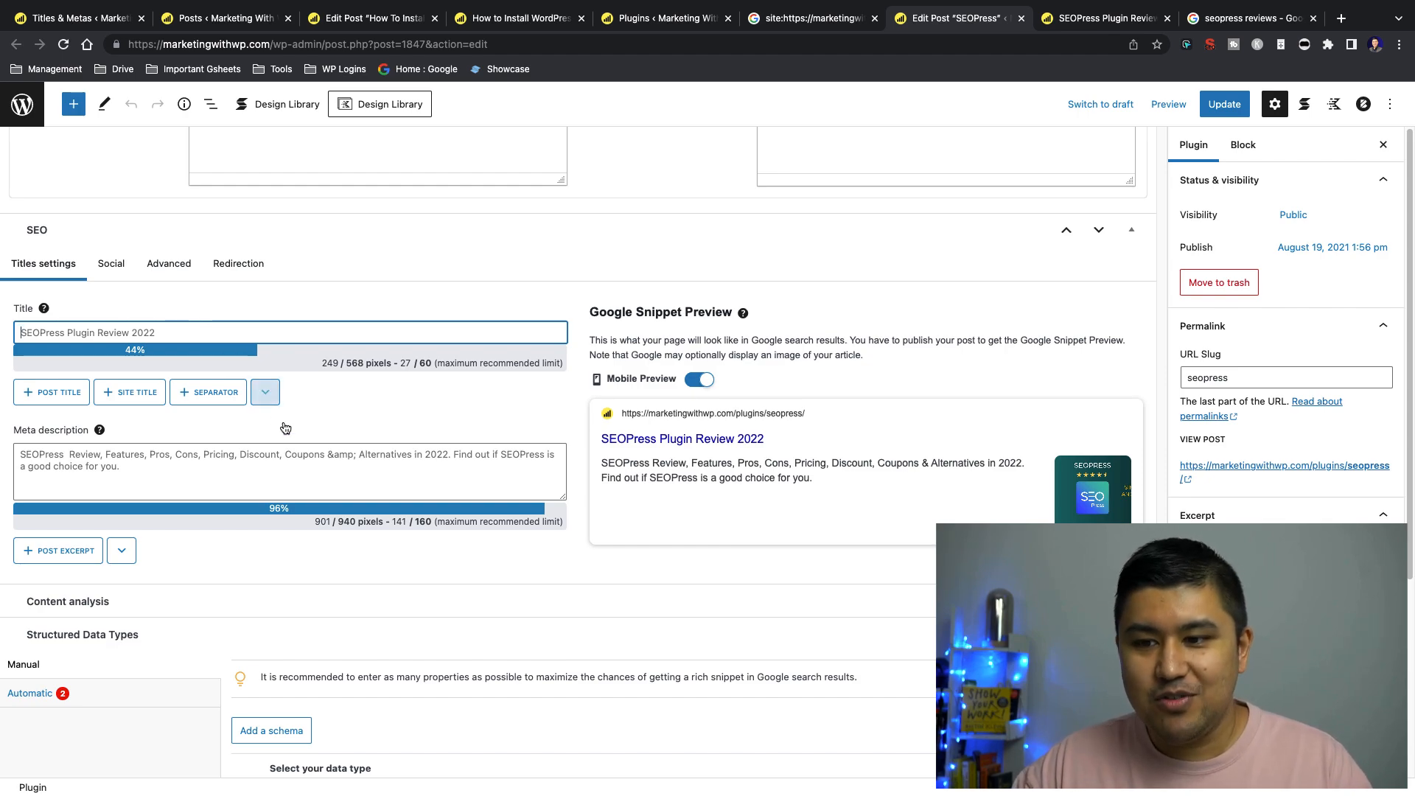
Return to the "seopress reviews" Google results and check the title and description of the Marketing With WP listing
left_click(1098, 21)
left_click(1248, 20)
scroll(298, 449, "down", 3)
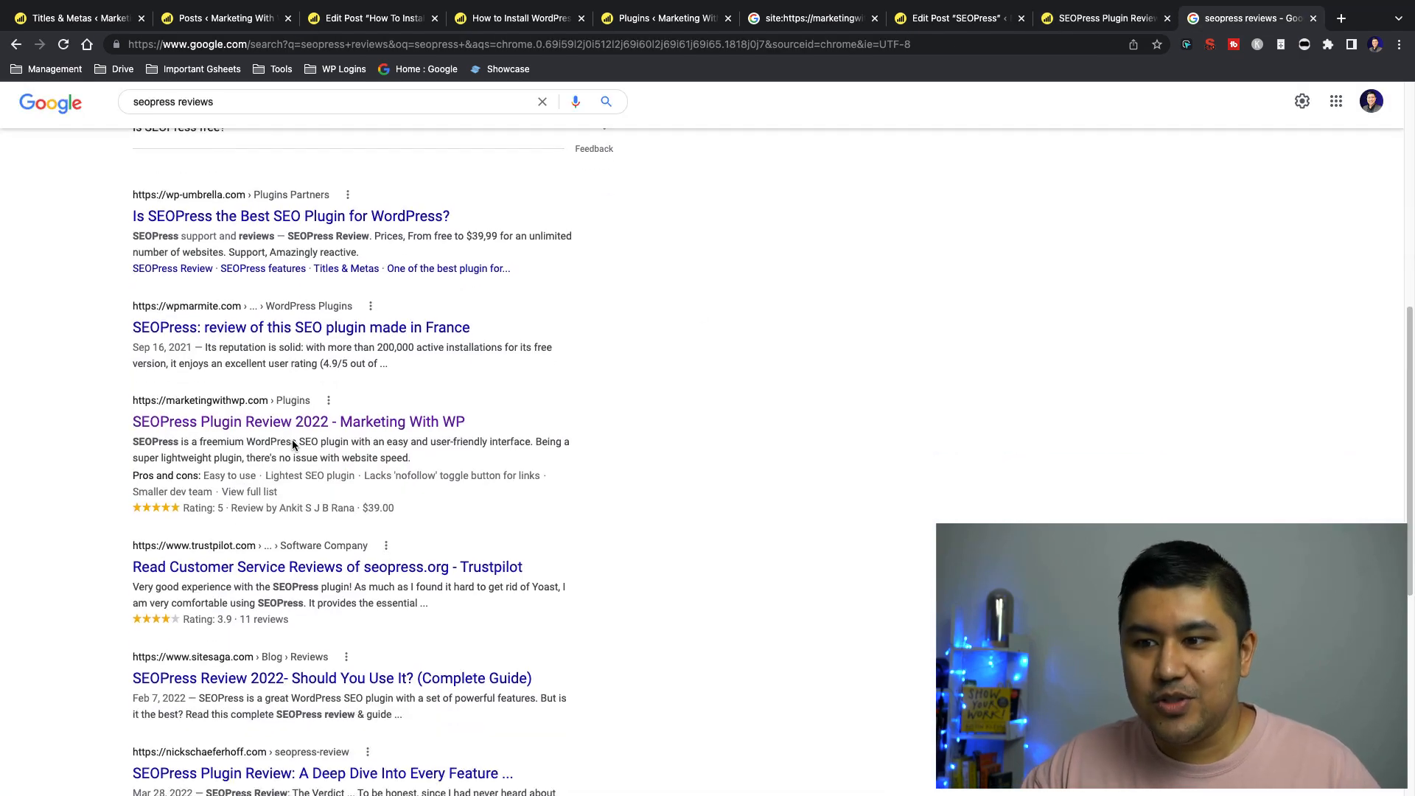
left_click_drag(117, 395, 331, 394)
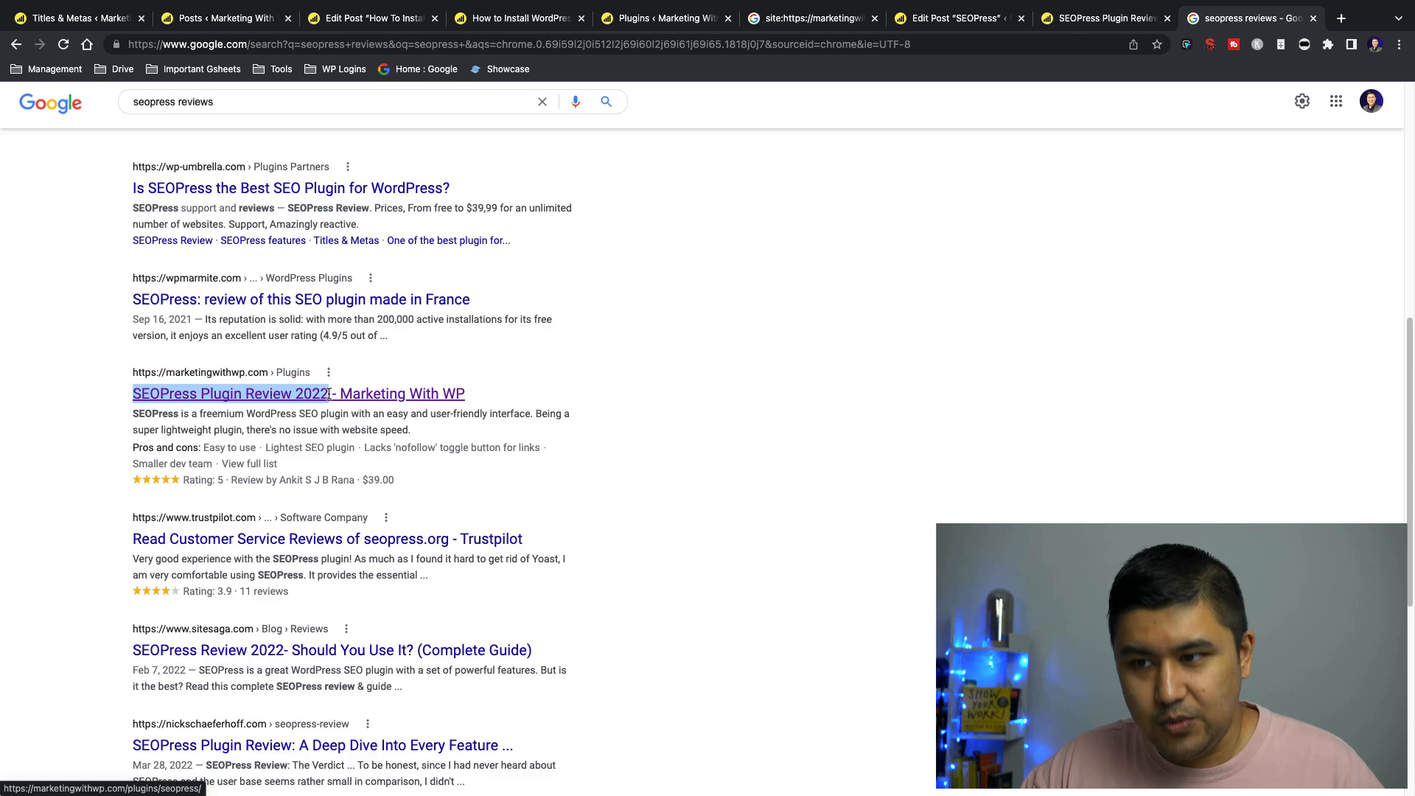
left_click(378, 436)
Recheck the Plugins title template and browse the dynamic variables available for it
left_click(81, 18)
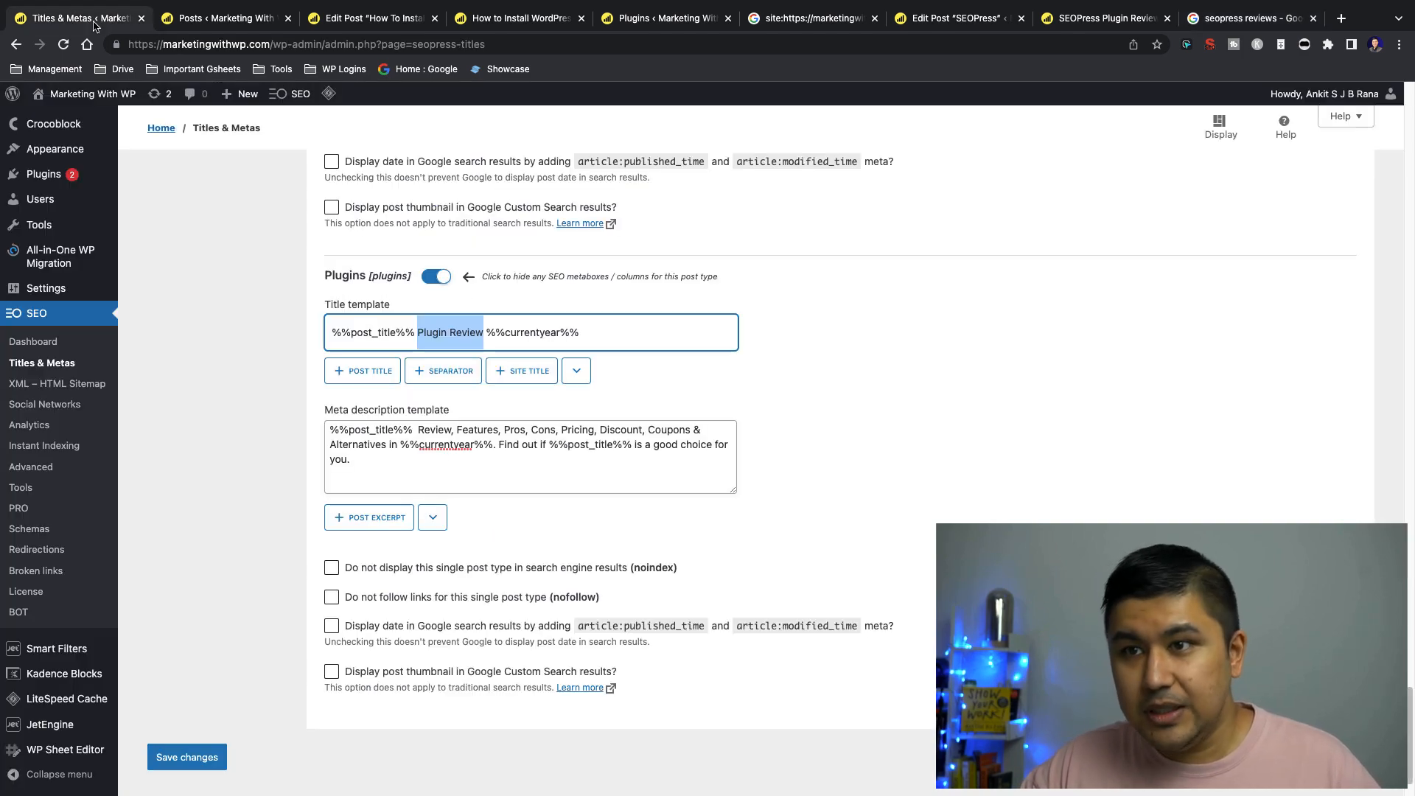
left_click_drag(327, 333, 604, 329)
left_click(604, 329)
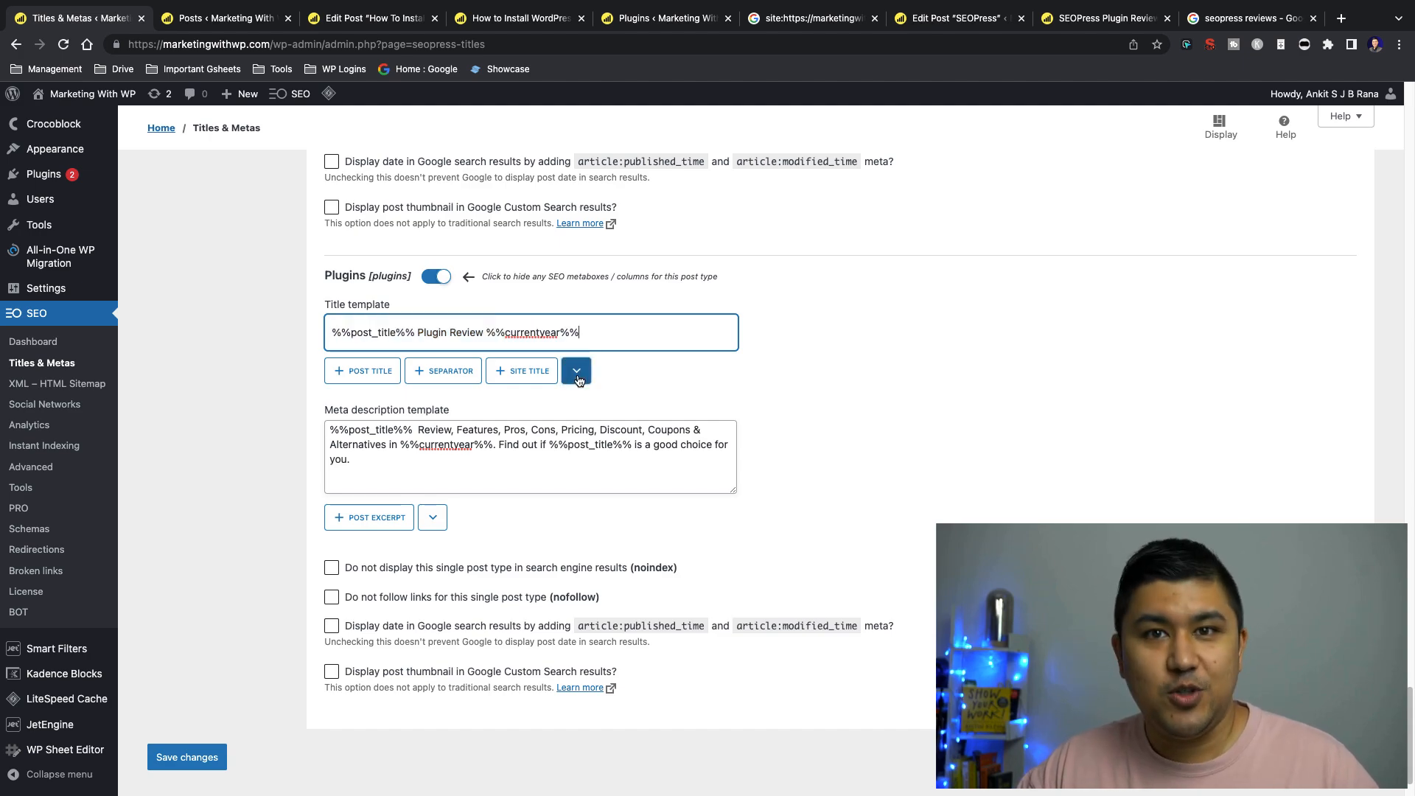
left_click(579, 380)
scroll(663, 404, "down", 10)
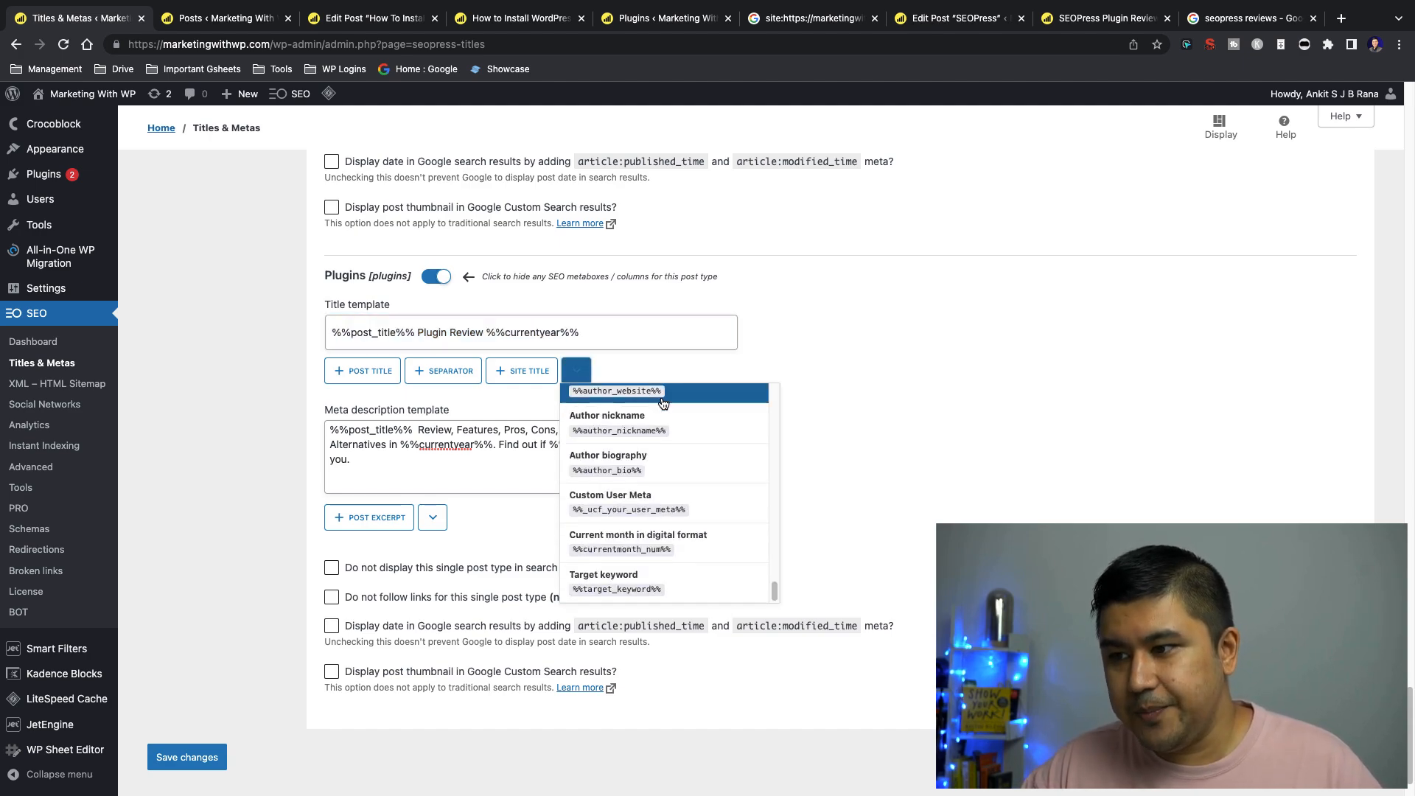
scroll(686, 560, "up", 5)
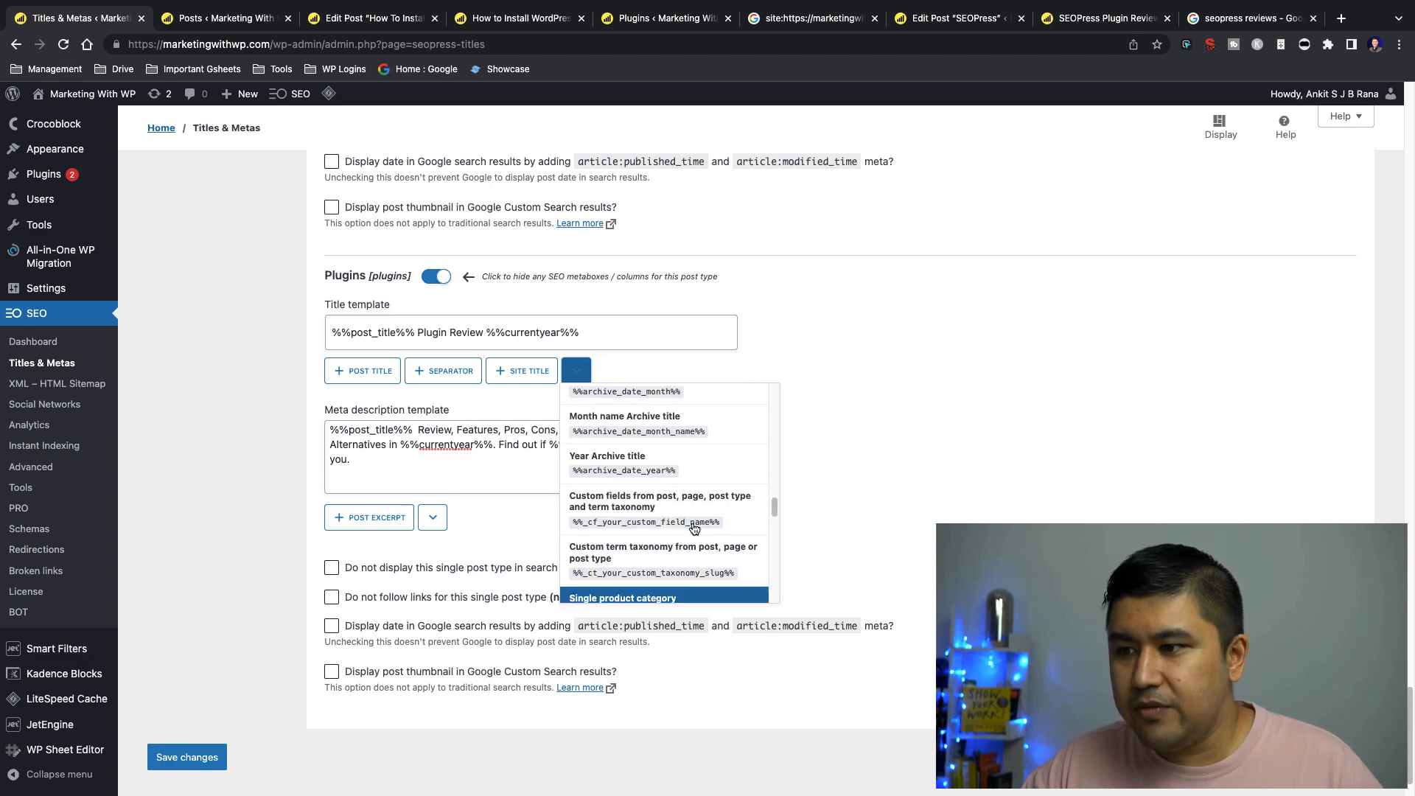
scroll(693, 527, "up", 10)
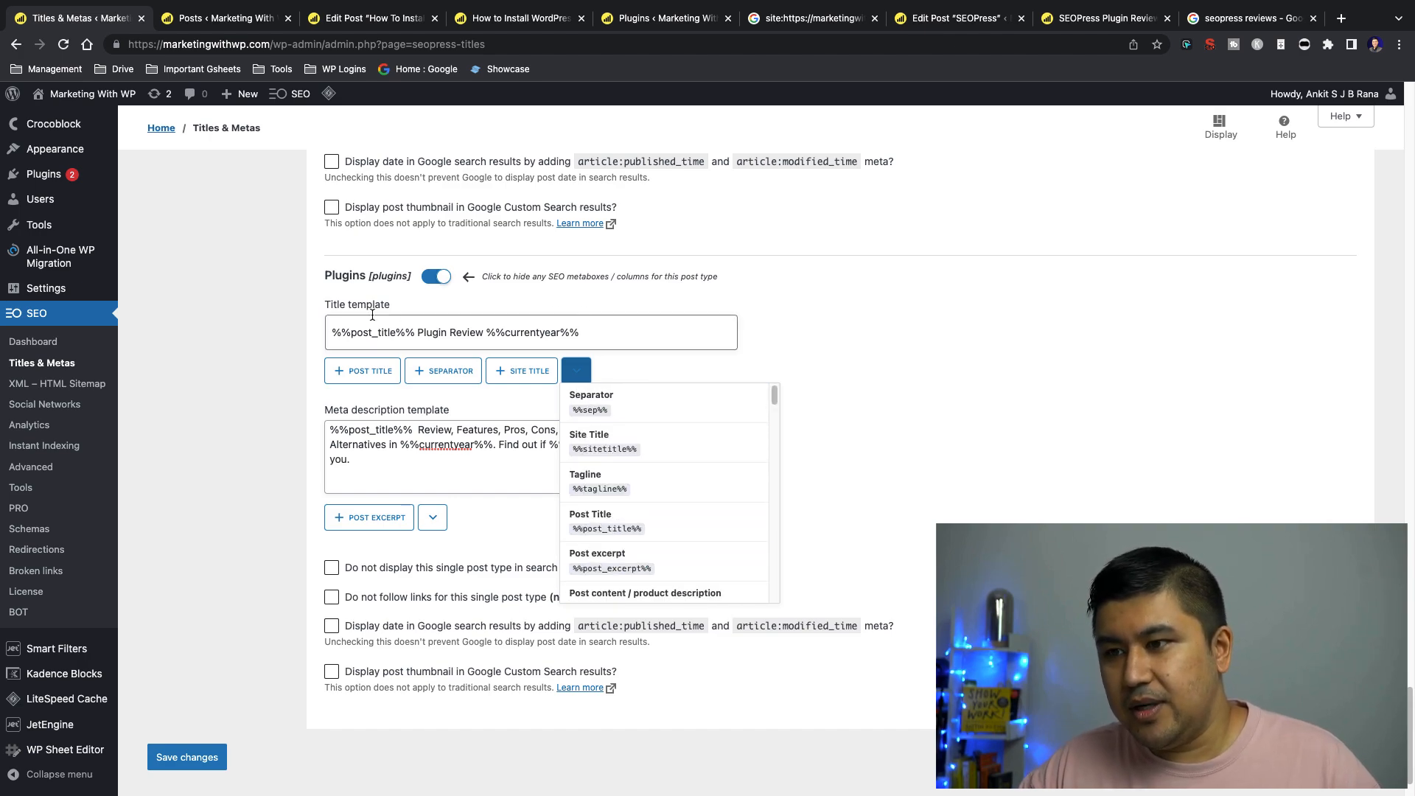
Close the variable list and review the Plugins title template part by part, including "Plugin Review" and %%currentyear%%
triple_click(348, 331)
left_click(426, 333)
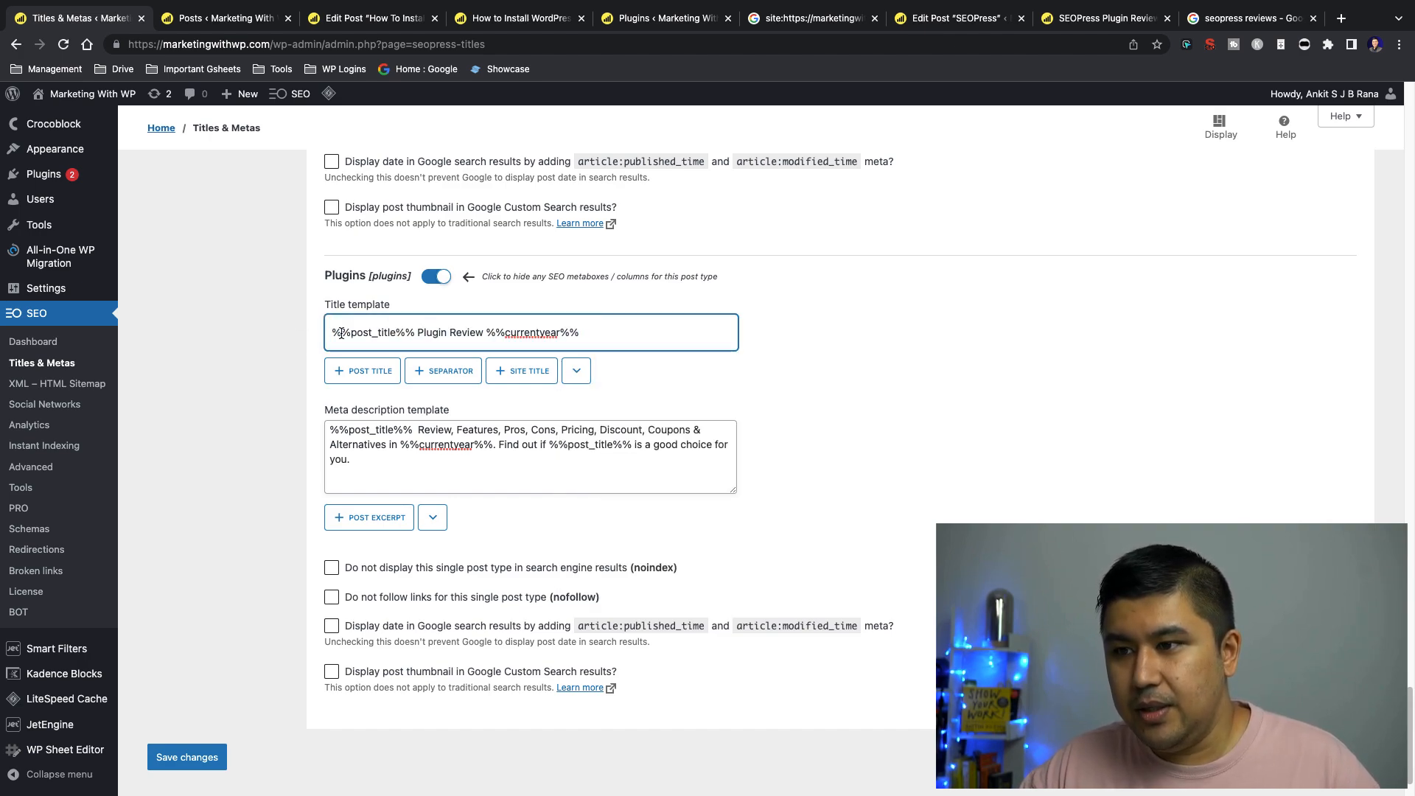
left_click_drag(332, 332, 602, 332)
left_click(604, 333)
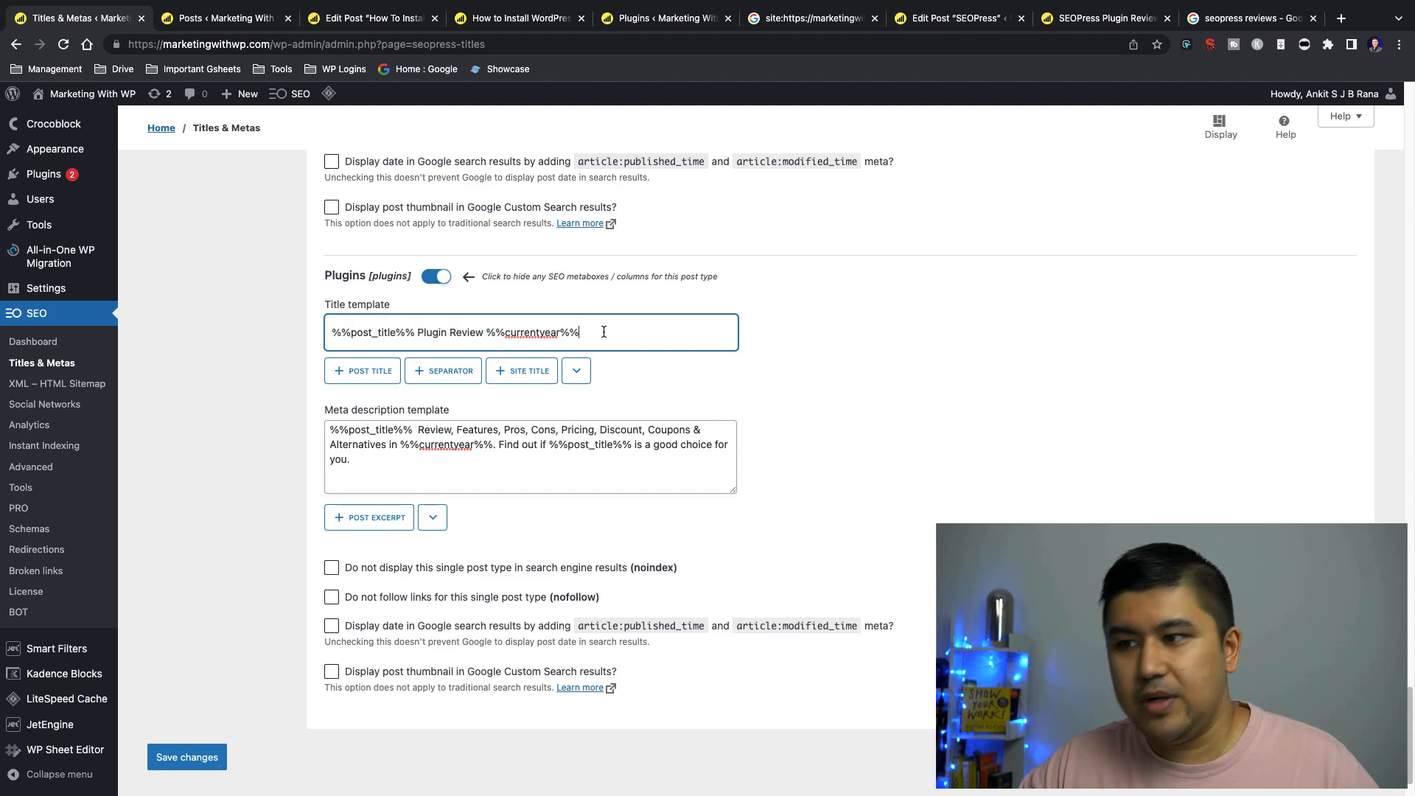
left_click_drag(425, 330, 476, 332)
left_click_drag(589, 333, 484, 334)
left_click(484, 334)
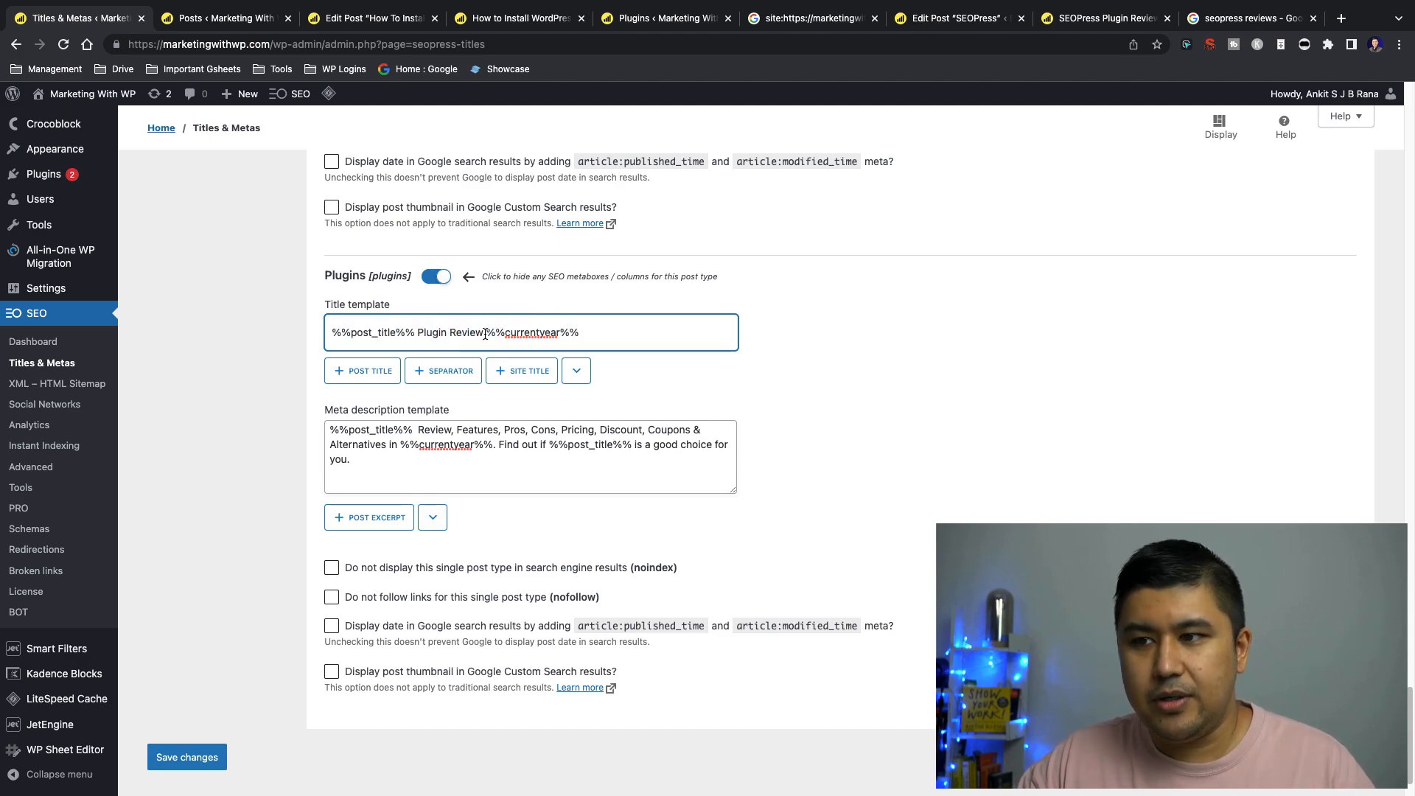
Remove the extra space after the first %%post_title%% in the Plugins meta description template and save the changes
left_click(418, 430)
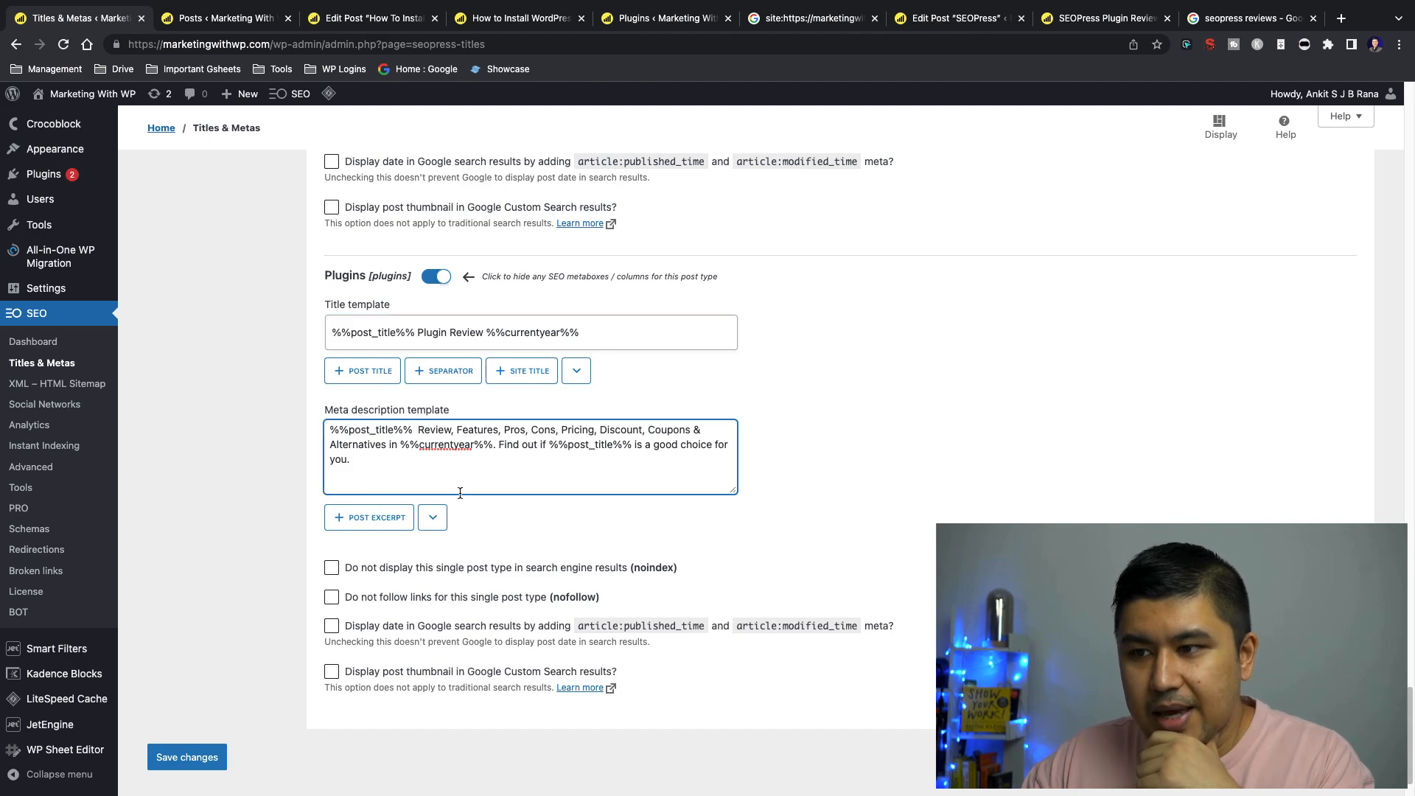
key("BackSpace")
key("BackSpace")
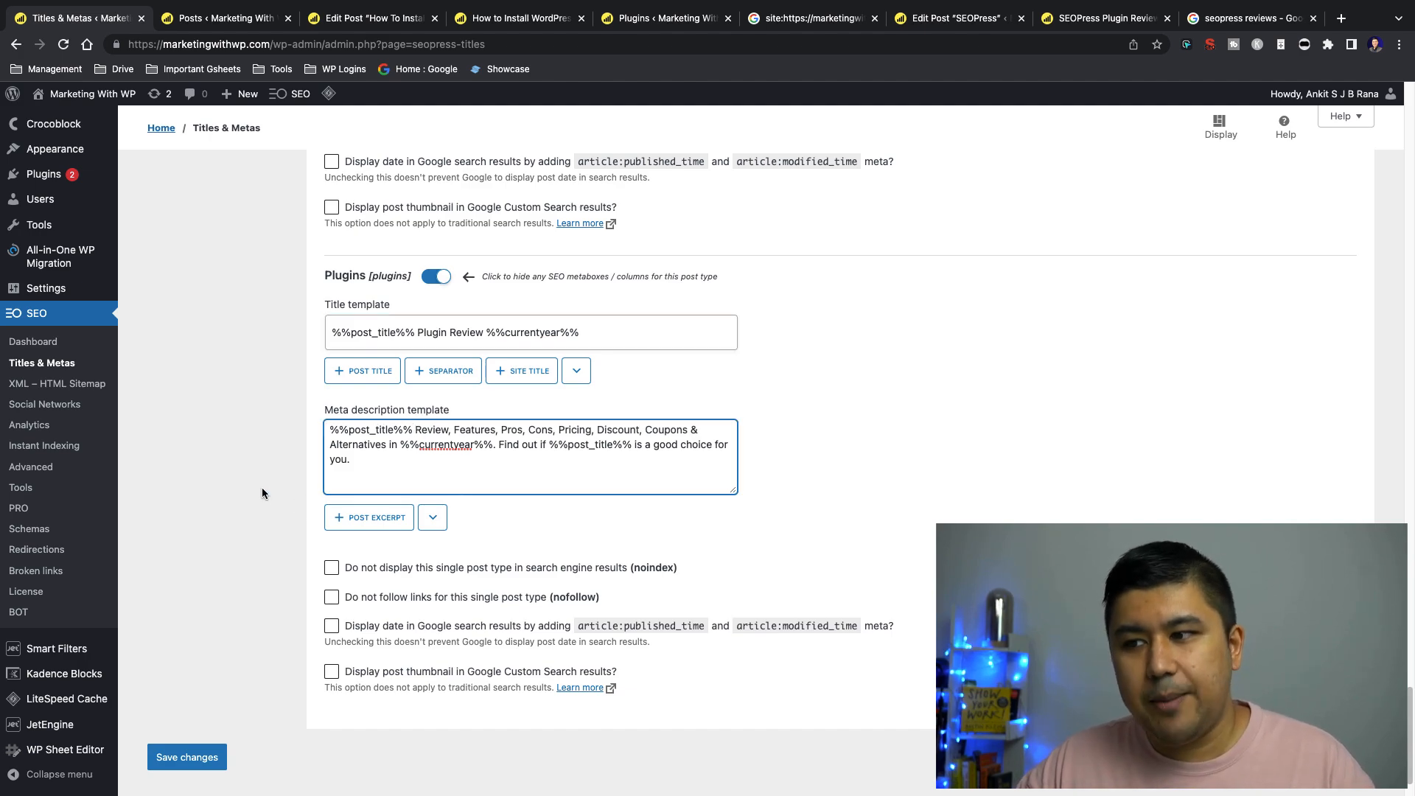
left_click(189, 757)
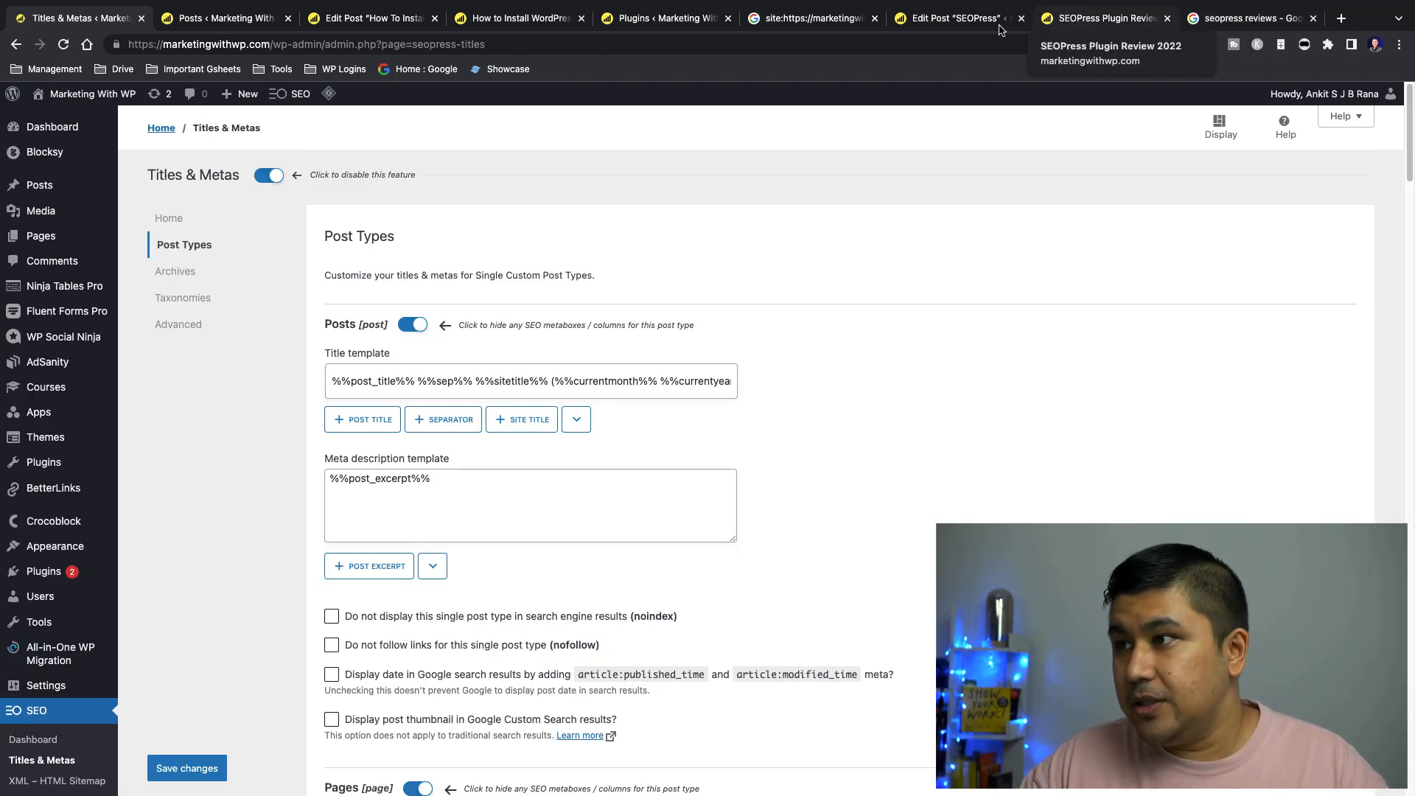
Close the SEOPress post editor and open the live Canva review from the site's Apps resources
left_click(956, 18)
scroll(752, 214, "up", 15)
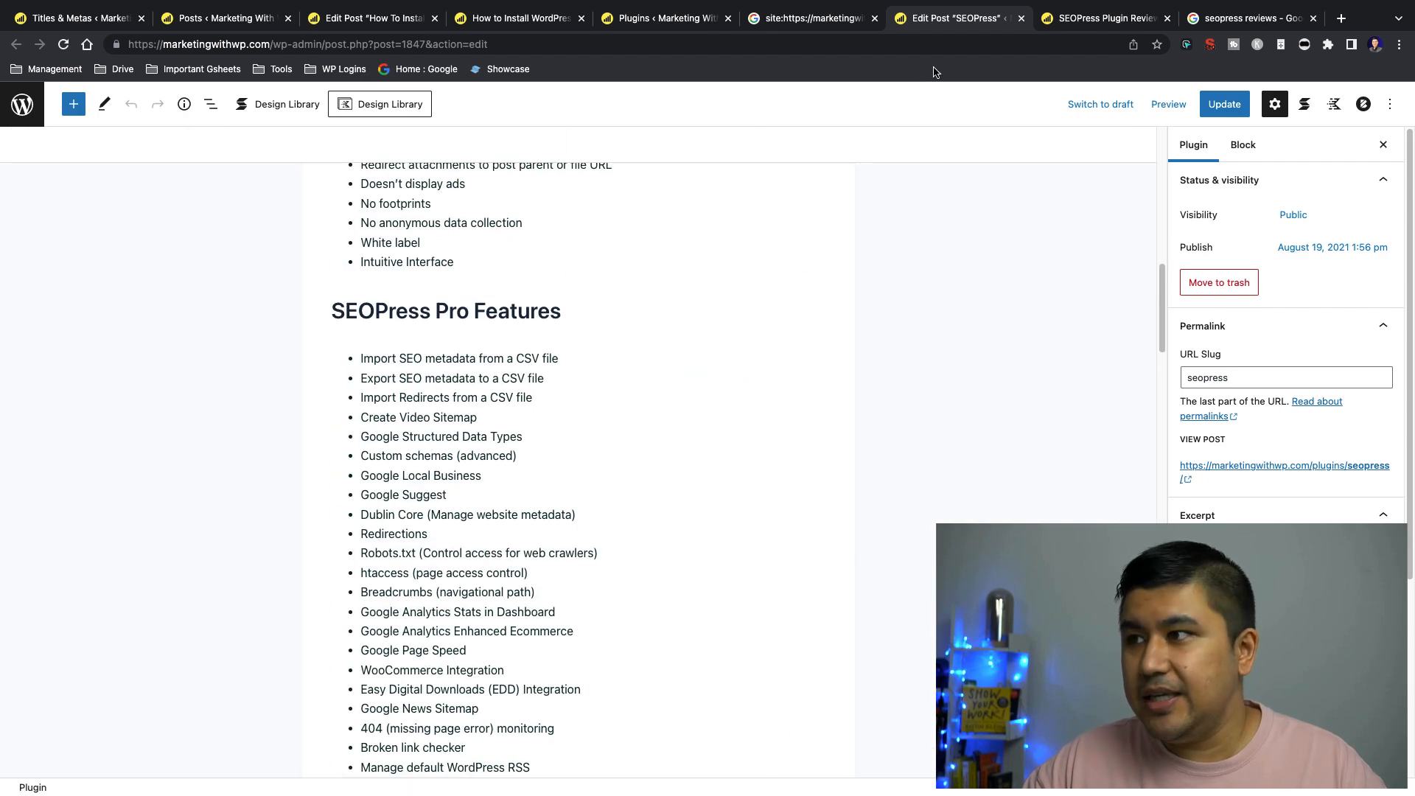
key("ctrl+w")
mouse_move(872, 148)
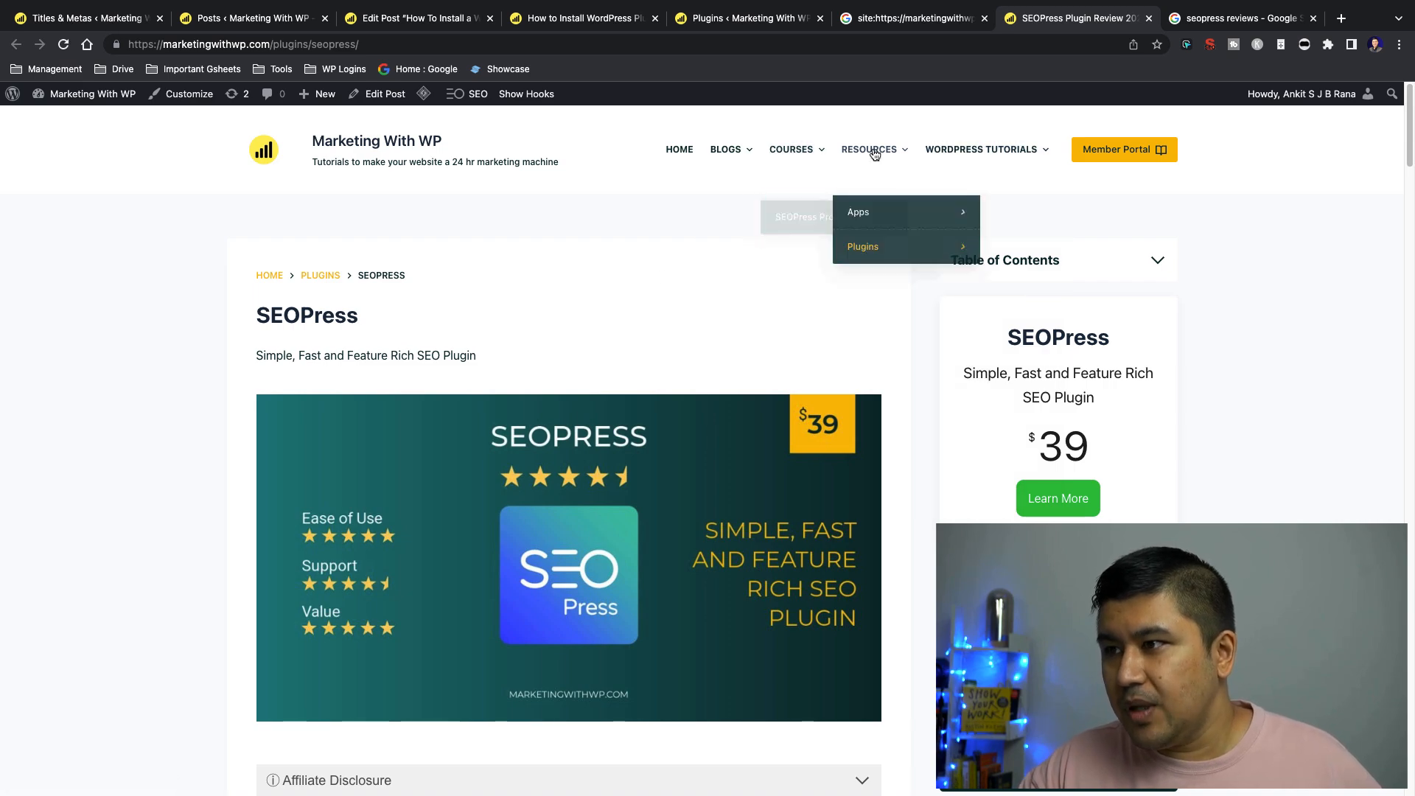
mouse_move(889, 218)
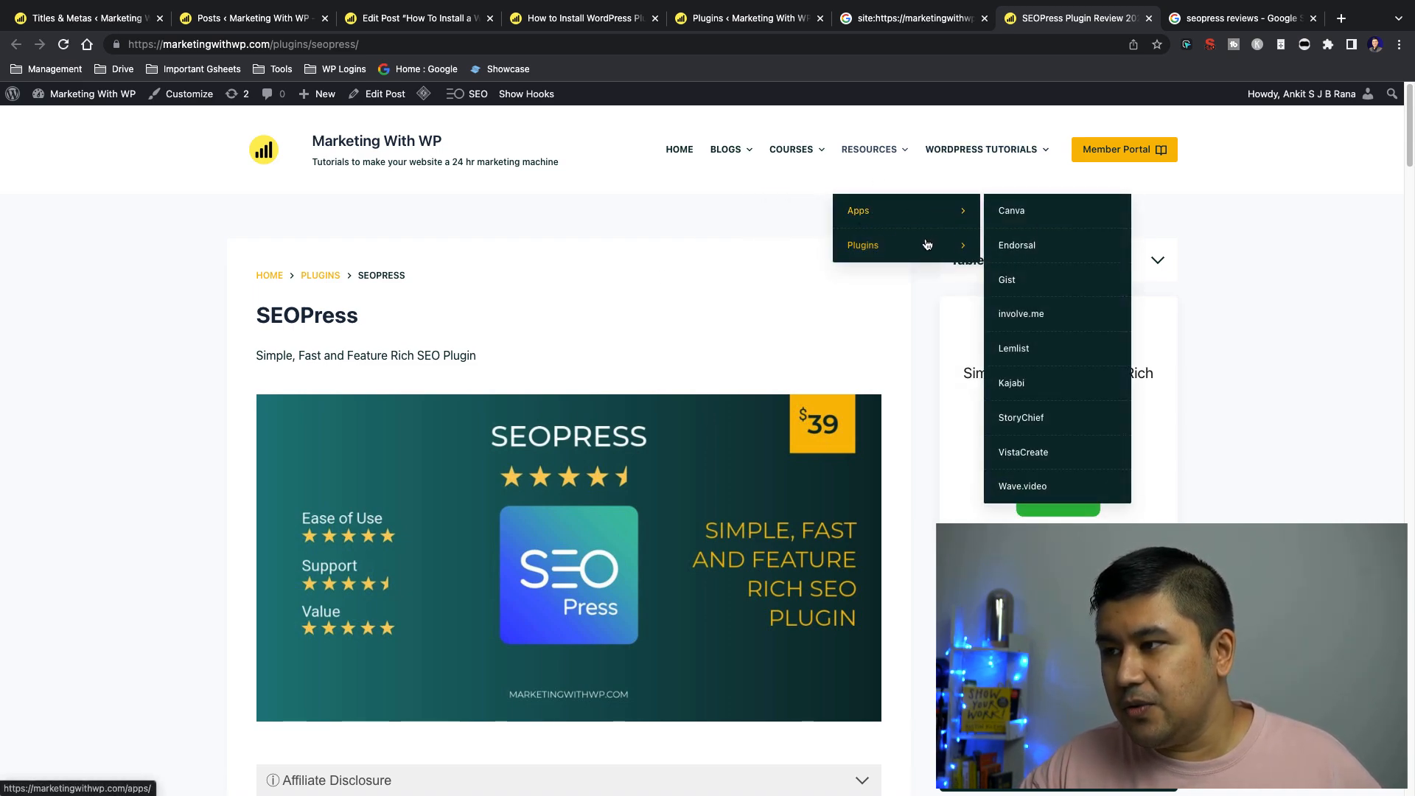
mouse_move(928, 243)
mouse_move(899, 190)
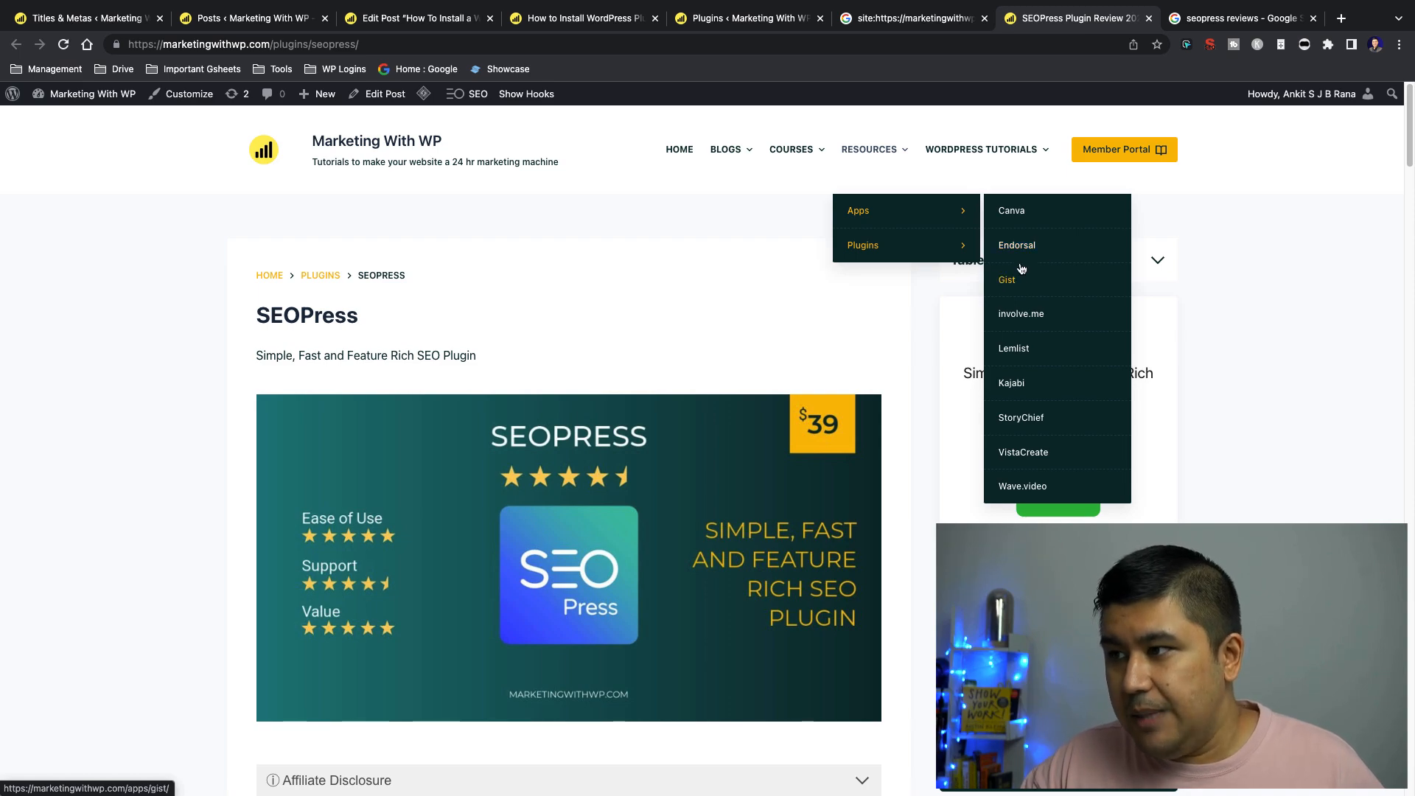
left_click(1016, 215)
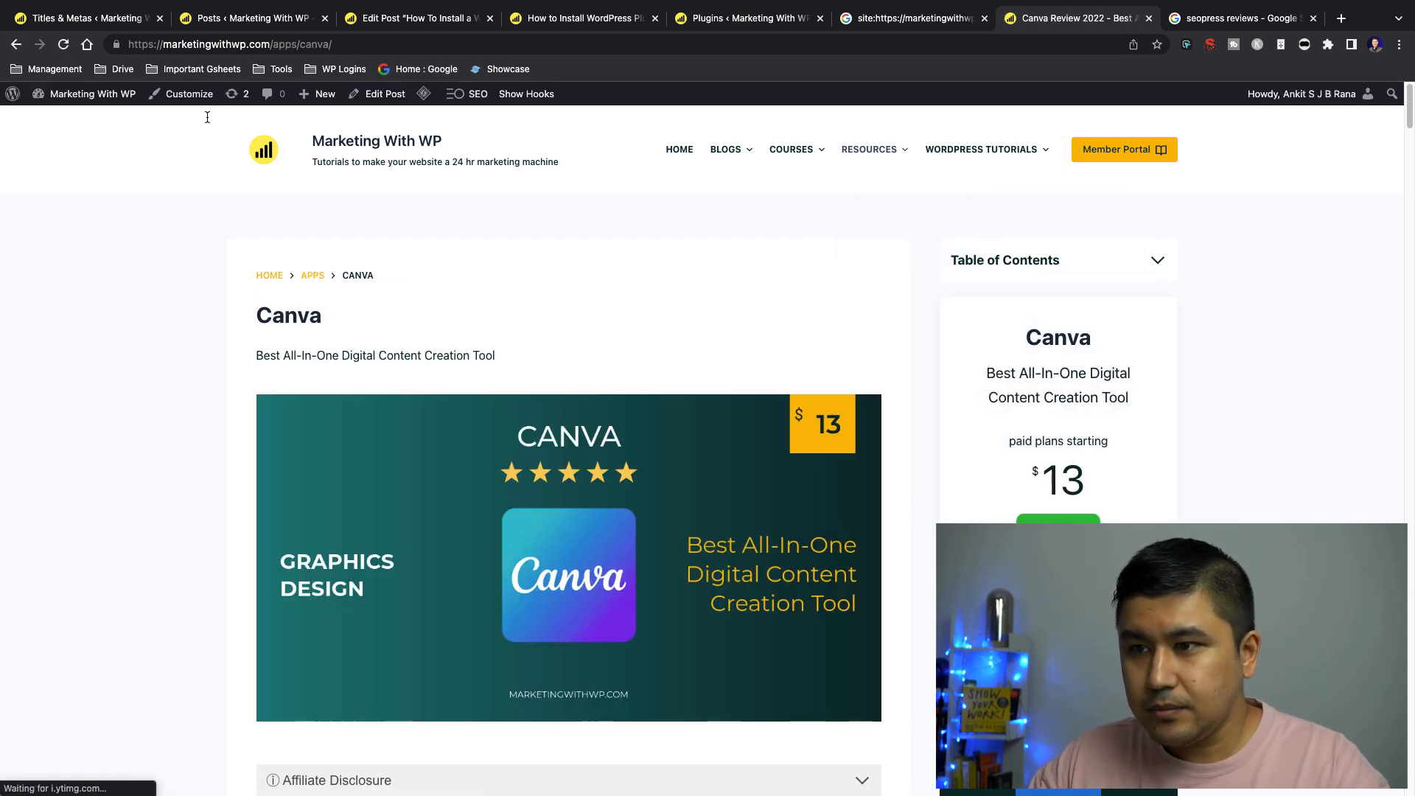
left_click(354, 45)
key("ctrl+c")
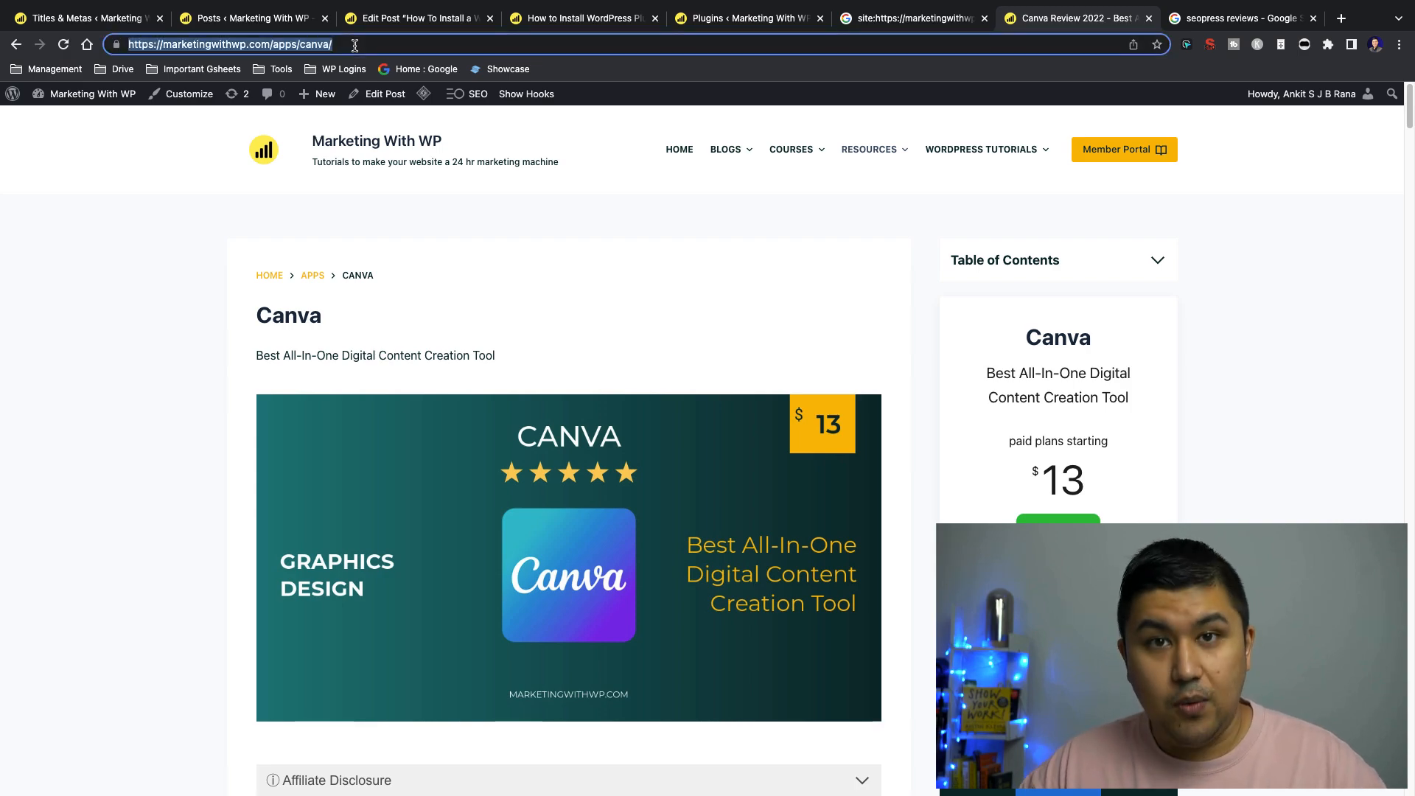
key("ctrl+Tab")
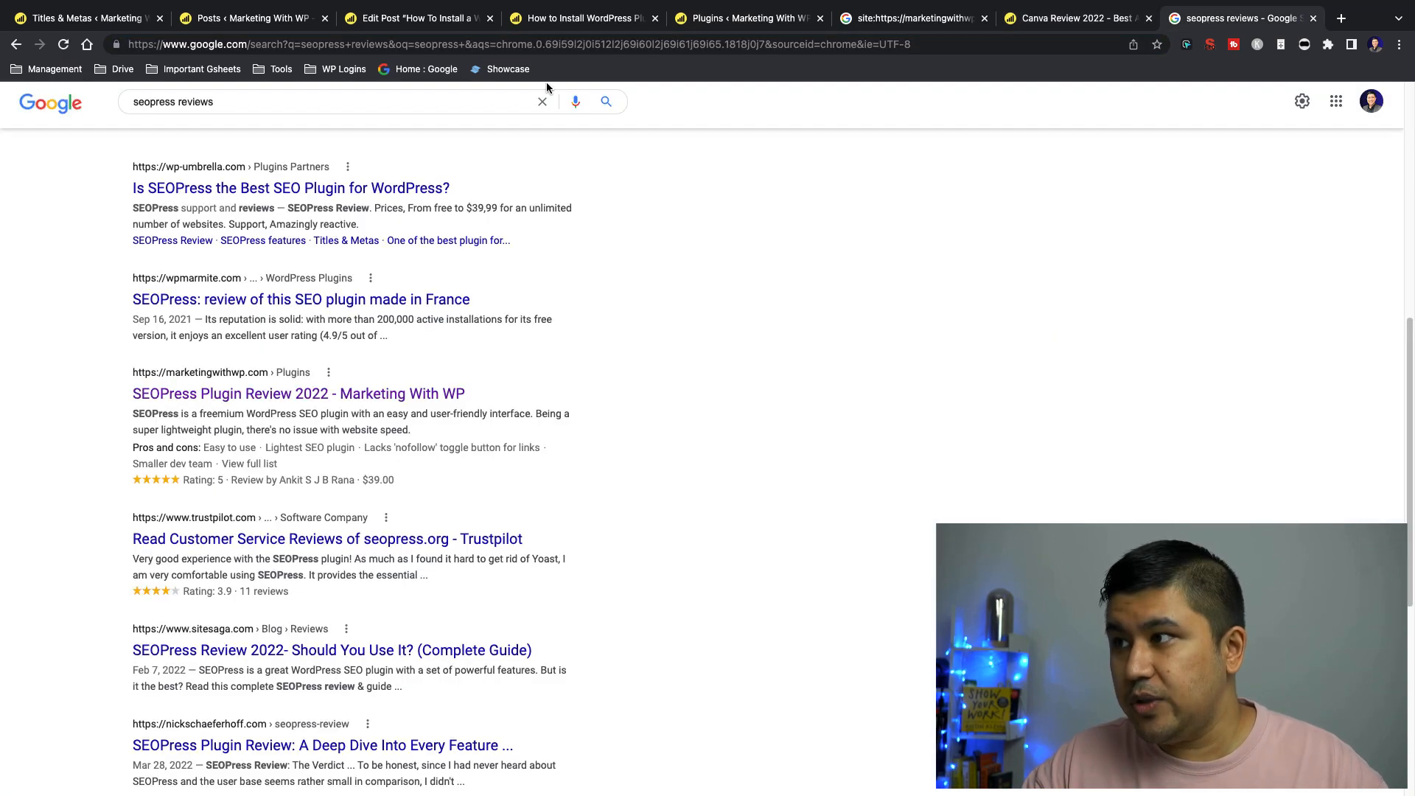
left_click(297, 108)
key("ctrl+a")
type("site:")
key("ctrl+v")
key("Return")
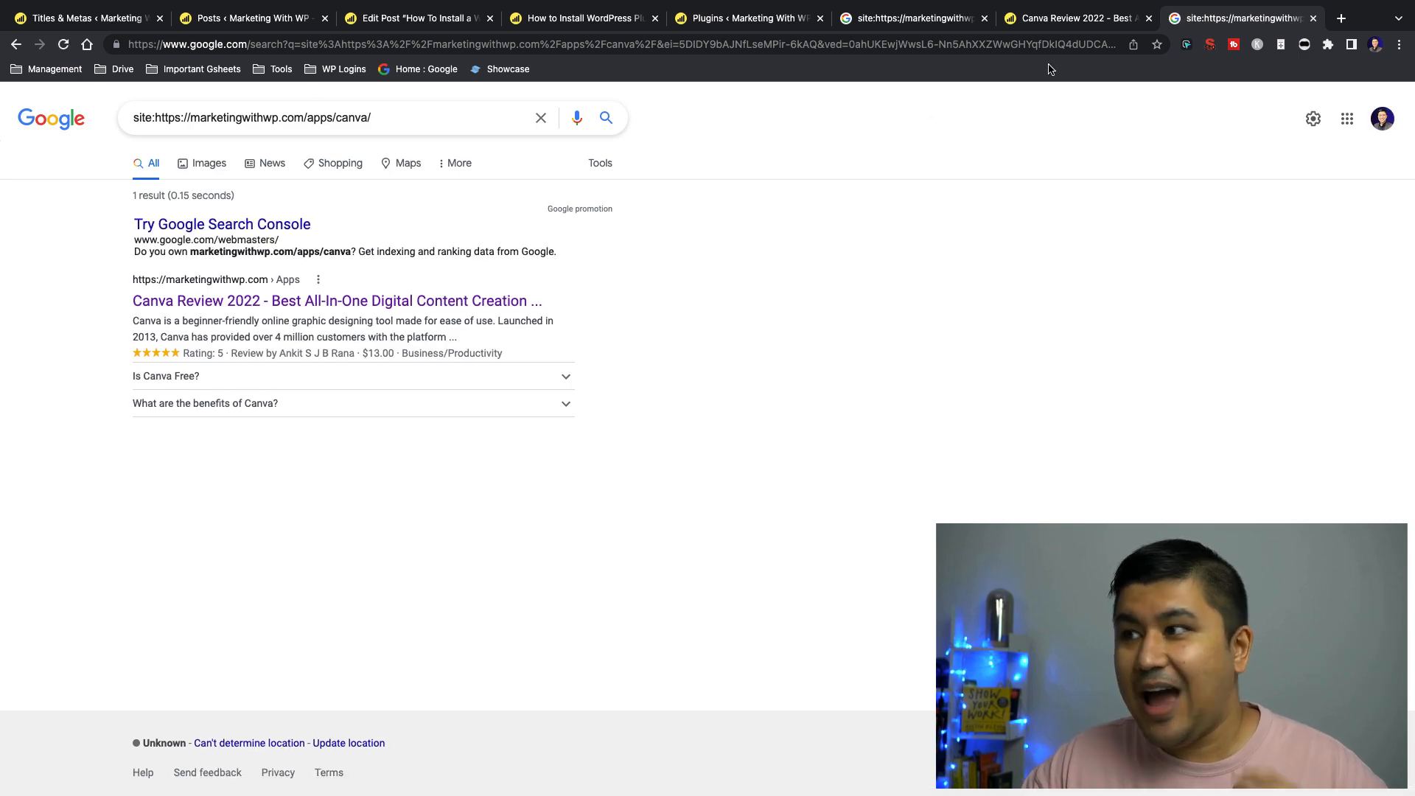
Open the Canva post for editing in a separate tab, placed just before the live Canva page
left_click(1059, 25)
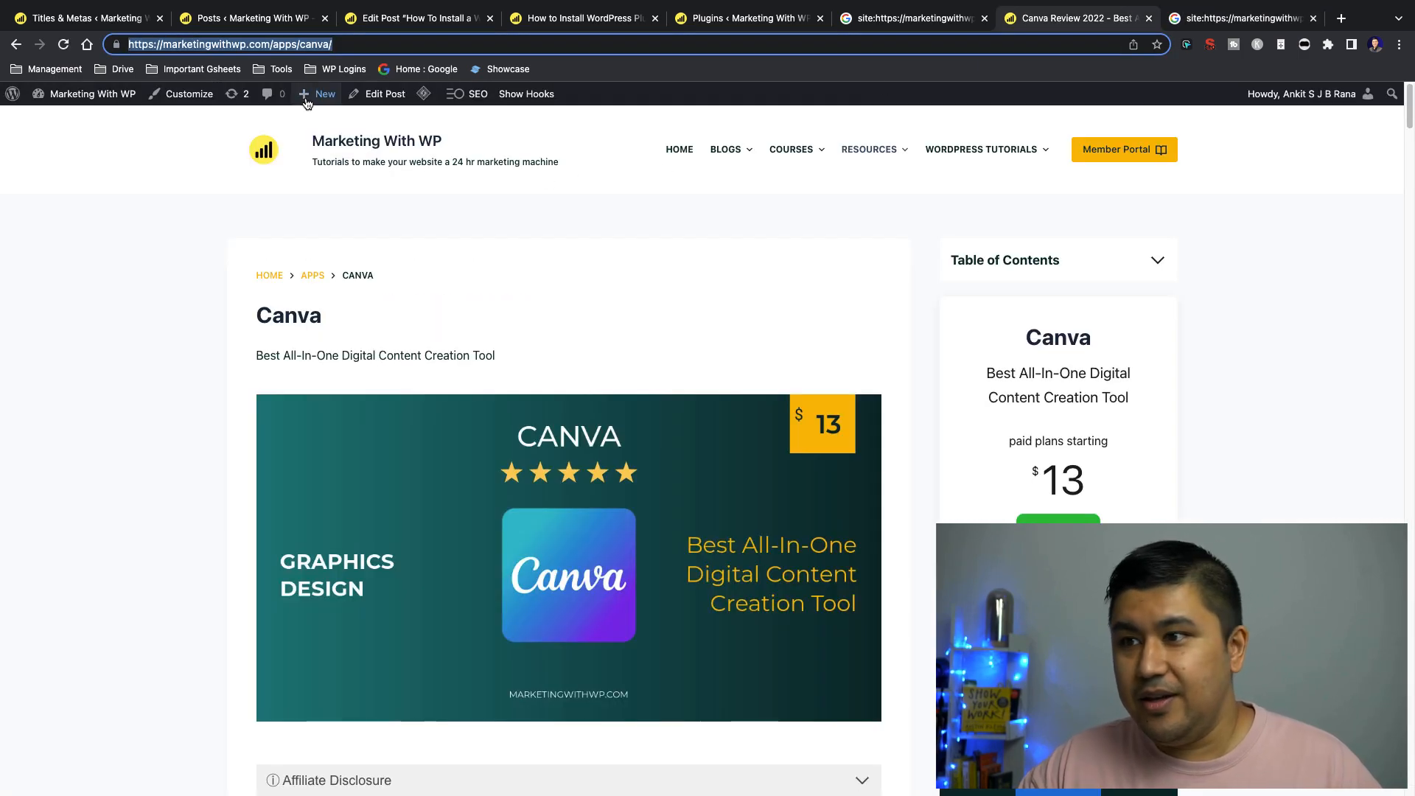
right_click(367, 94)
left_click_drag(1118, 22, 966, 24)
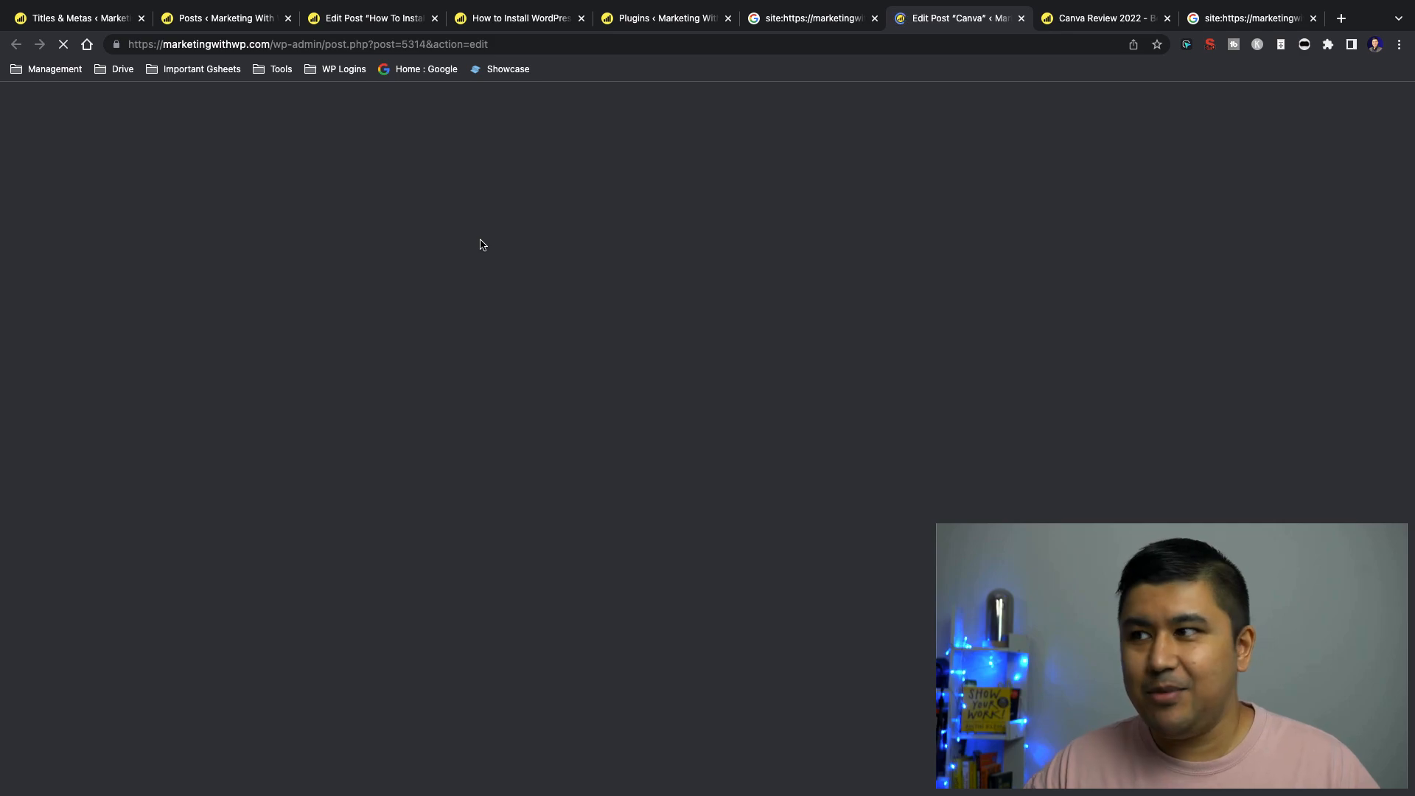
Review the live Canva page, including its title, tagline, body content, FAQs and table of contents
left_click(1073, 20)
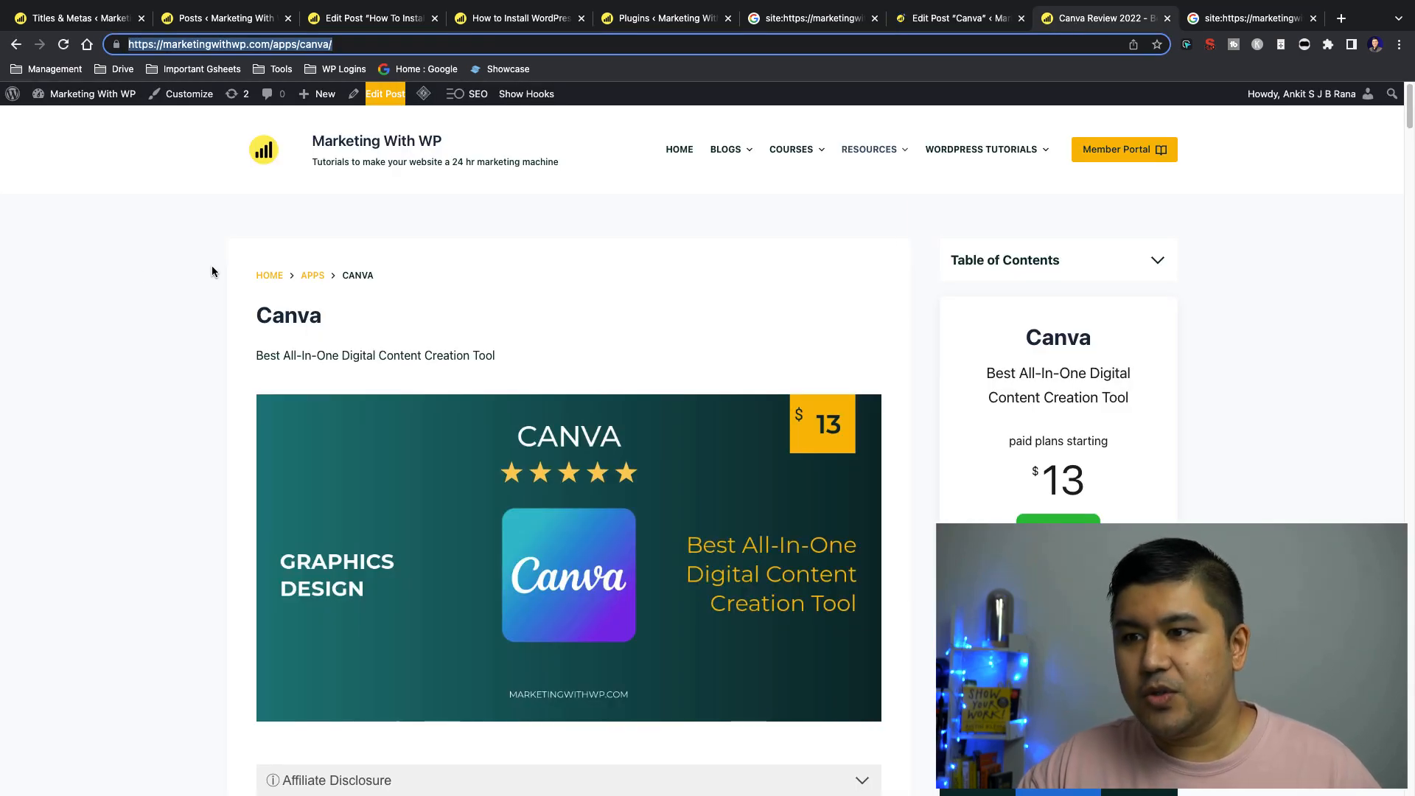
left_click_drag(245, 311, 318, 312)
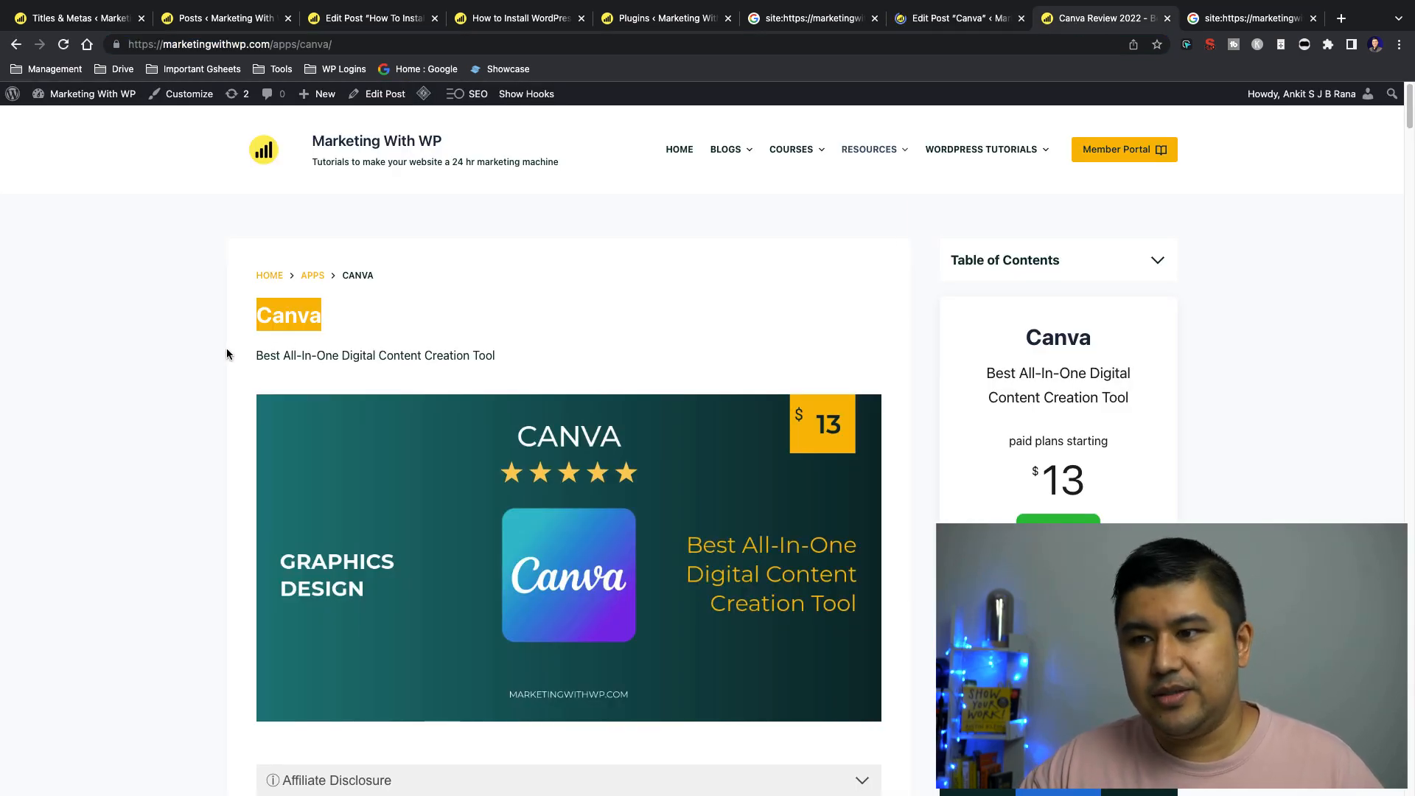
left_click_drag(227, 354, 741, 352)
triple_click(537, 354)
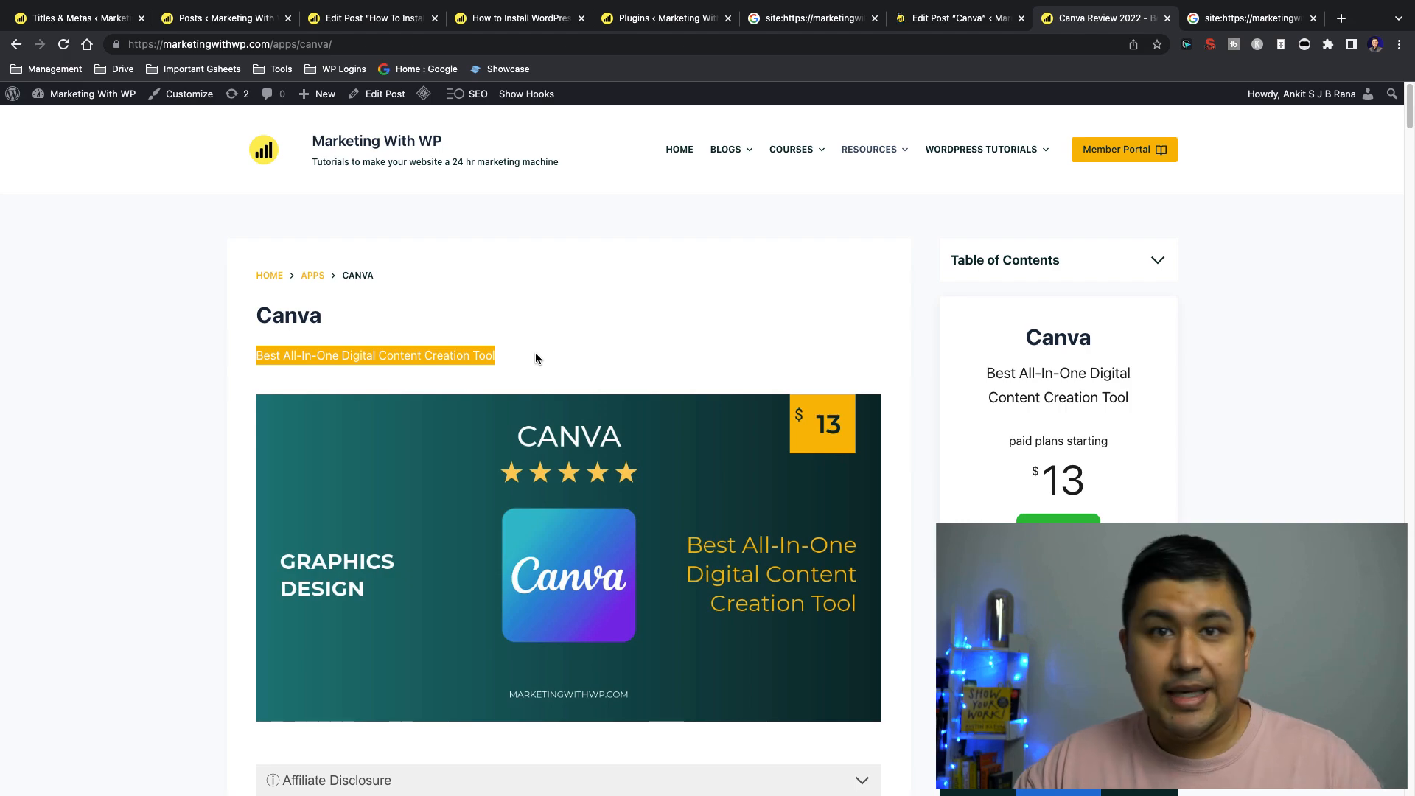
left_click_drag(536, 357, 243, 357)
left_click(245, 354)
scroll(221, 383, "down", 8)
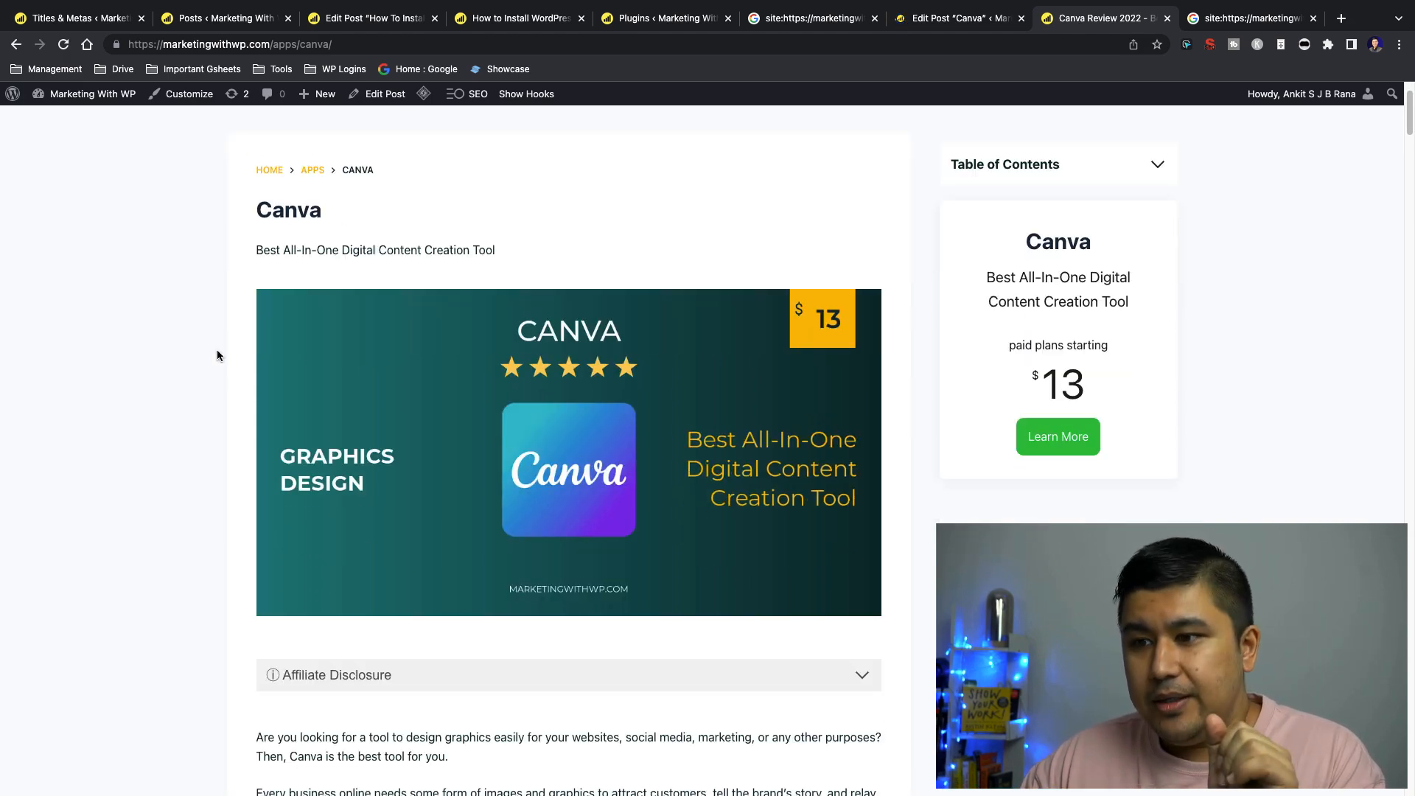
scroll(213, 413, "down", 20)
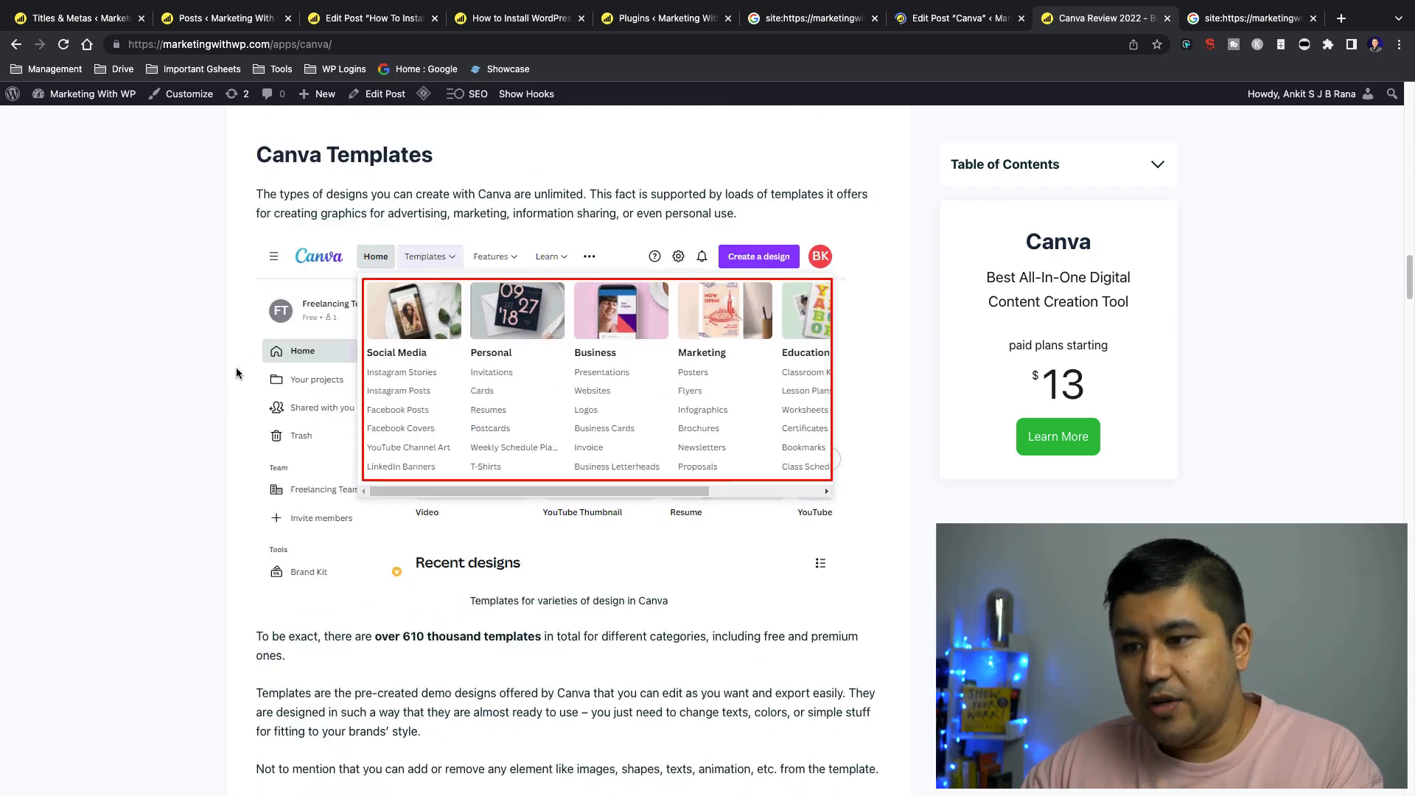
scroll(235, 373, "down", 20)
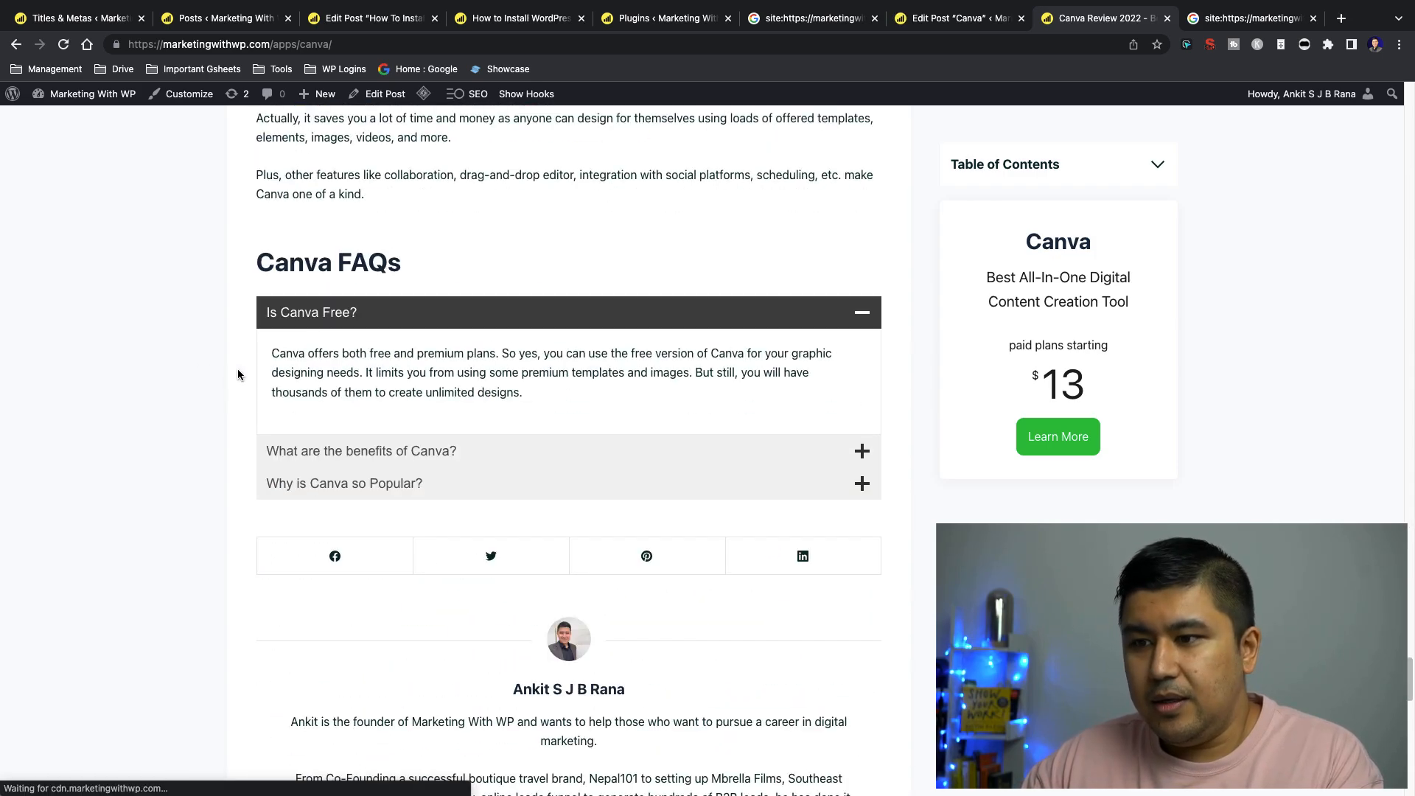
scroll(241, 376, "up", 4)
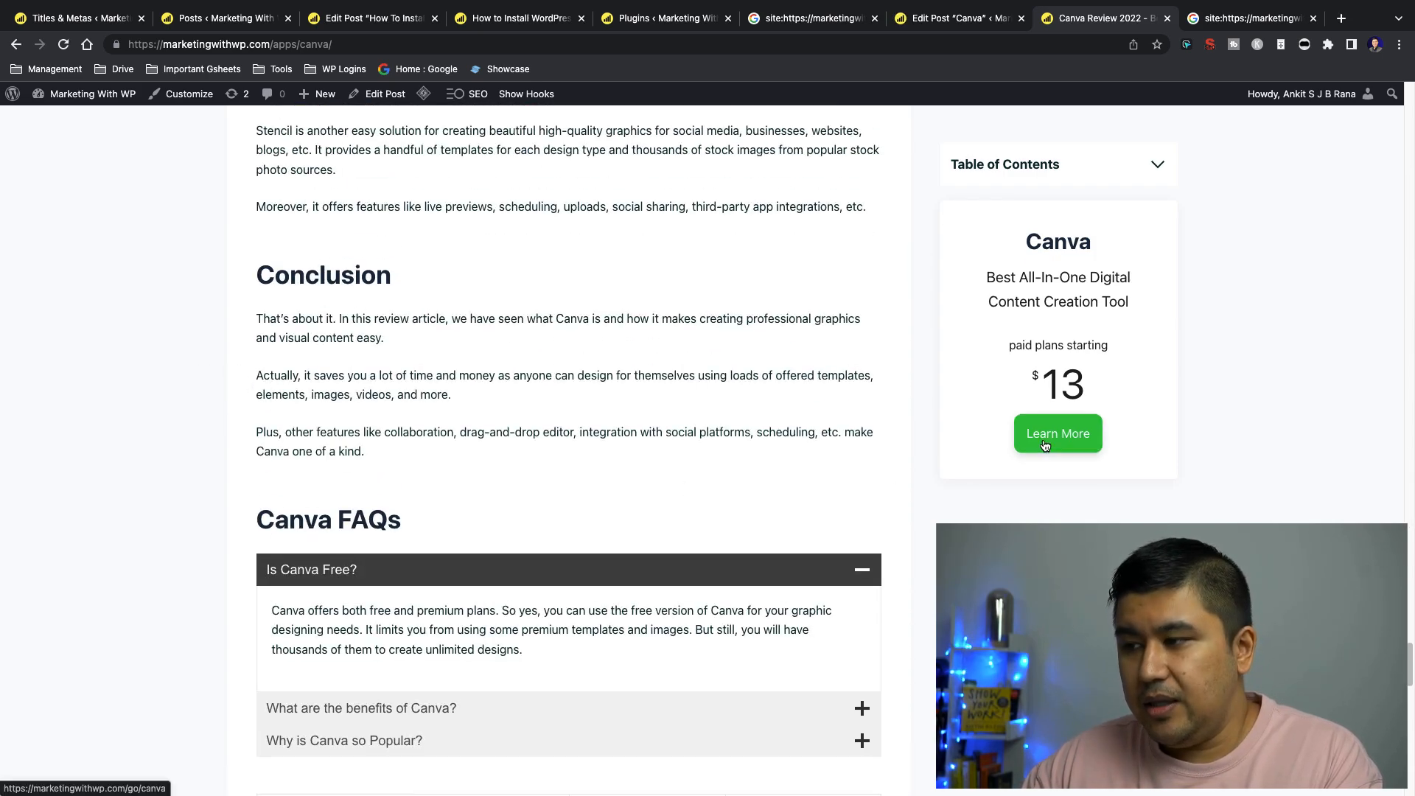
left_click(1159, 164)
left_click(1159, 163)
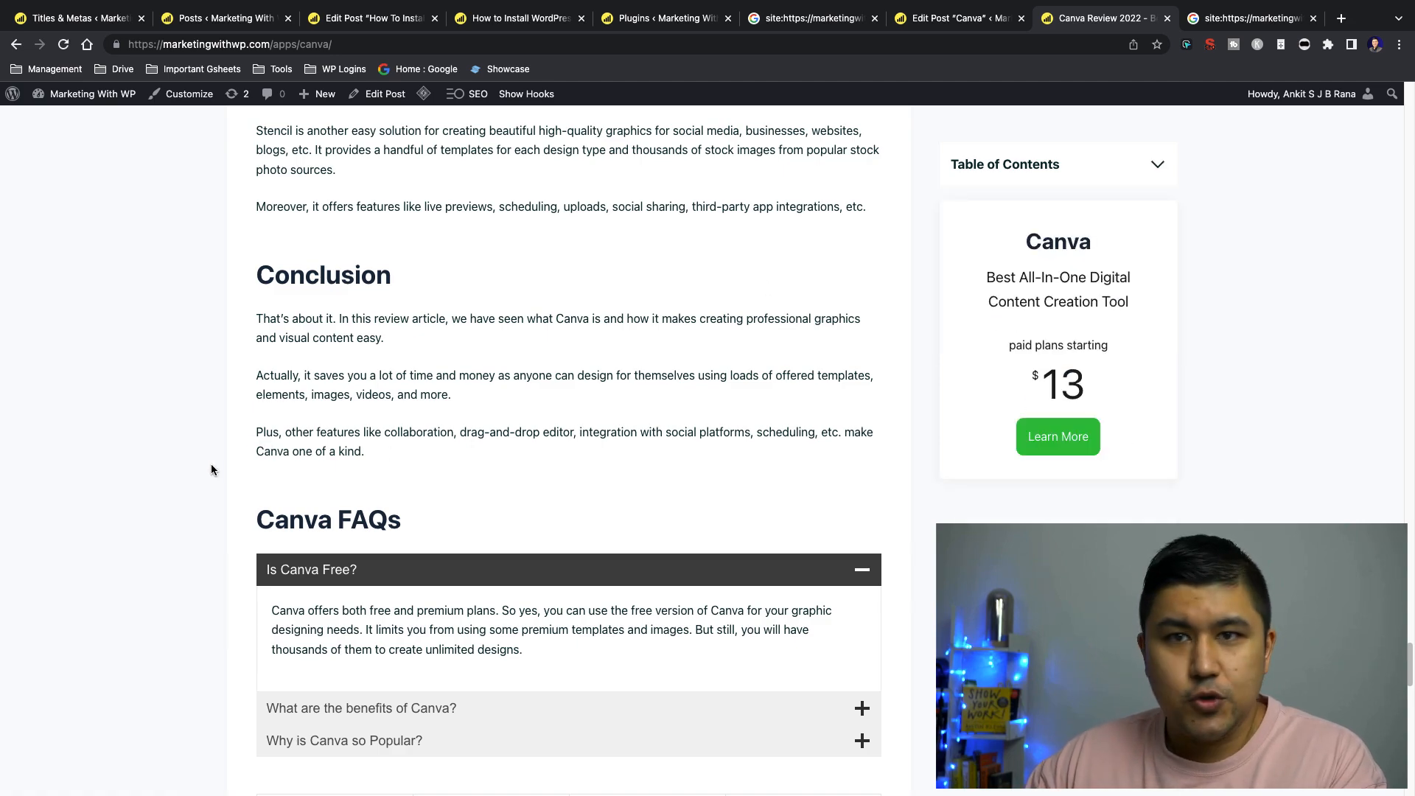
Return to the Canva post editor and check the title and meta description in its SEO settings
scroll(211, 468, "up", 10)
left_click(914, 21)
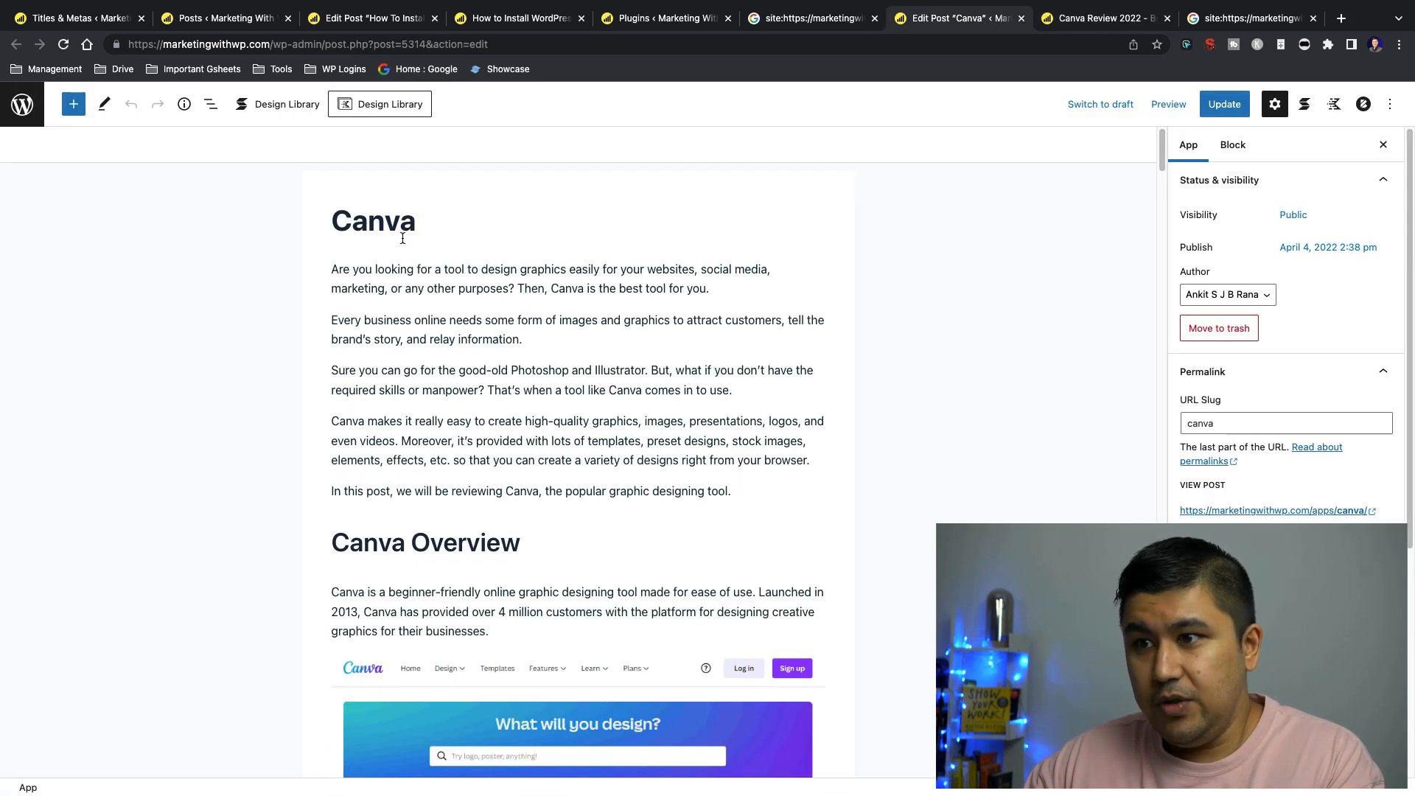
left_click_drag(1162, 141, 1162, 730)
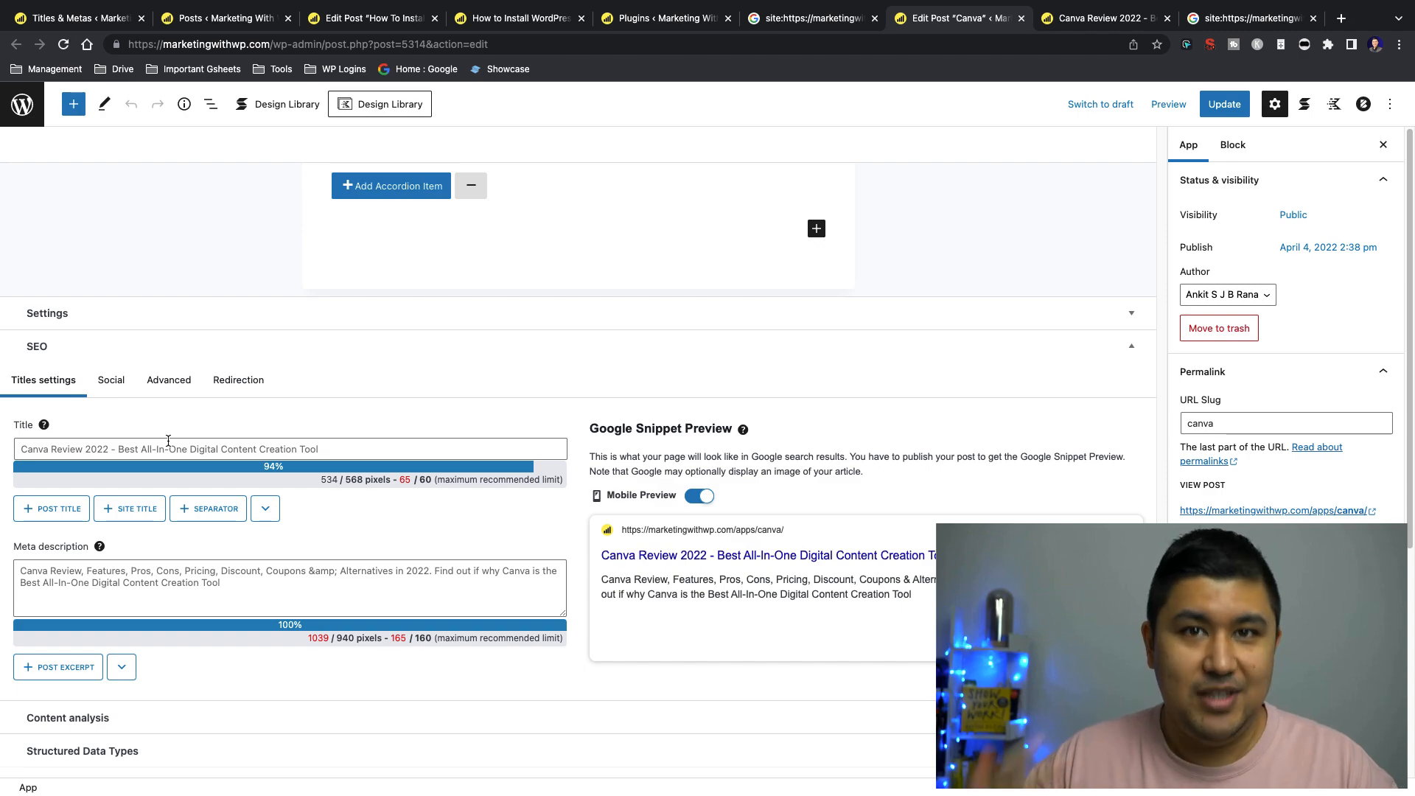
Find "apps" on the Titles & Metas page and review the Apps title and meta description templates
left_click(77, 18)
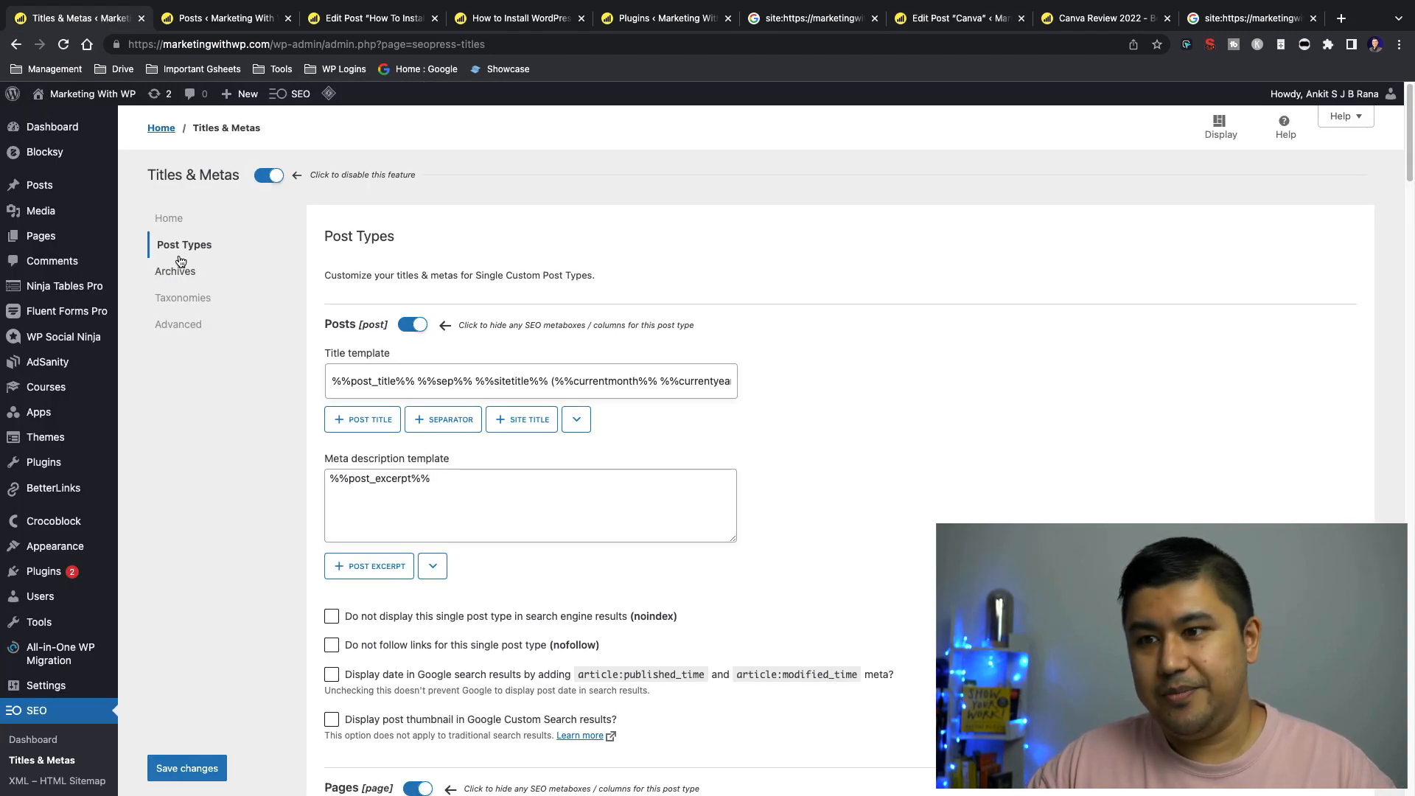
key("super+f")
type("app")
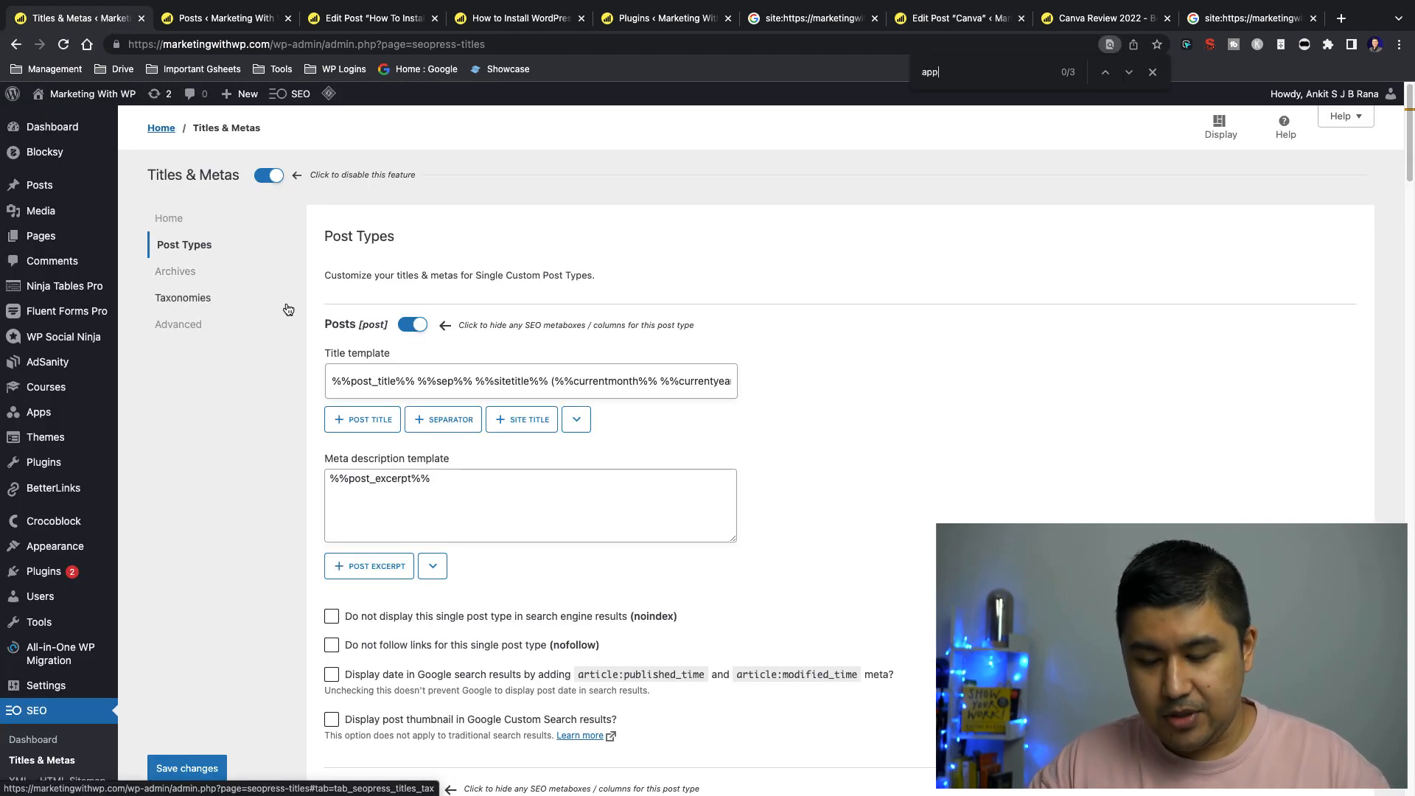
type("s")
key("Return")
key("Return")
key("Return")
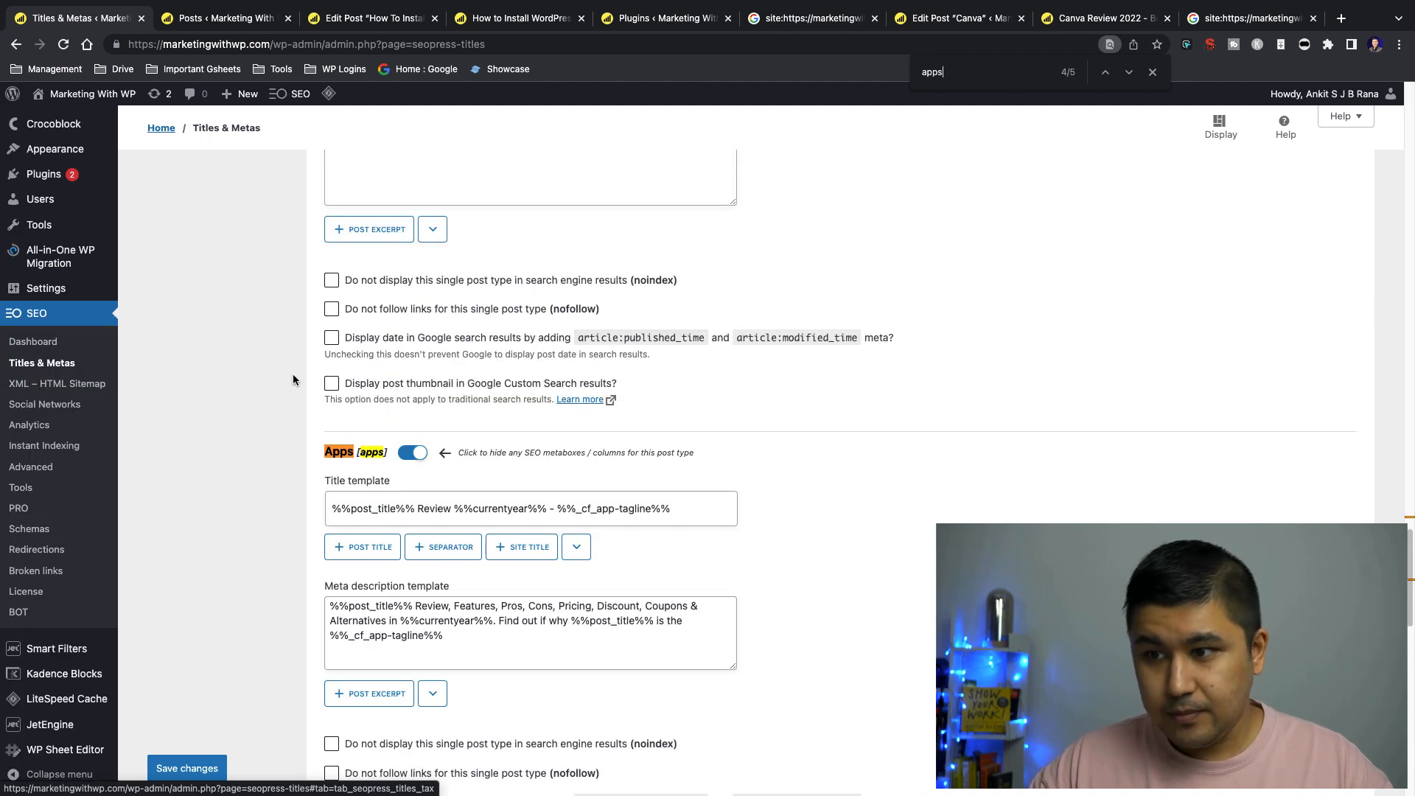
scroll(255, 374, "down", 4)
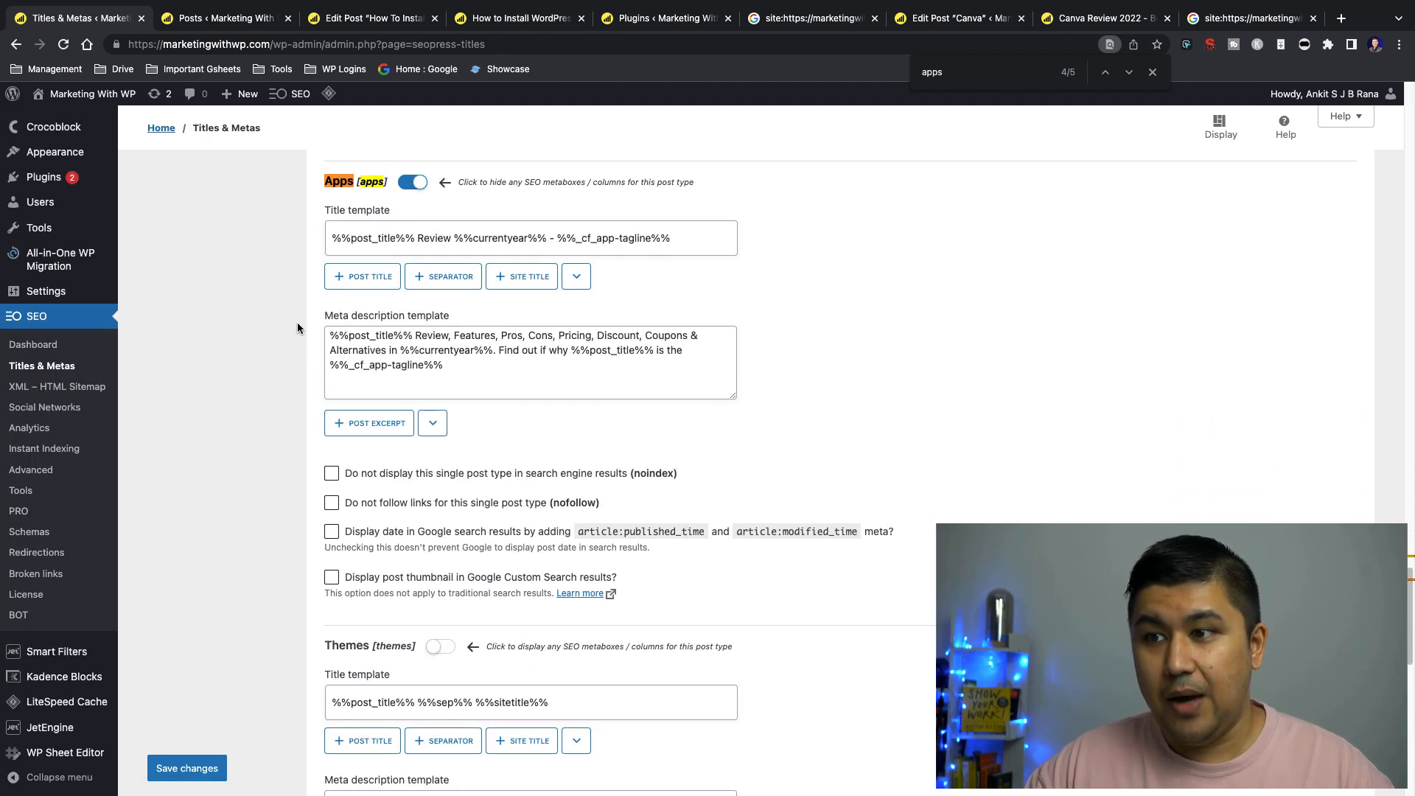
Check the Canva listing's description on Google and expand its questions about Canva's benefits and whether it is free
left_click(1244, 21)
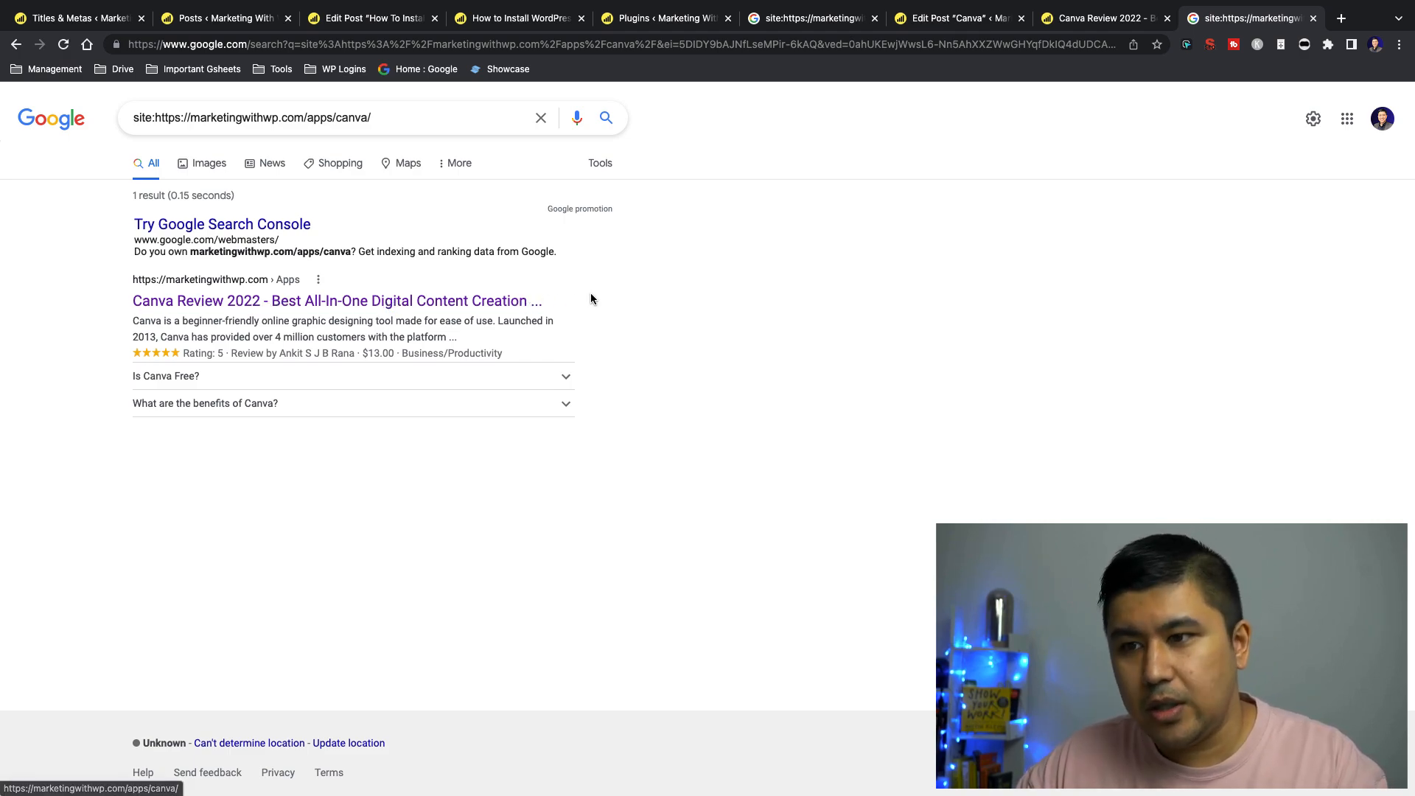
left_click_drag(124, 323, 553, 324)
left_click(295, 404)
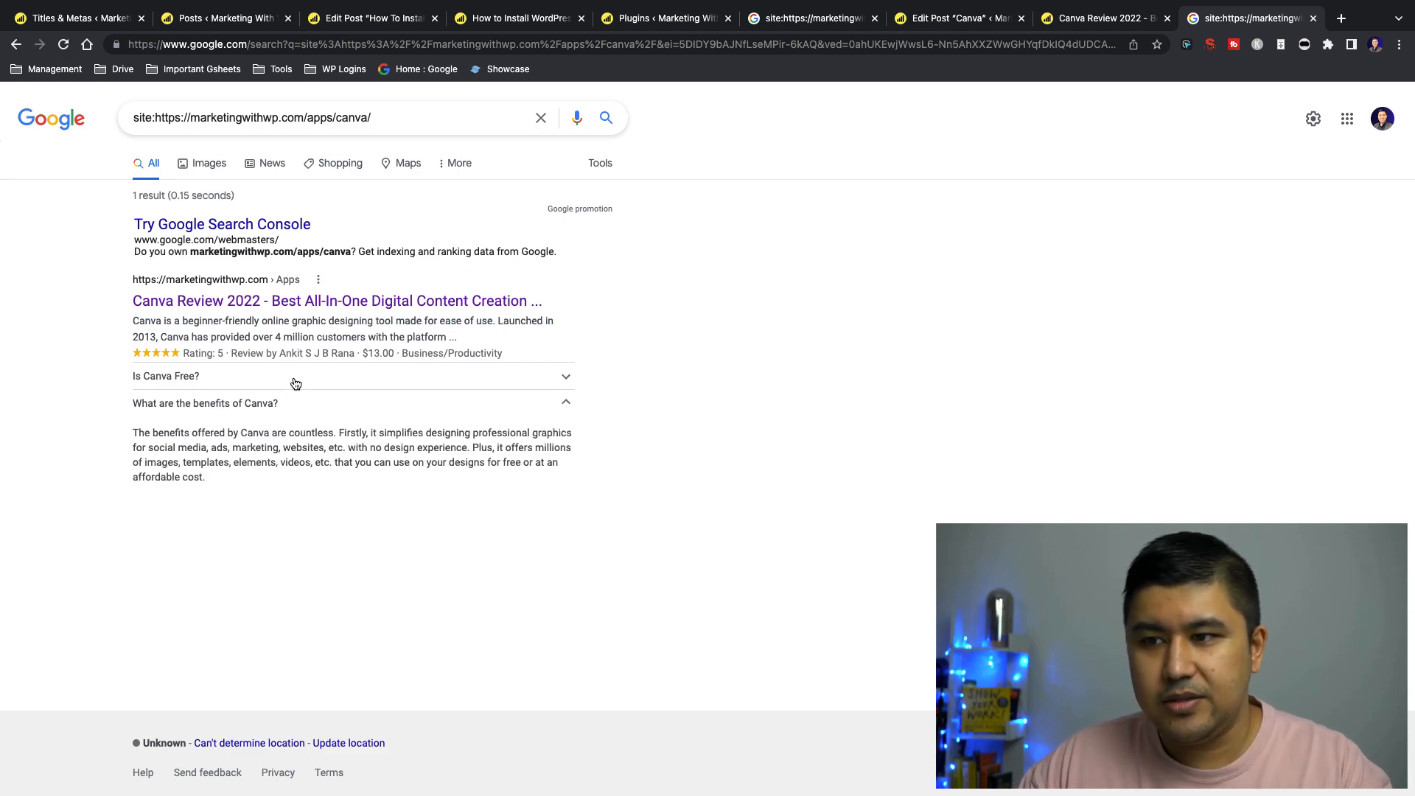
left_click(294, 377)
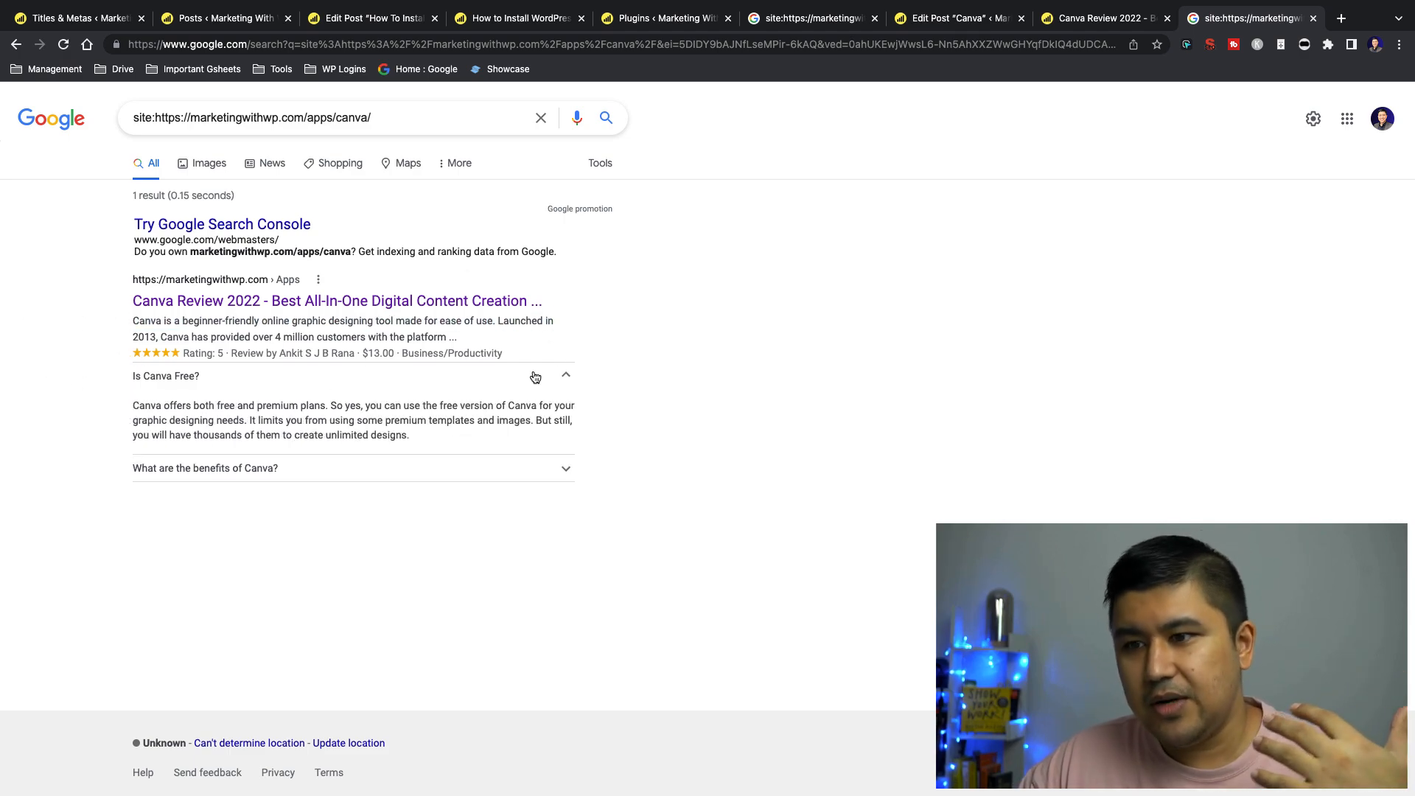
Compare the Apps title template with the word "Canva" in the Google listing and the title in the Canva post
left_click(109, 24)
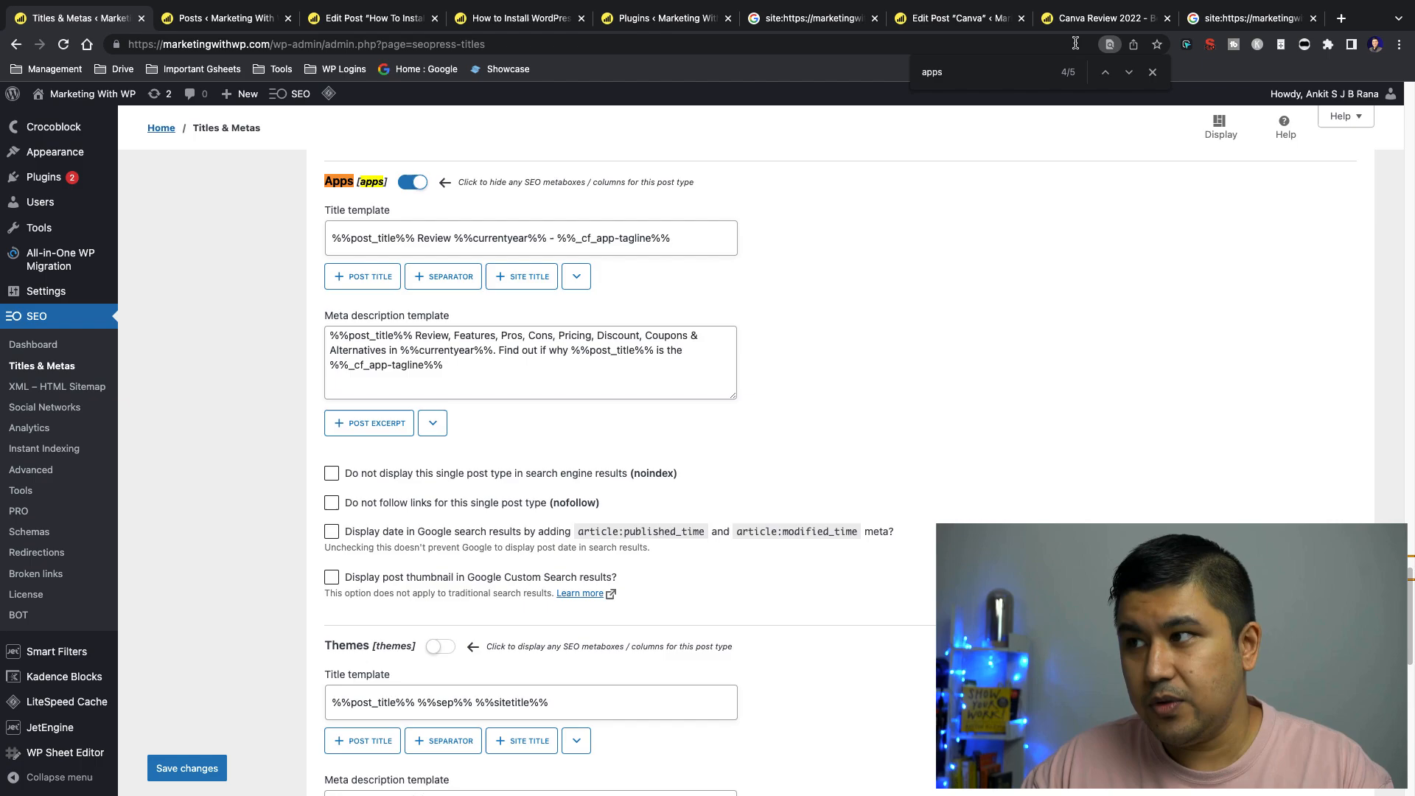
left_click(1225, 22)
left_click_drag(128, 297, 166, 300)
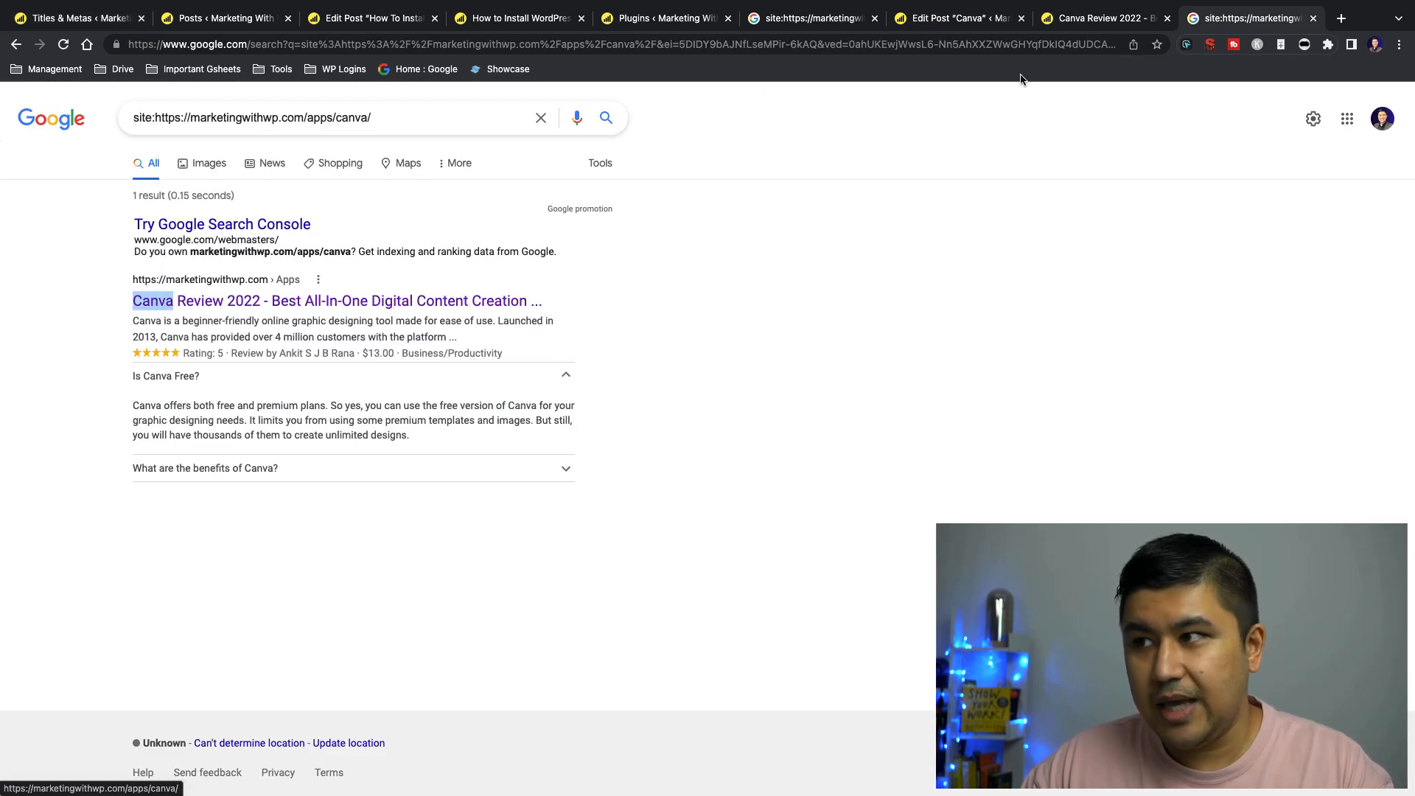
left_click(958, 19)
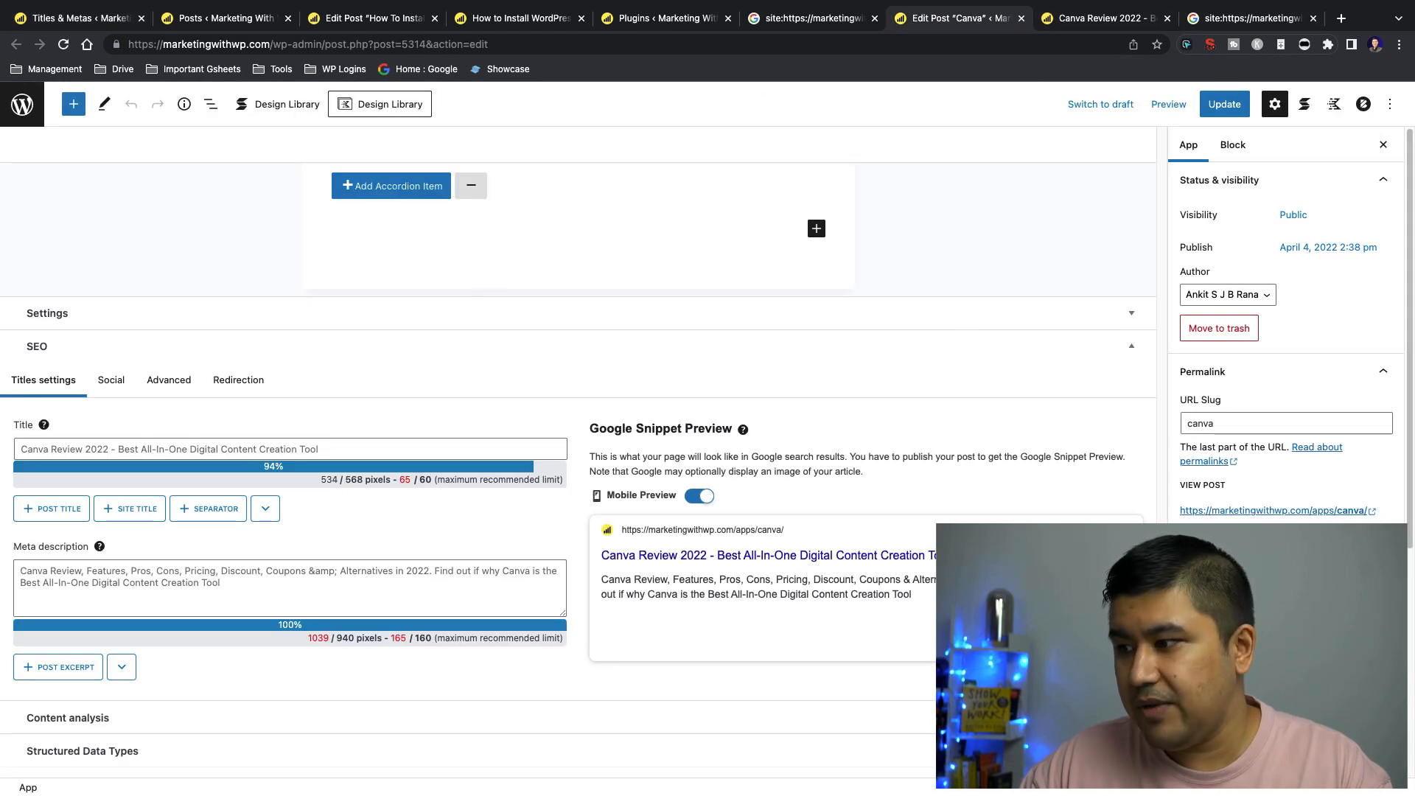
scroll(379, 223, "up", 20)
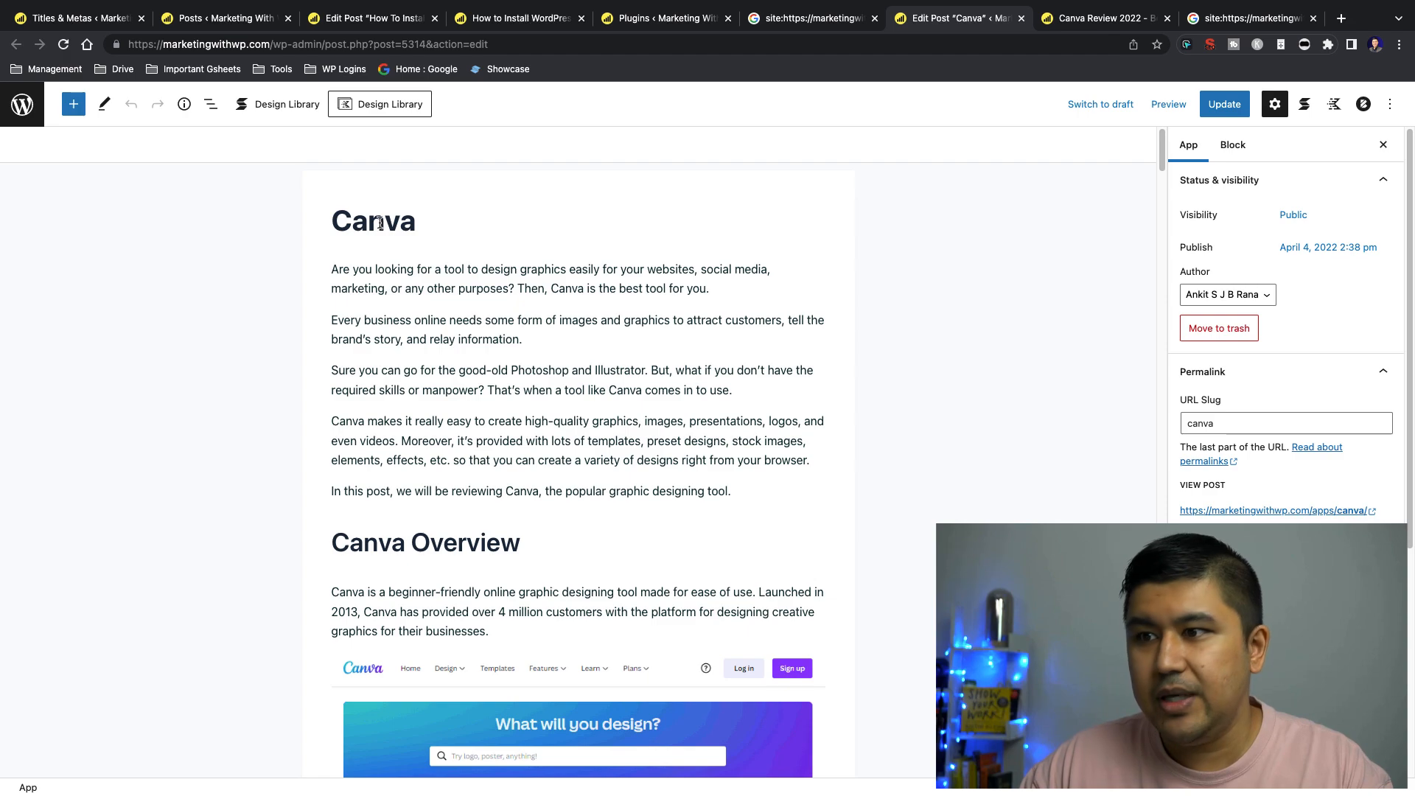
left_click(75, 22)
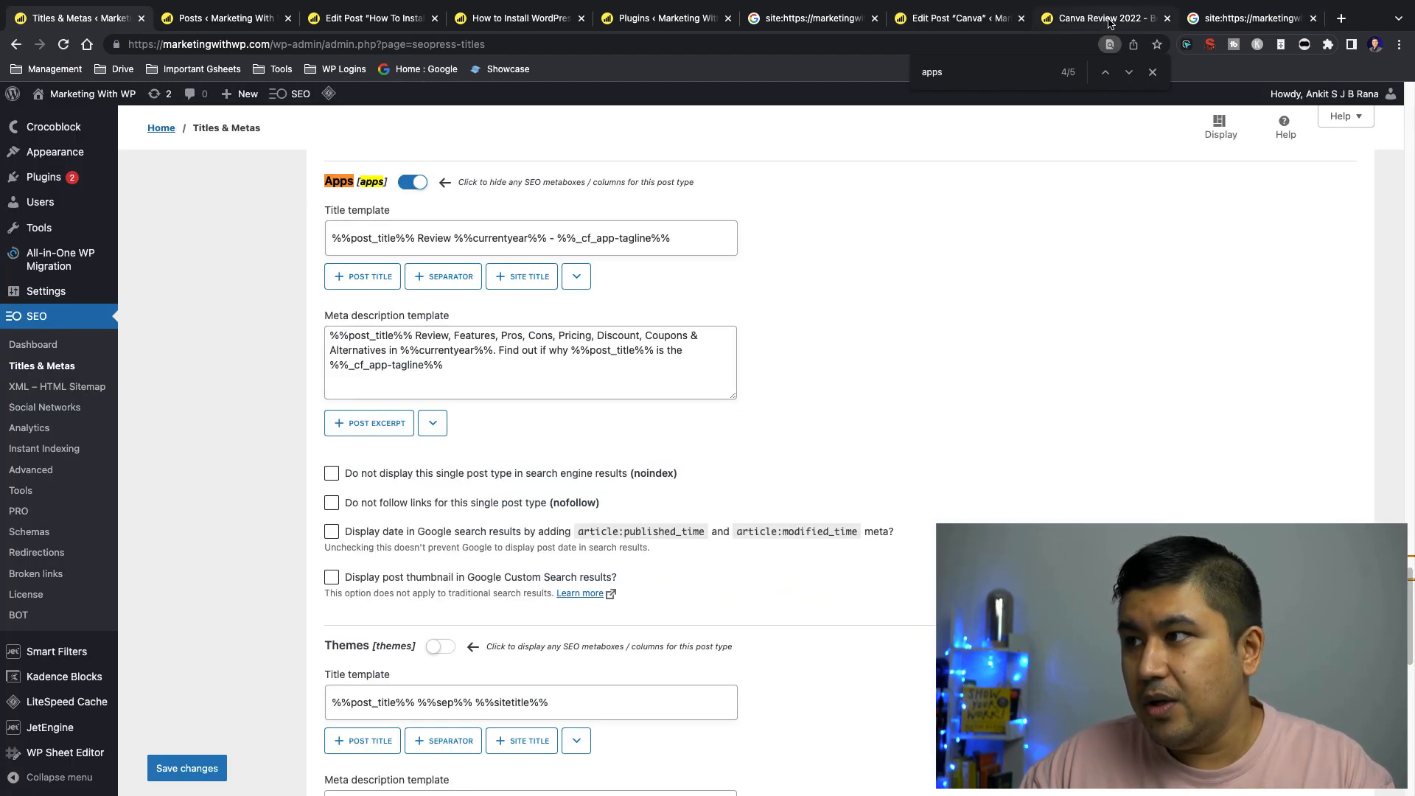
Compare the Canva listing's title on Google with the Apps title template on the Titles & Metas page
left_click(1251, 18)
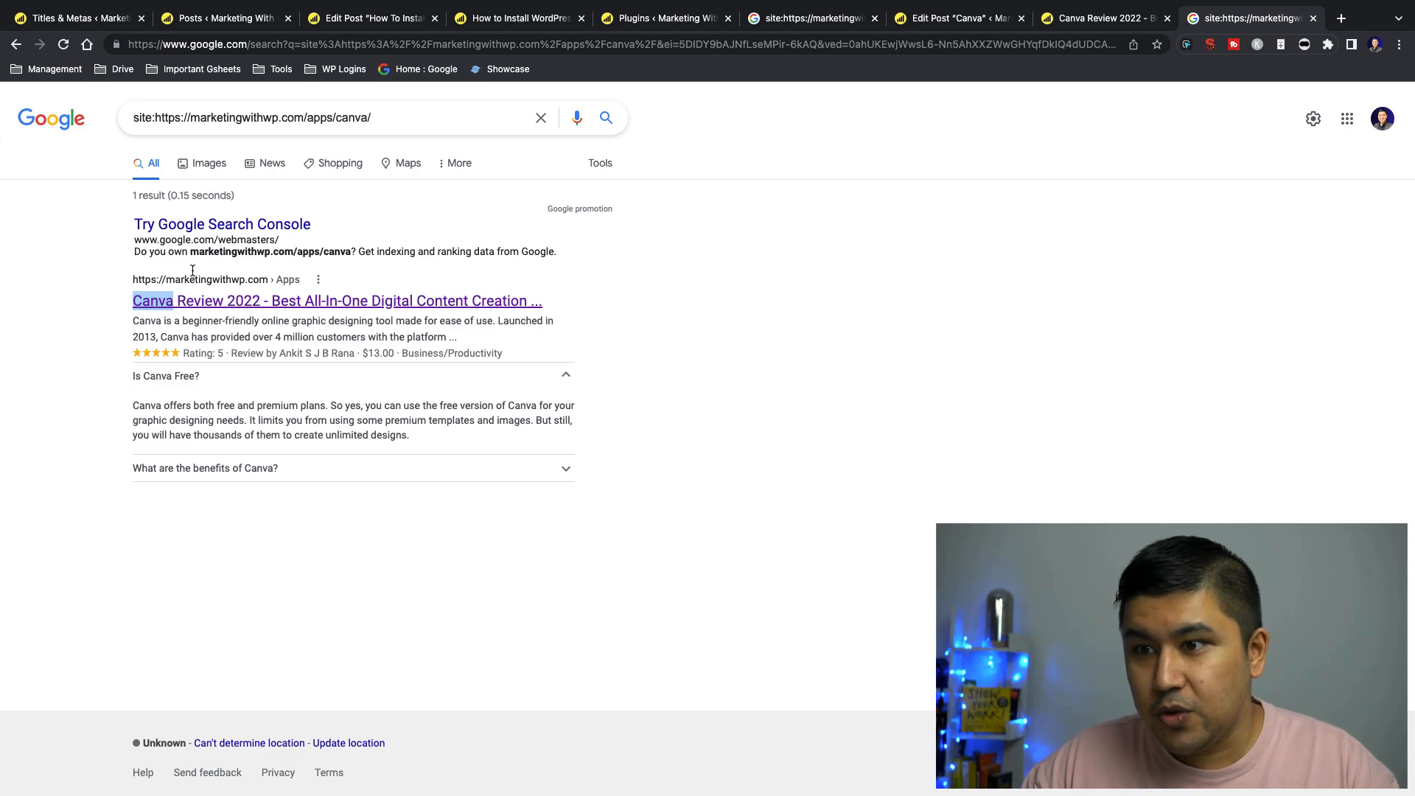
left_click(97, 22)
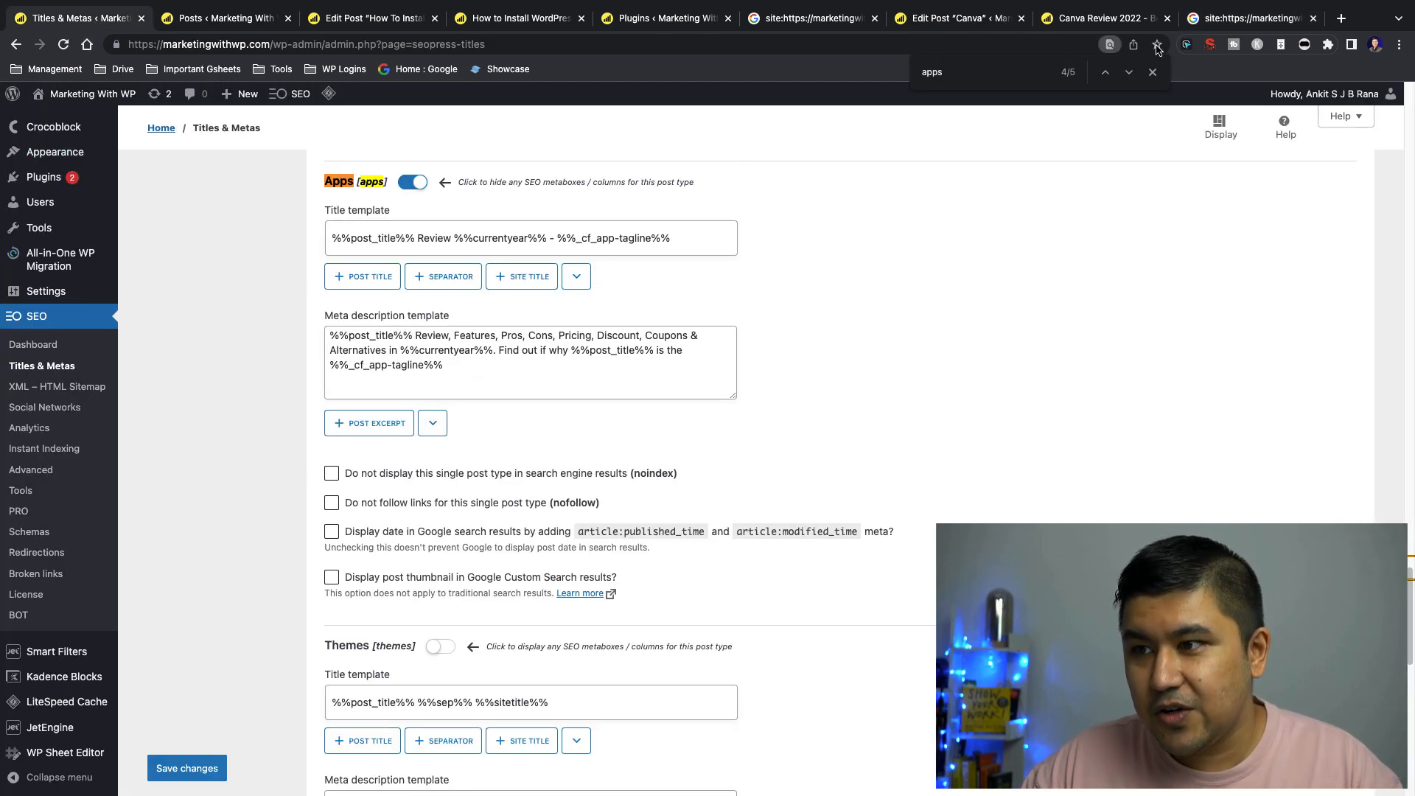
left_click(1229, 22)
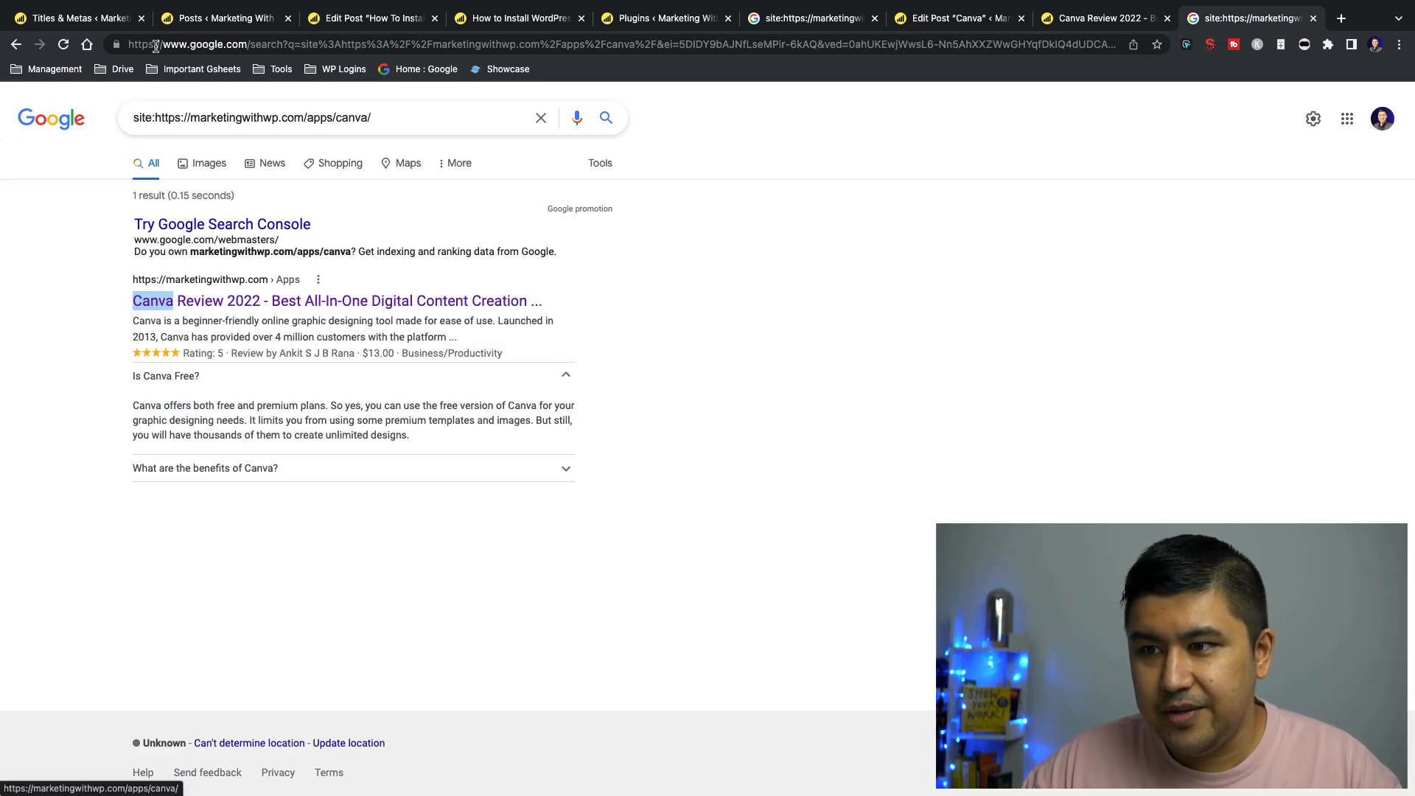
left_click(119, 28)
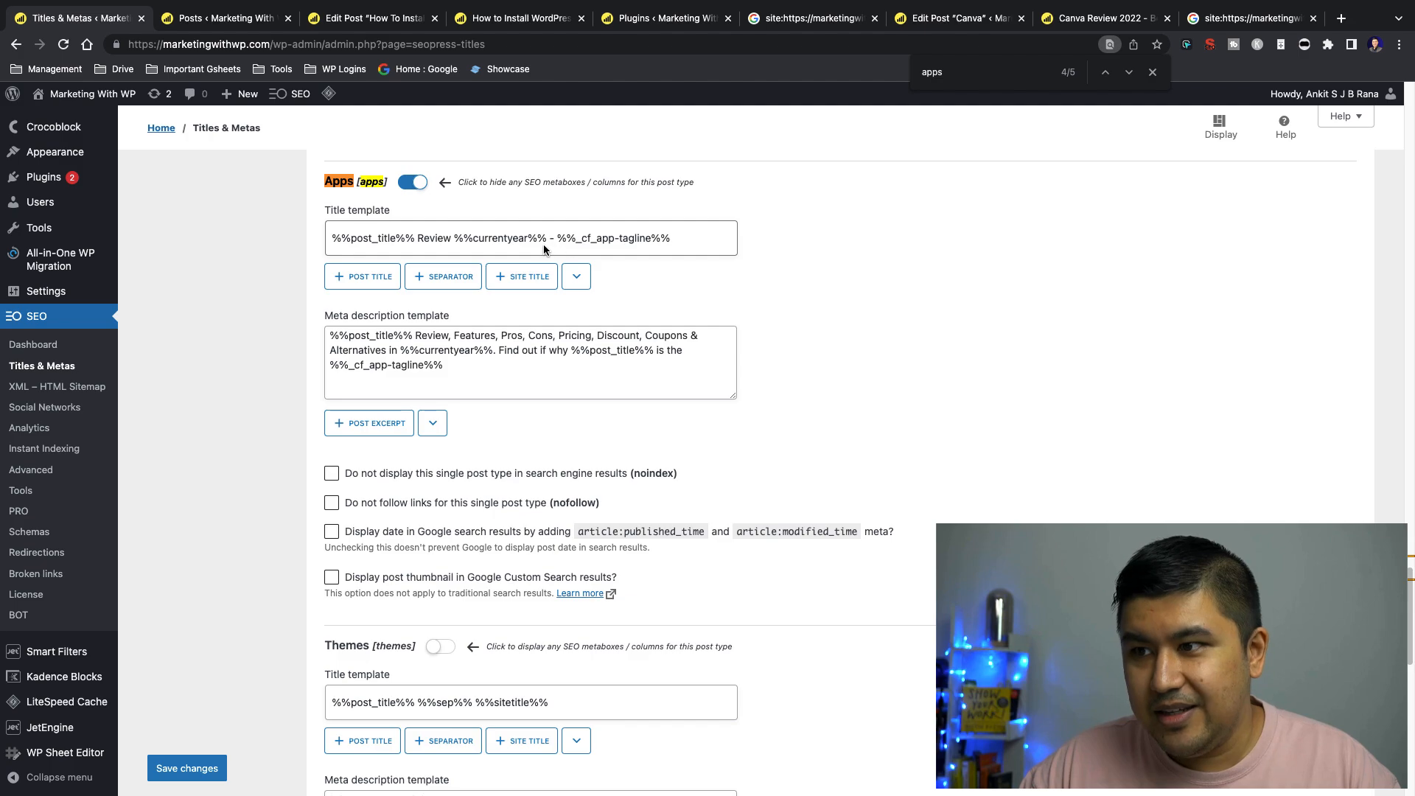
Highlight the %%_cf_app-tagline%% variable in the Apps title template and examine its custom-field prefix
left_click_drag(557, 238, 688, 237)
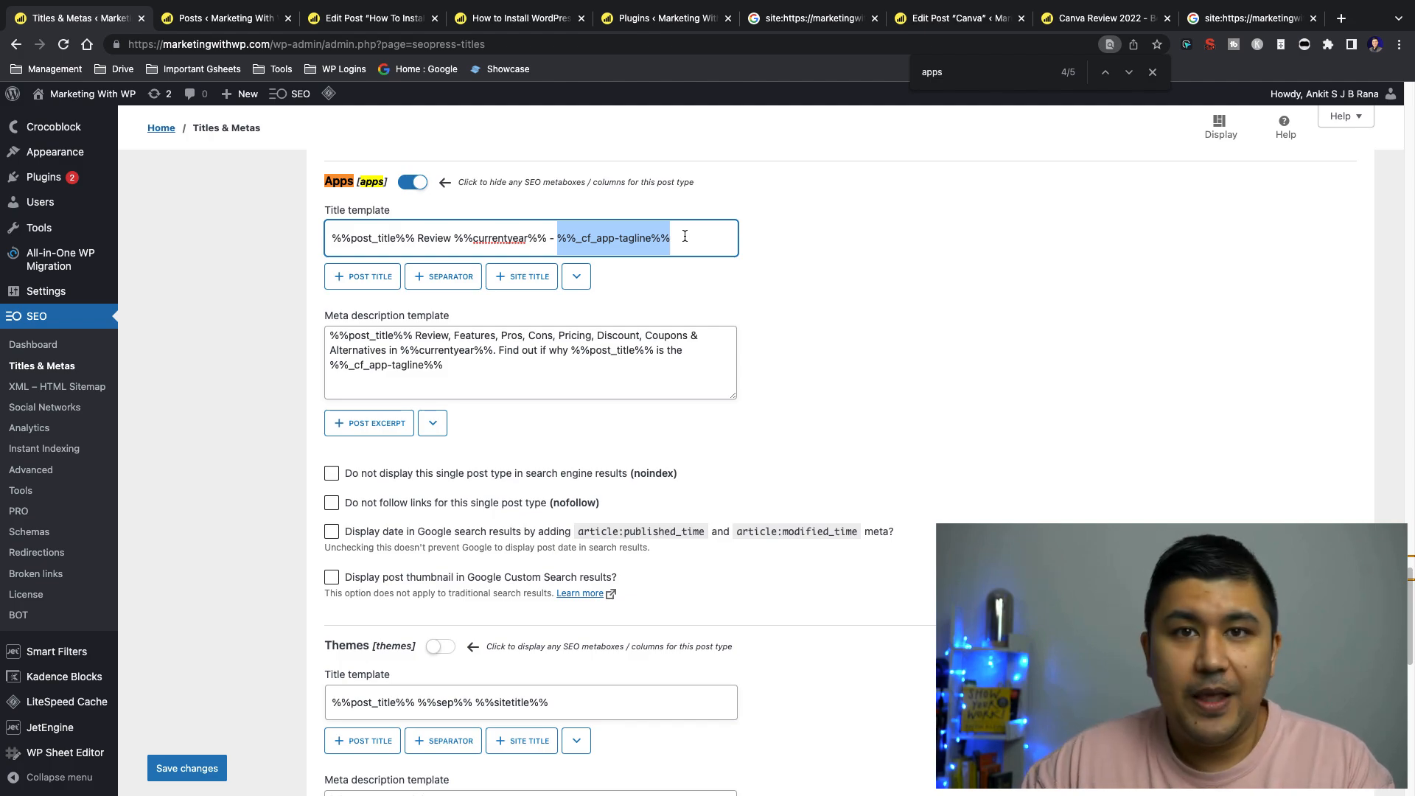
left_click(678, 240)
left_click_drag(558, 239, 589, 238)
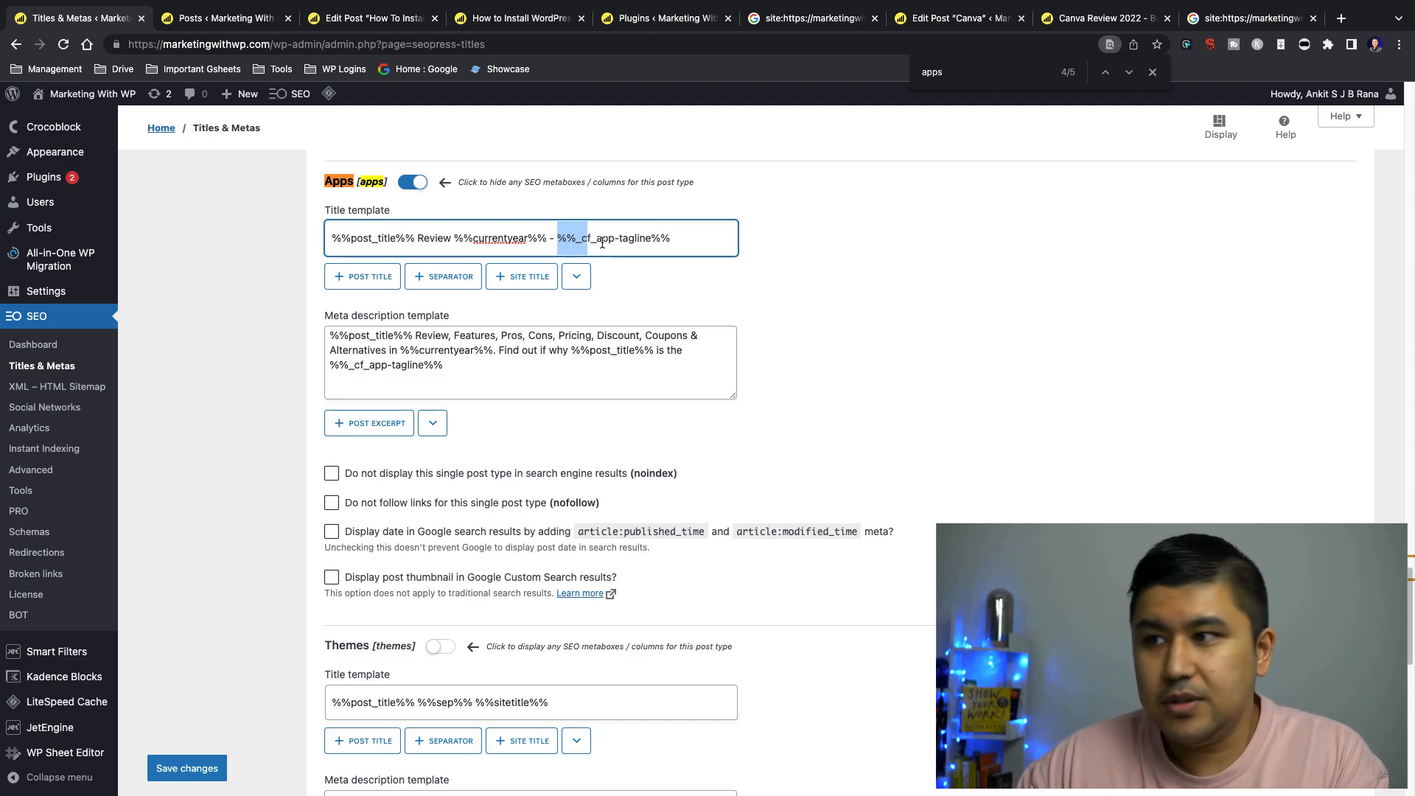
left_click(676, 237)
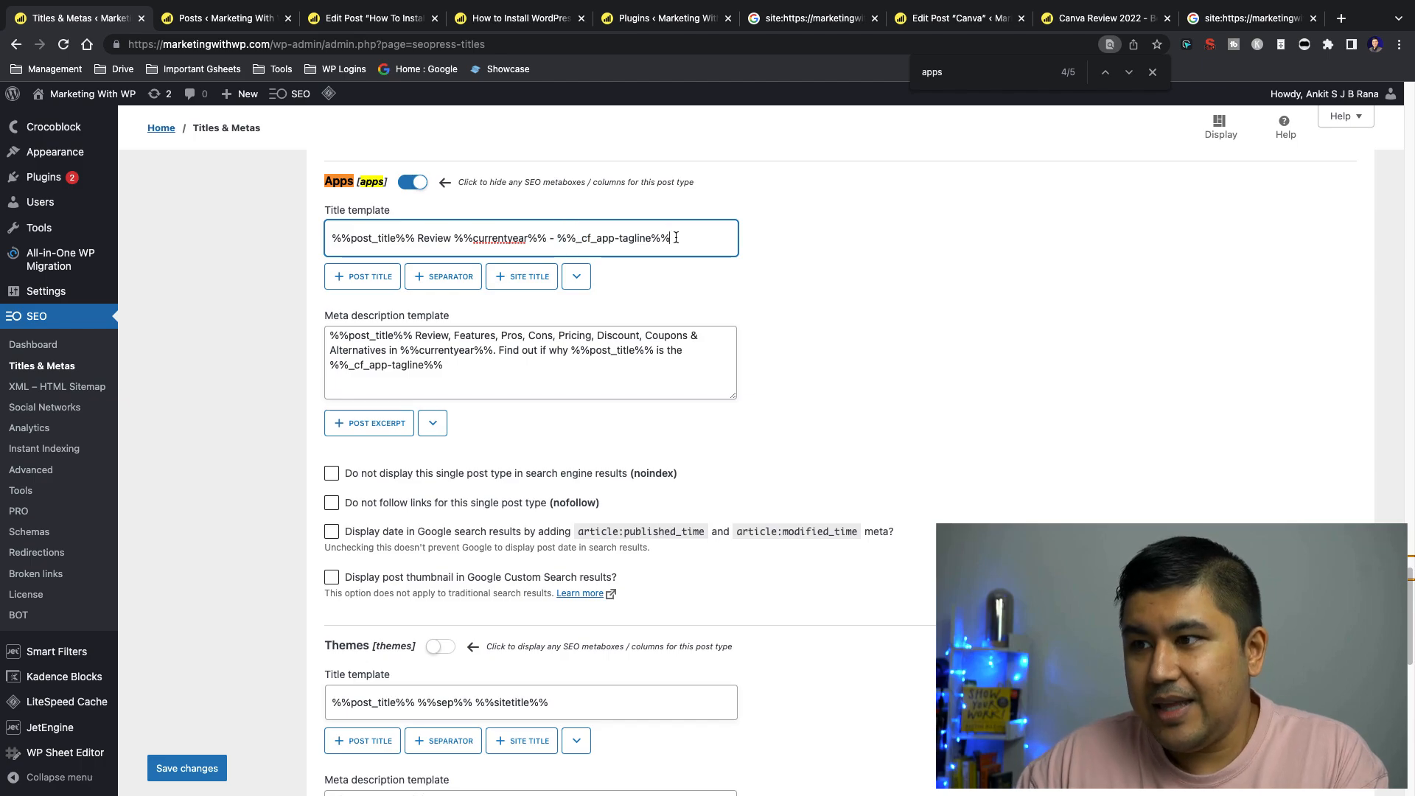
Expand the Settings box below the Canva post content and examine the Tagline custom field and its app-tagline name
left_click(921, 22)
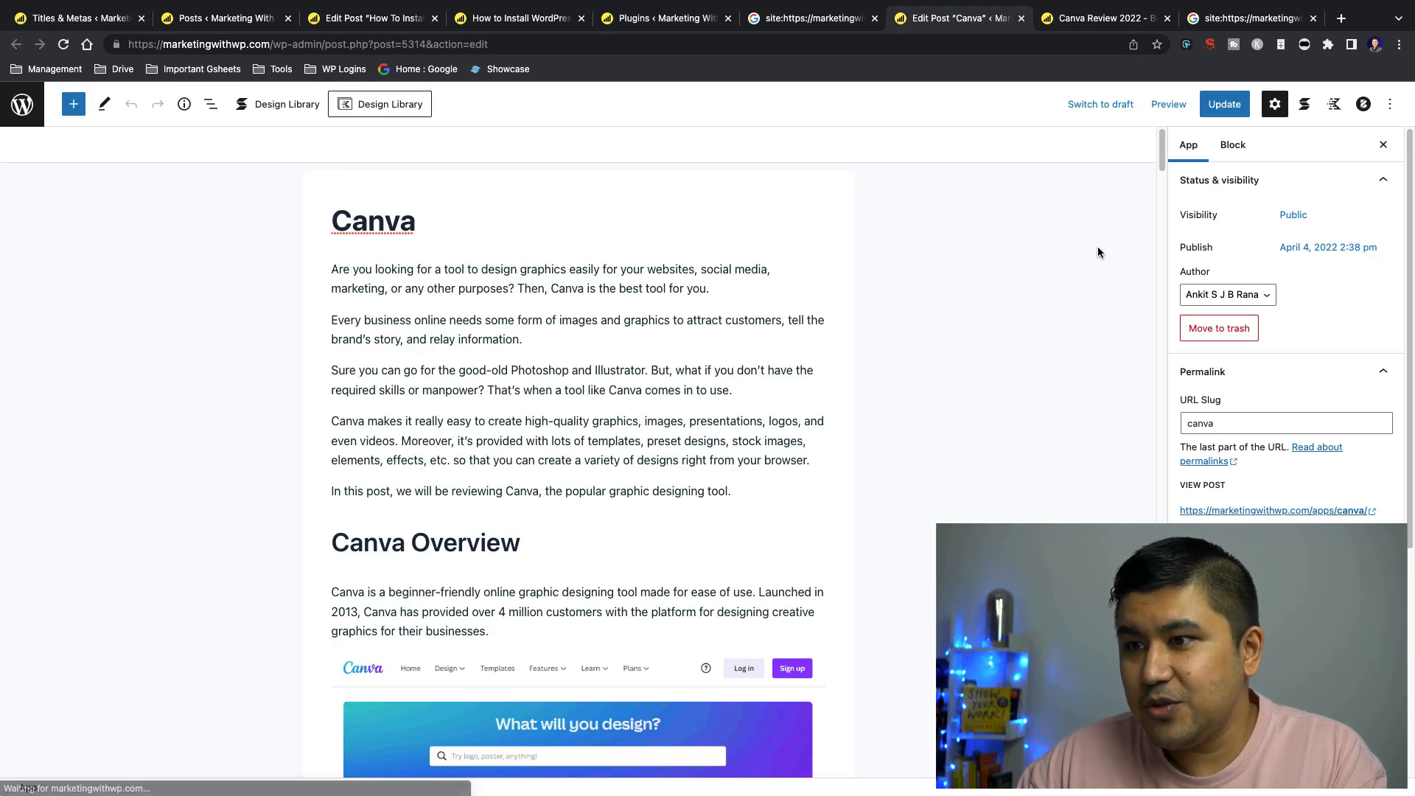
left_click_drag(1161, 146, 1149, 795)
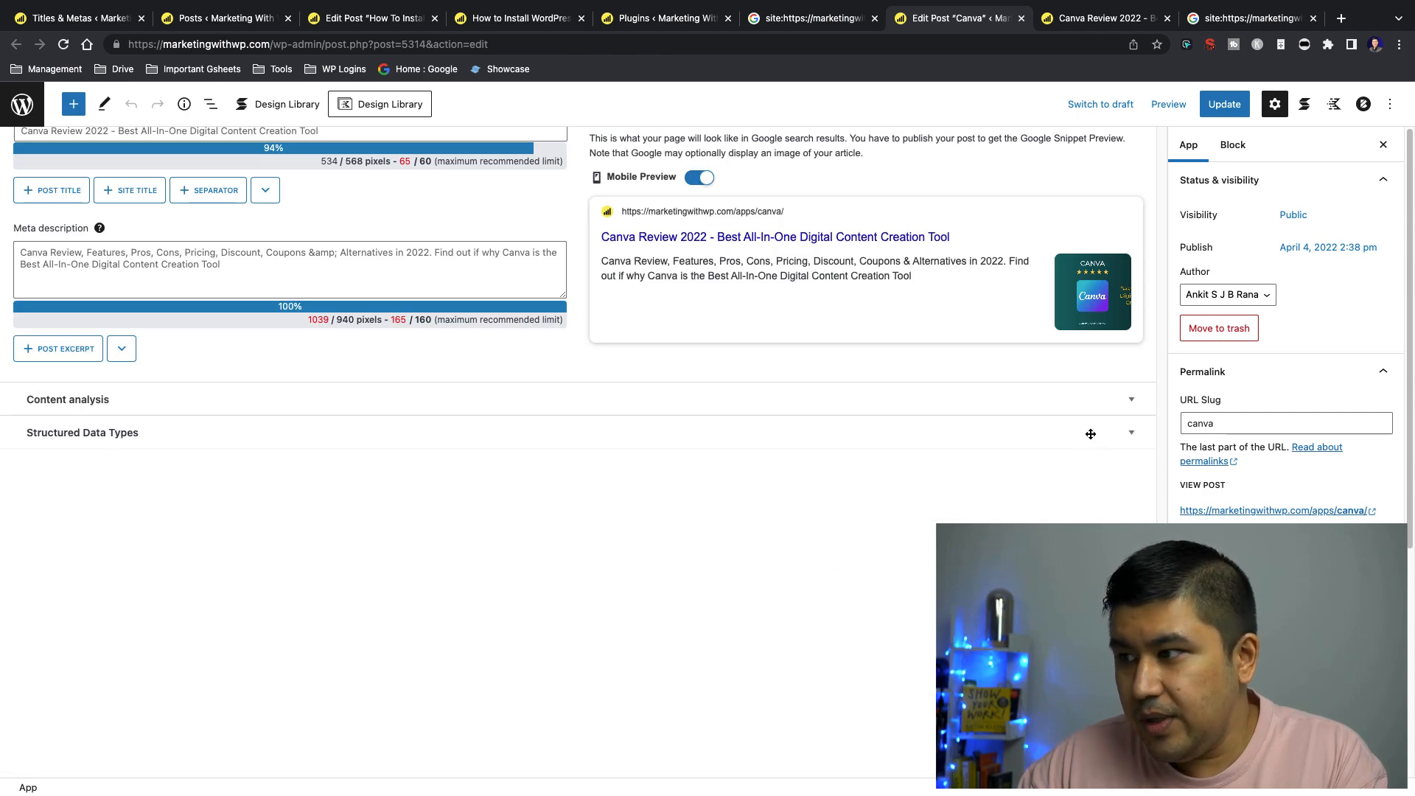
scroll(1090, 440, "up", 8)
scroll(1091, 495, "down", 1)
left_click(1131, 566)
scroll(730, 352, "down", 4)
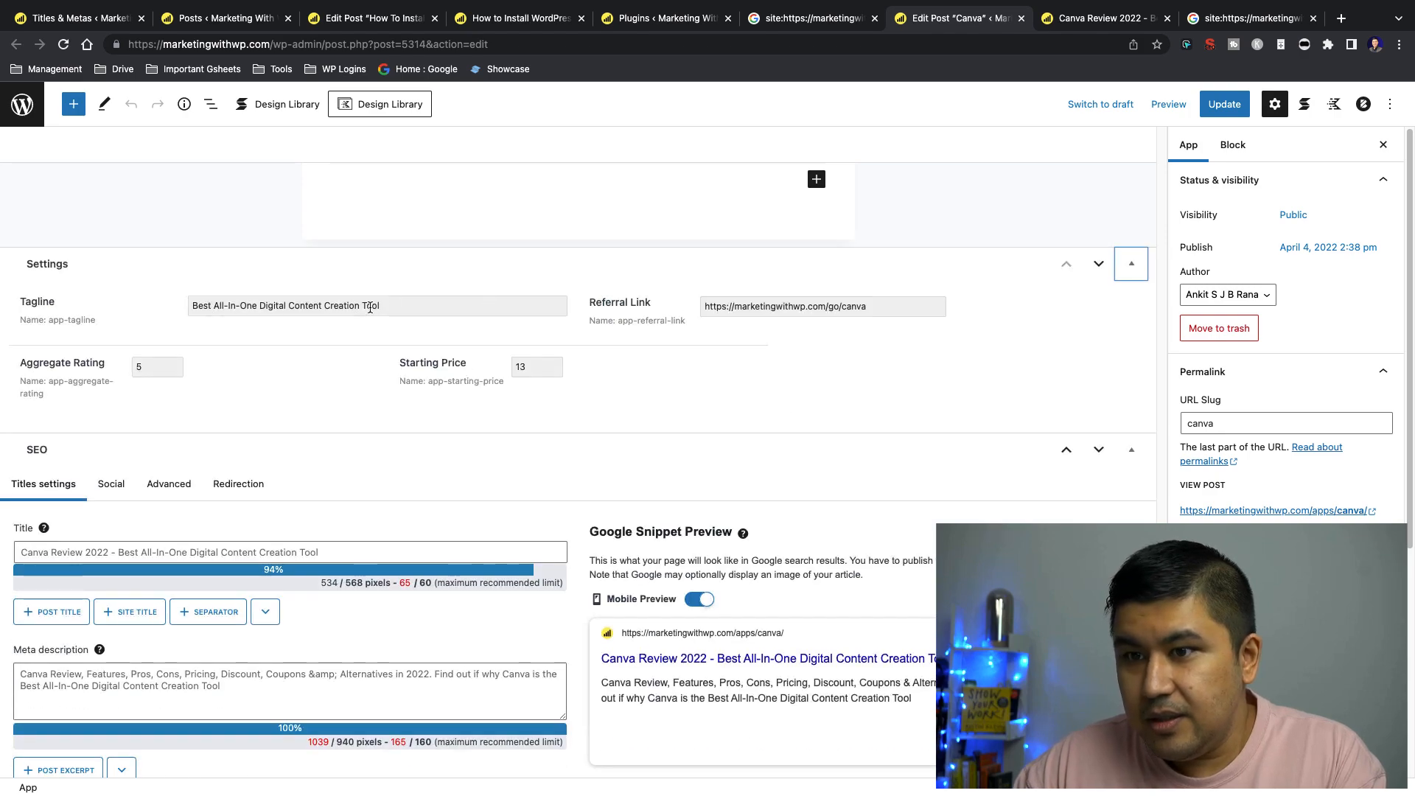
left_click_drag(193, 306, 411, 305)
left_click_drag(49, 321, 98, 325)
left_click(107, 323)
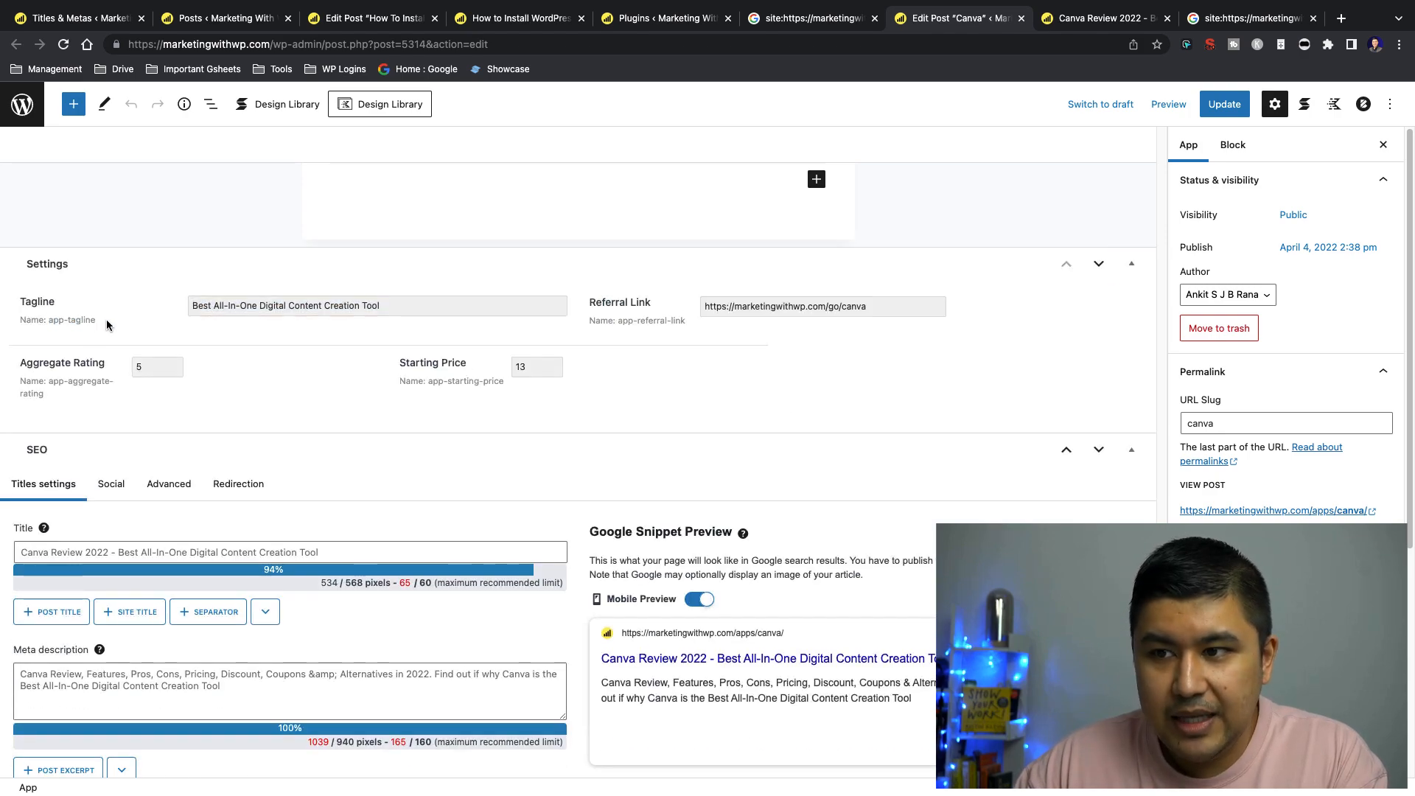
triple_click(424, 304)
Compare the tagline variable in the Apps title template with the Canva title shown on Google
key("super+1")
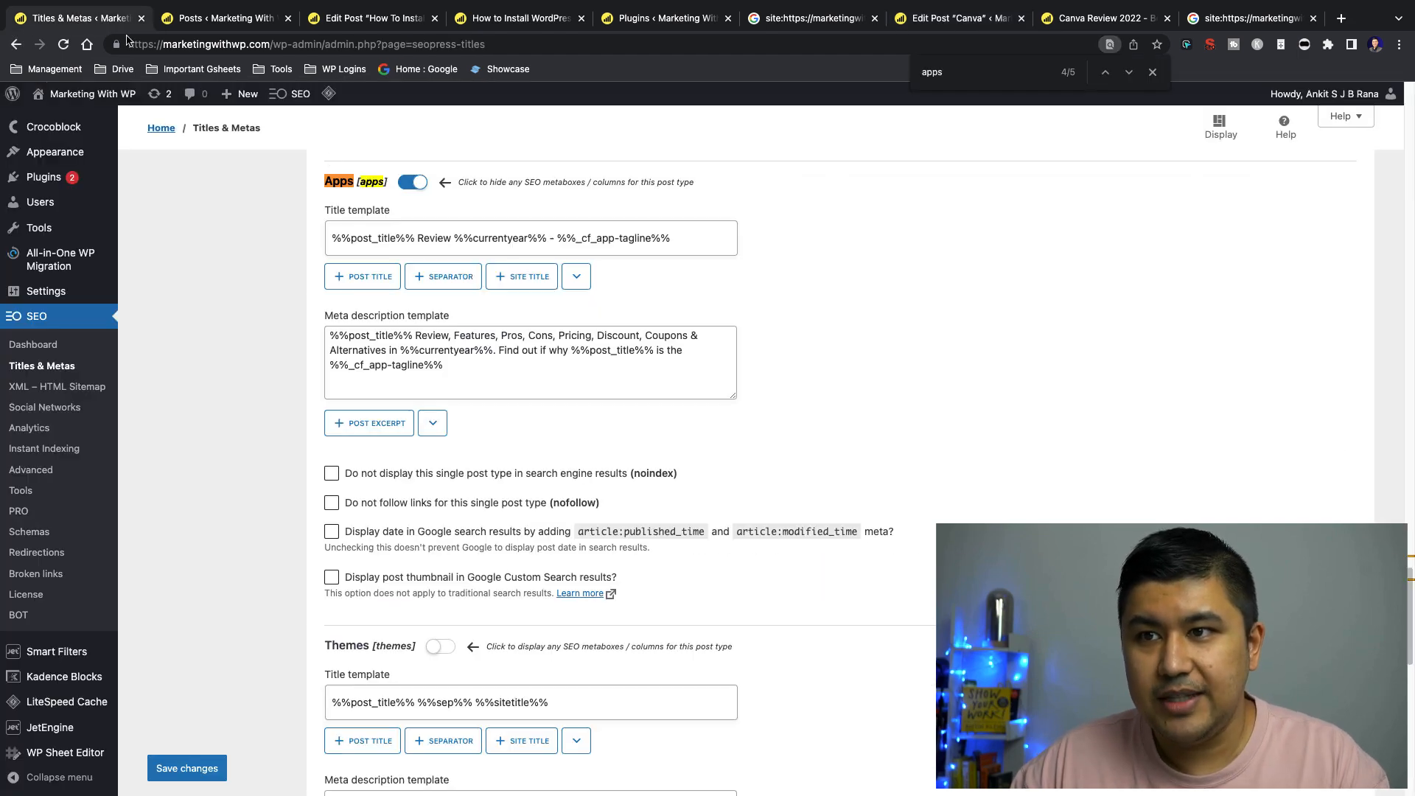
left_click(564, 238)
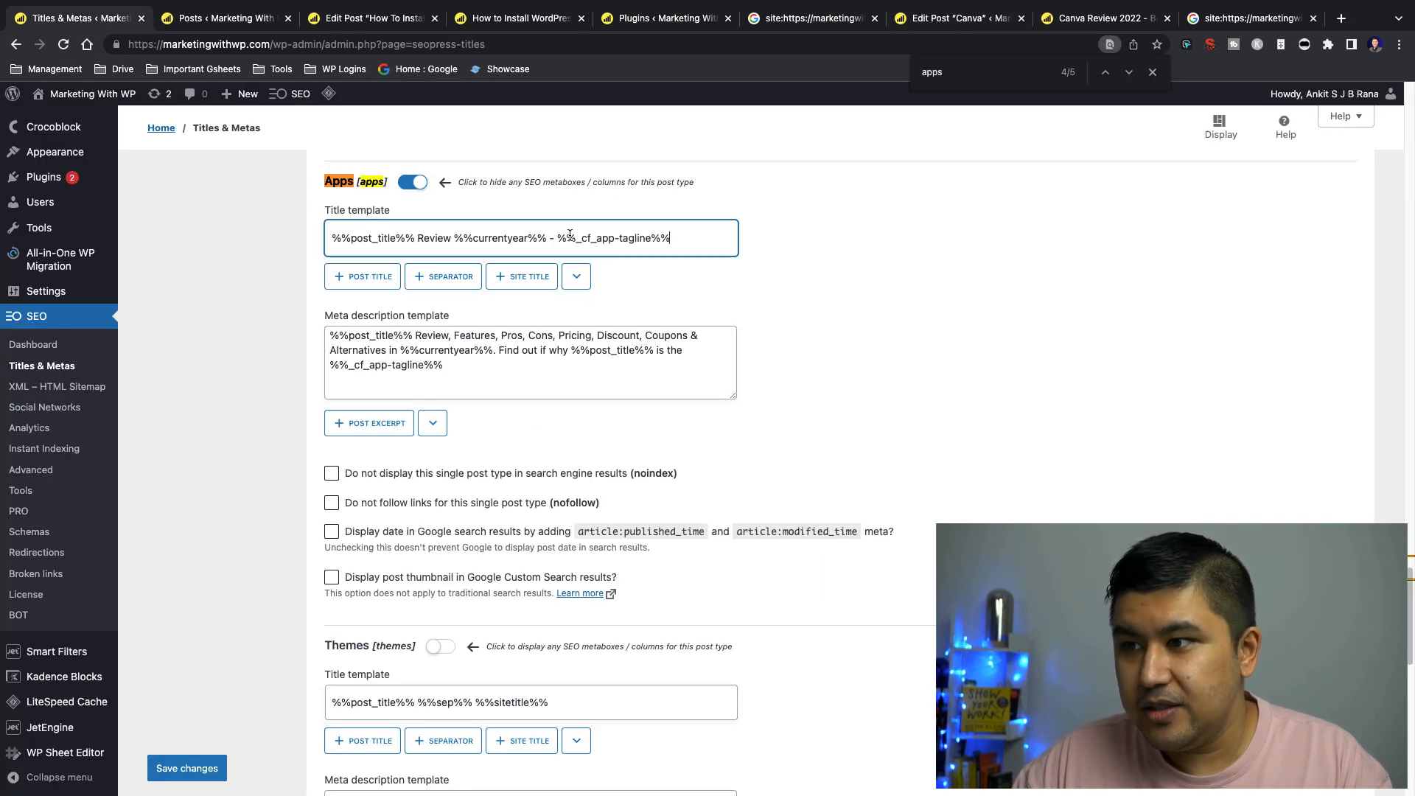
key("super+9")
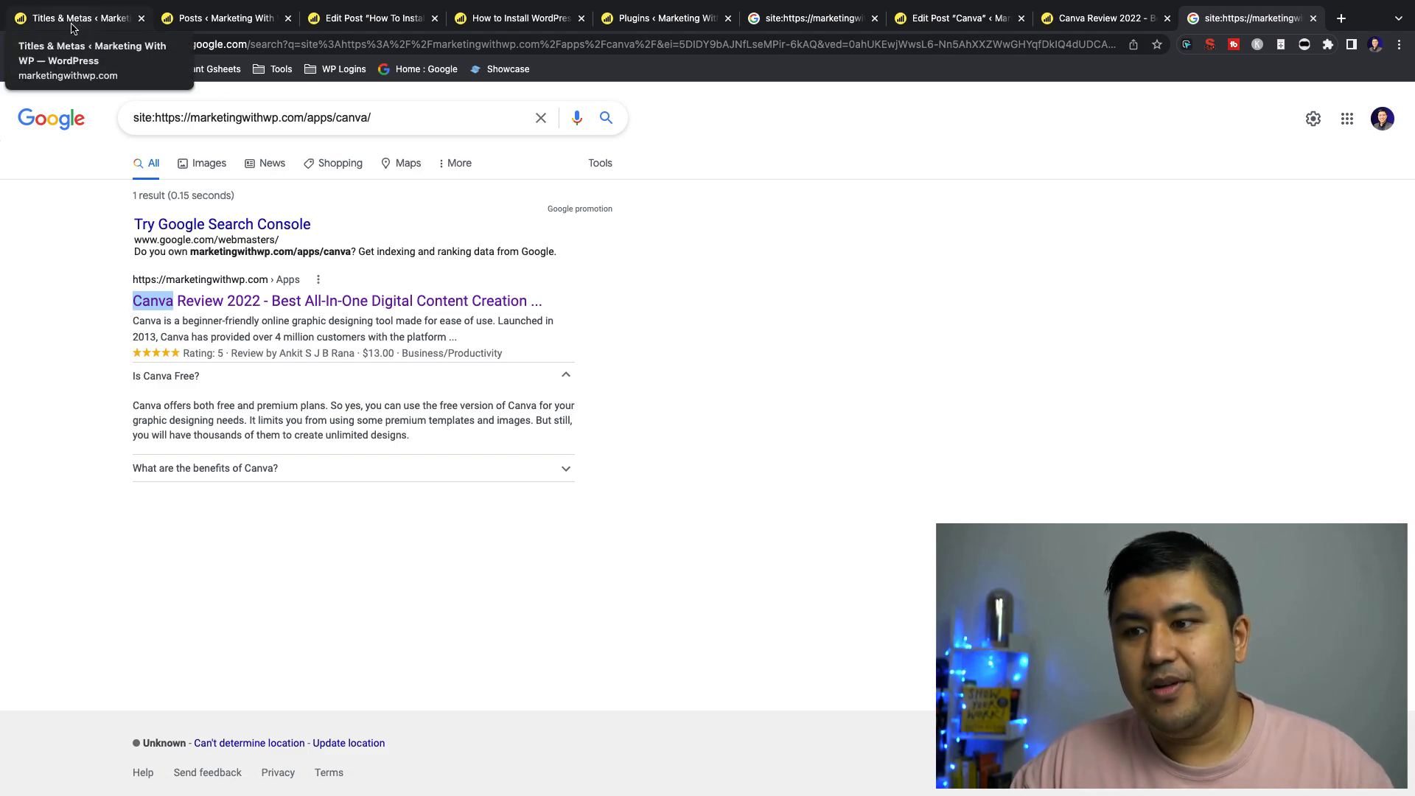
Collapse the "Is Canva Free?" question in the Google listing and highlight the rating line and both questions
left_click(567, 377)
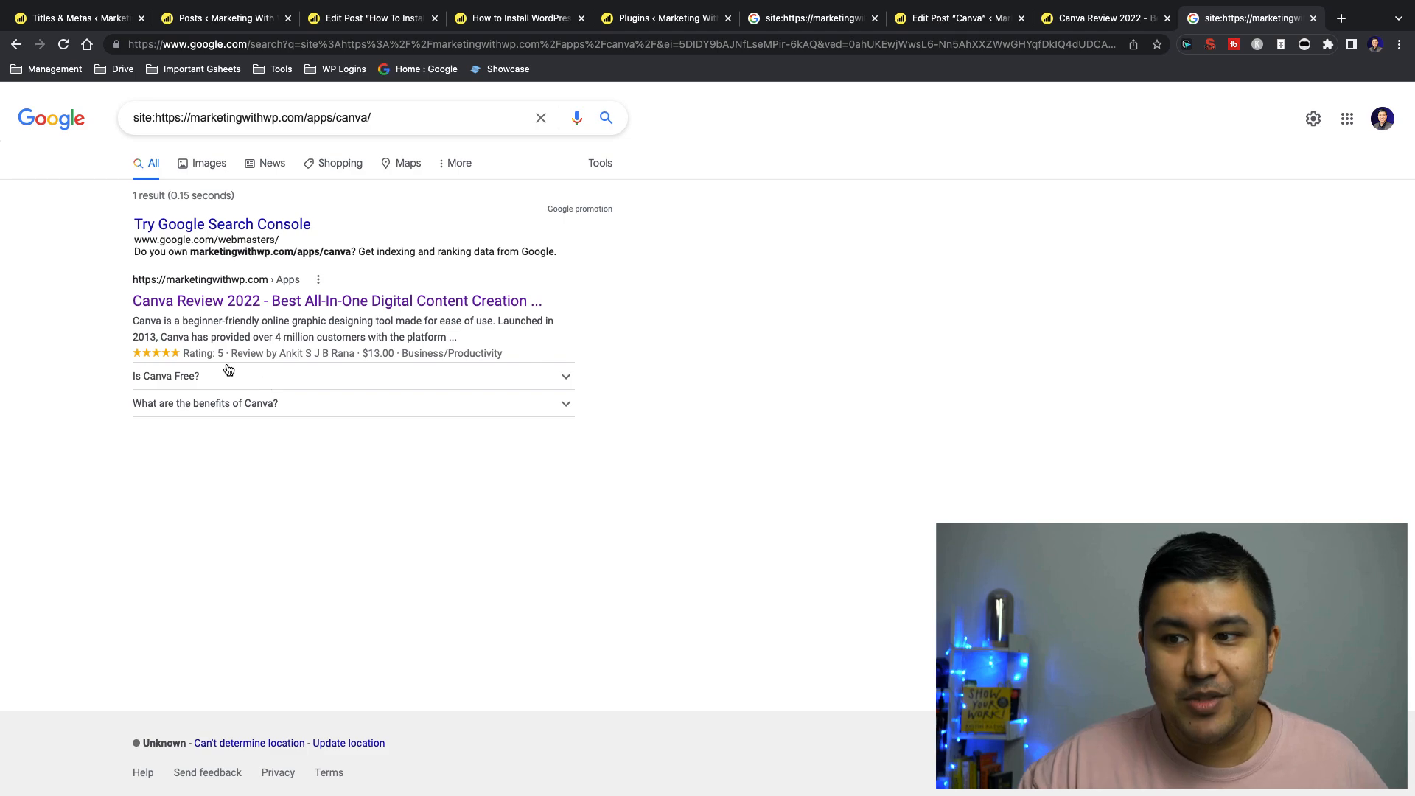
left_click_drag(144, 357, 540, 405)
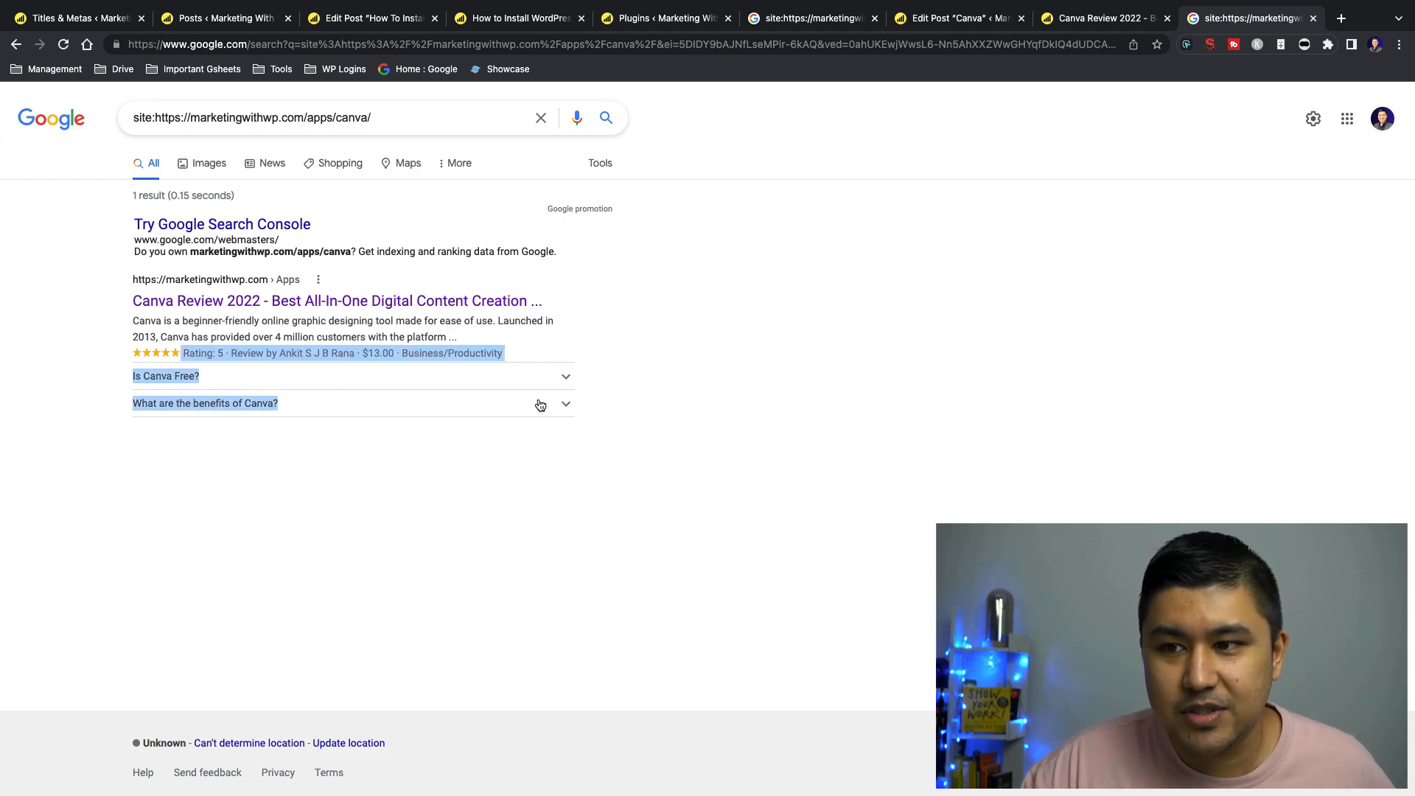
left_click(613, 461)
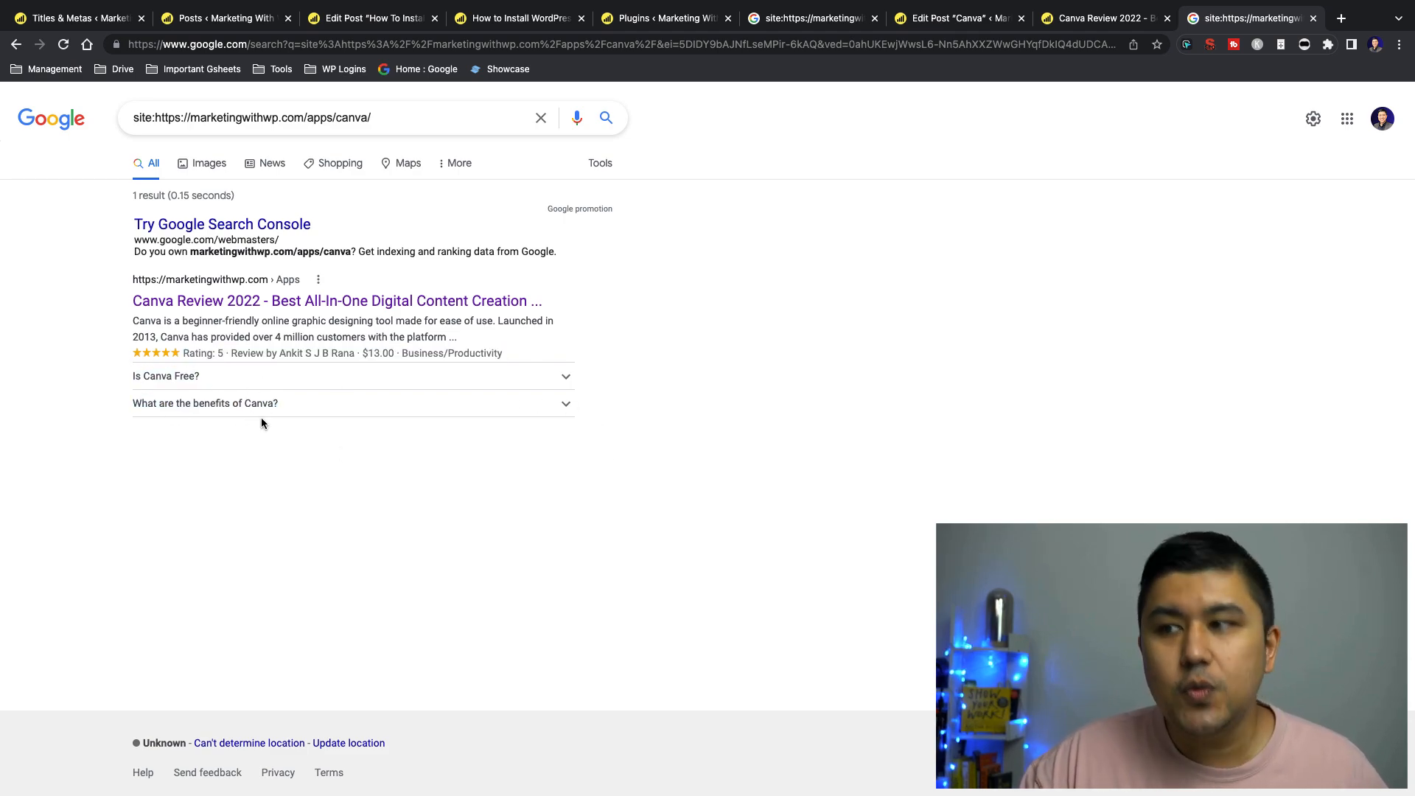
Inspect the Canva FAQs accordion block and its panes in the post editor, and compare them with the questions on Google
left_click(958, 18)
scroll(895, 412, "up", 5)
scroll(895, 425, "up", 4)
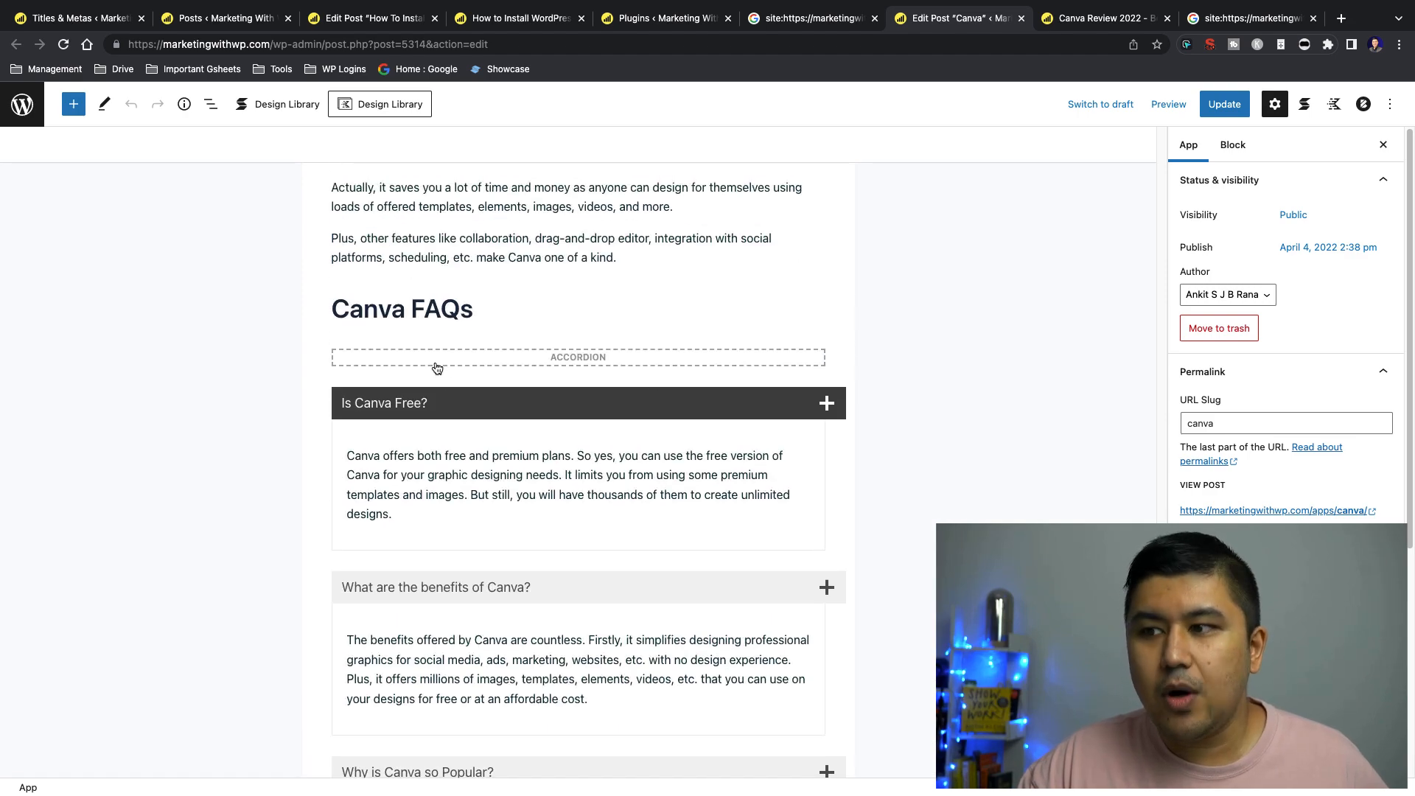
left_click(436, 368)
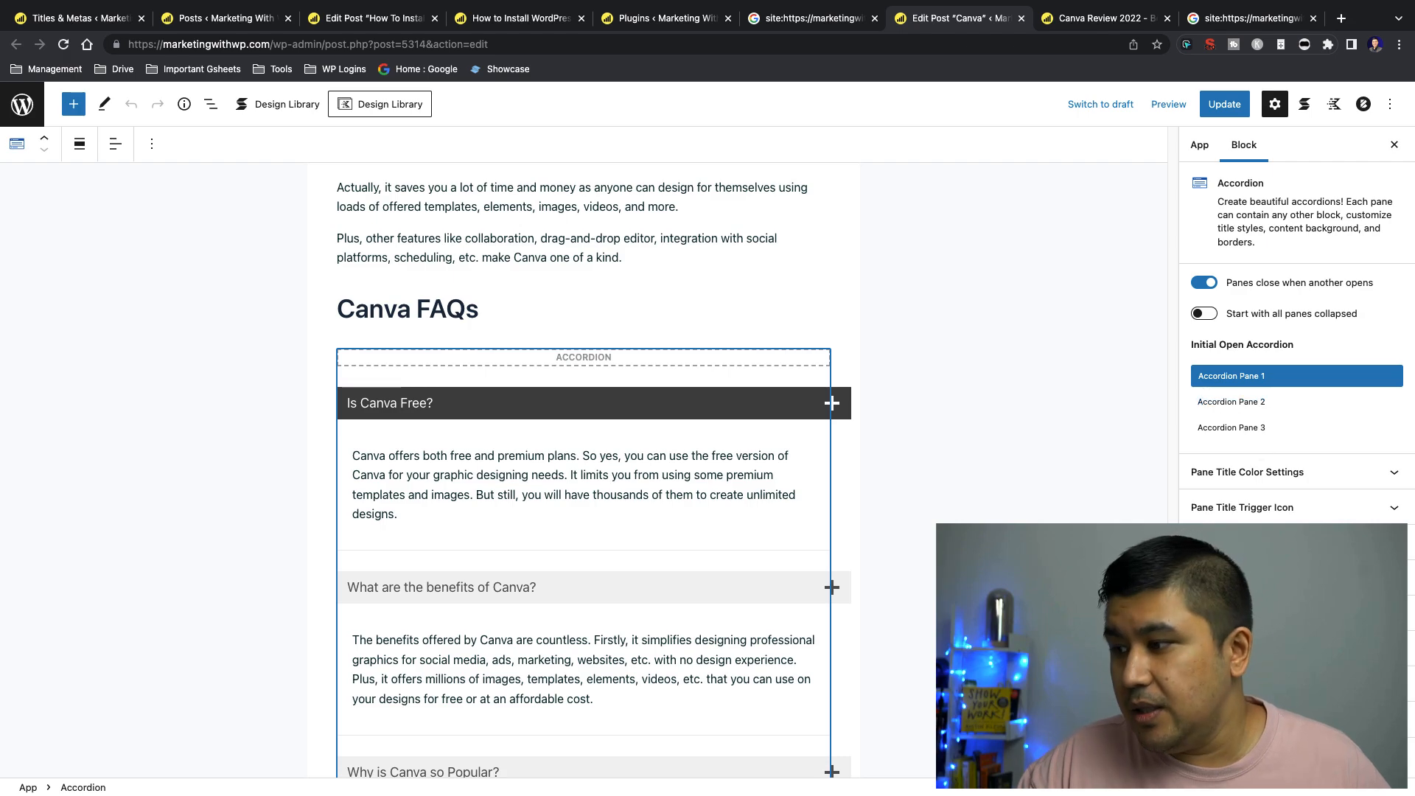
scroll(1252, 428, "down", 4)
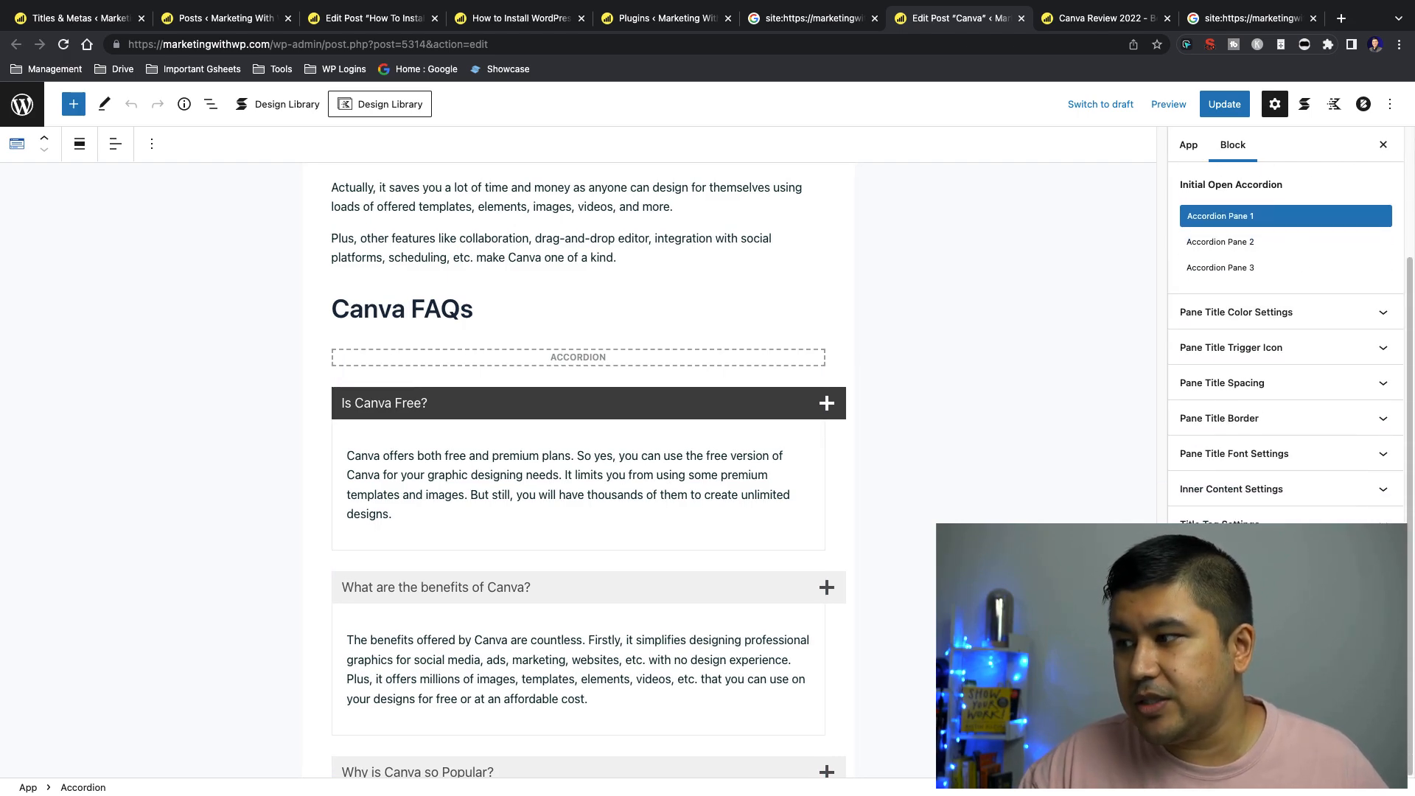
scroll(550, 444, "down", 7)
scroll(550, 444, "down", 1)
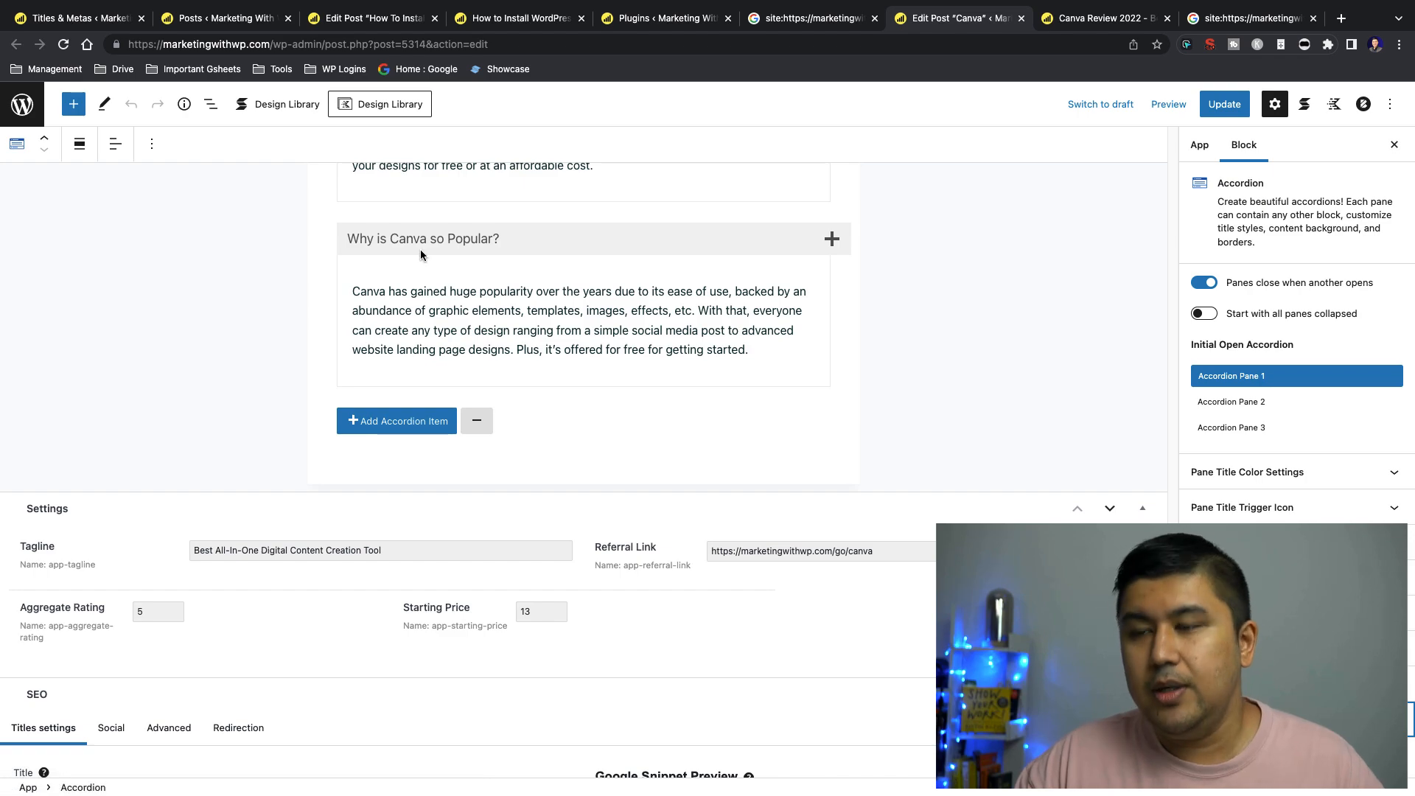
left_click(1227, 19)
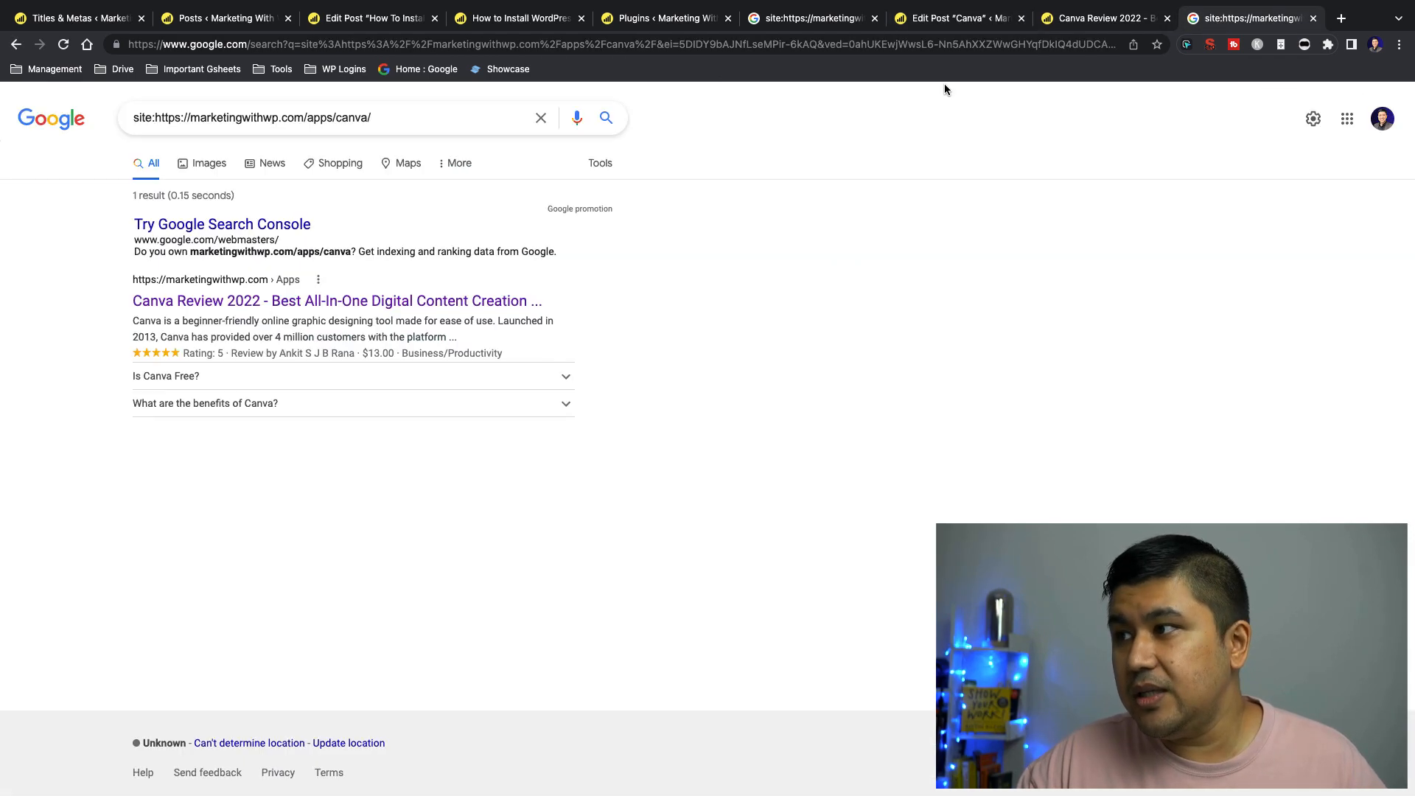
Highlight the Apps meta description template and find the generated meta description in the Canva post's SEO settings
left_click(81, 18)
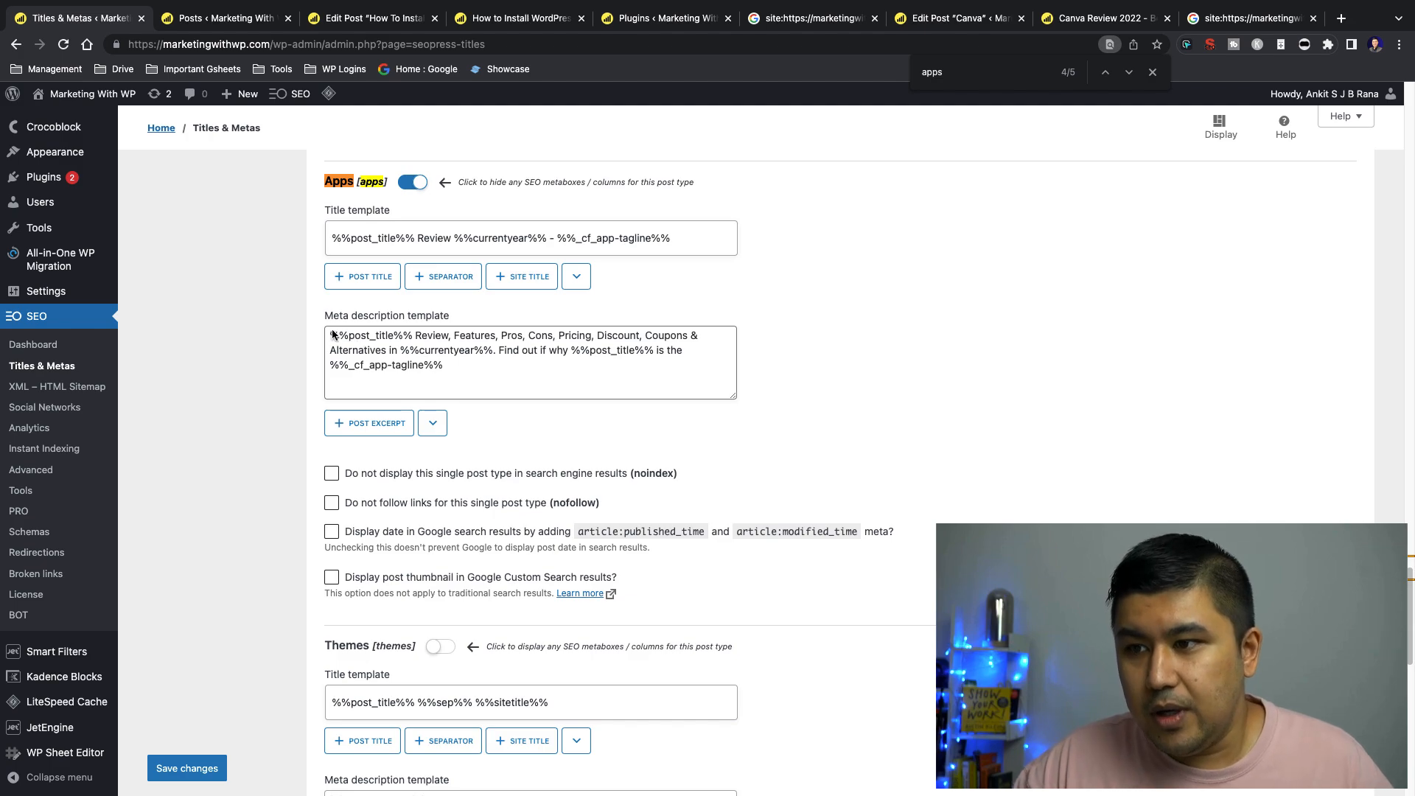
left_click_drag(331, 333, 488, 369)
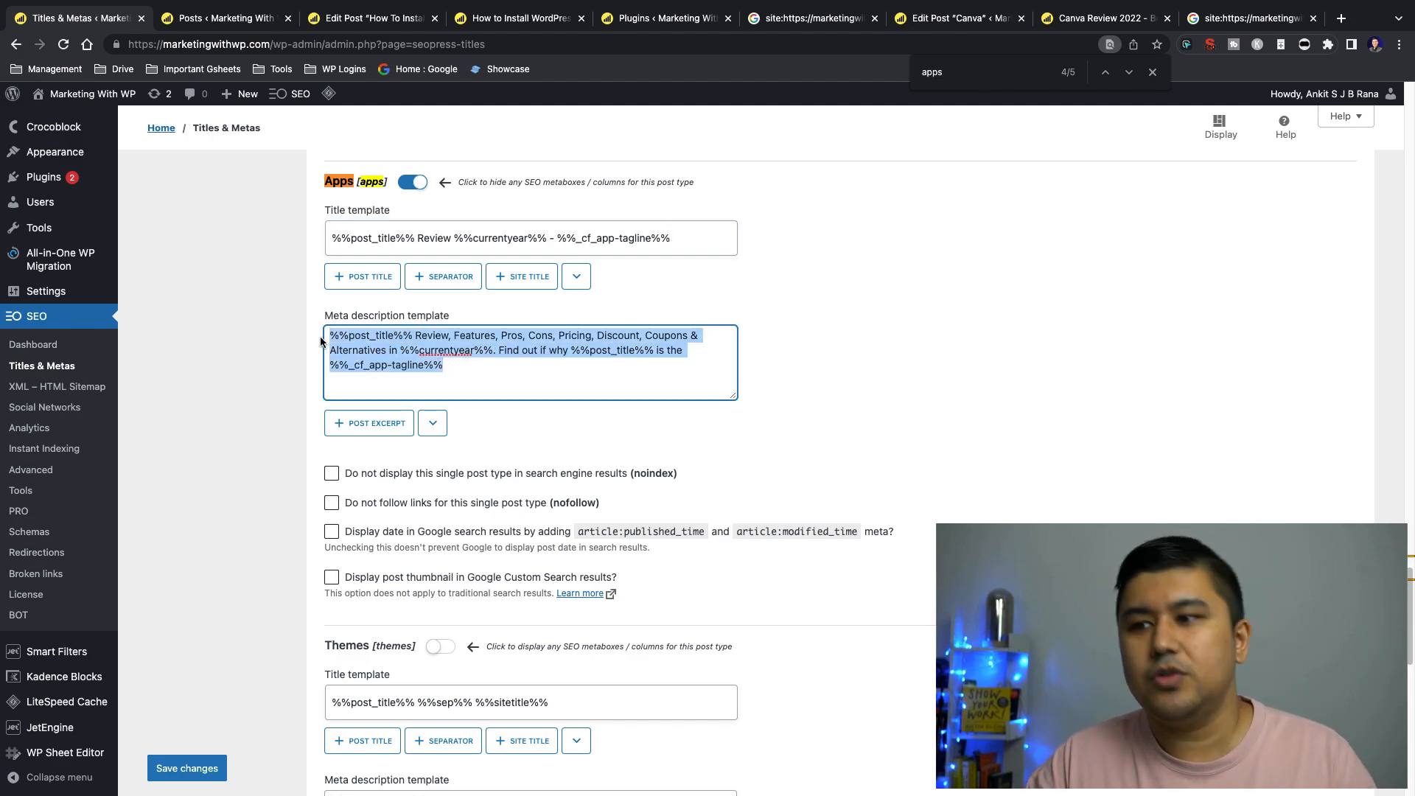
left_click(938, 29)
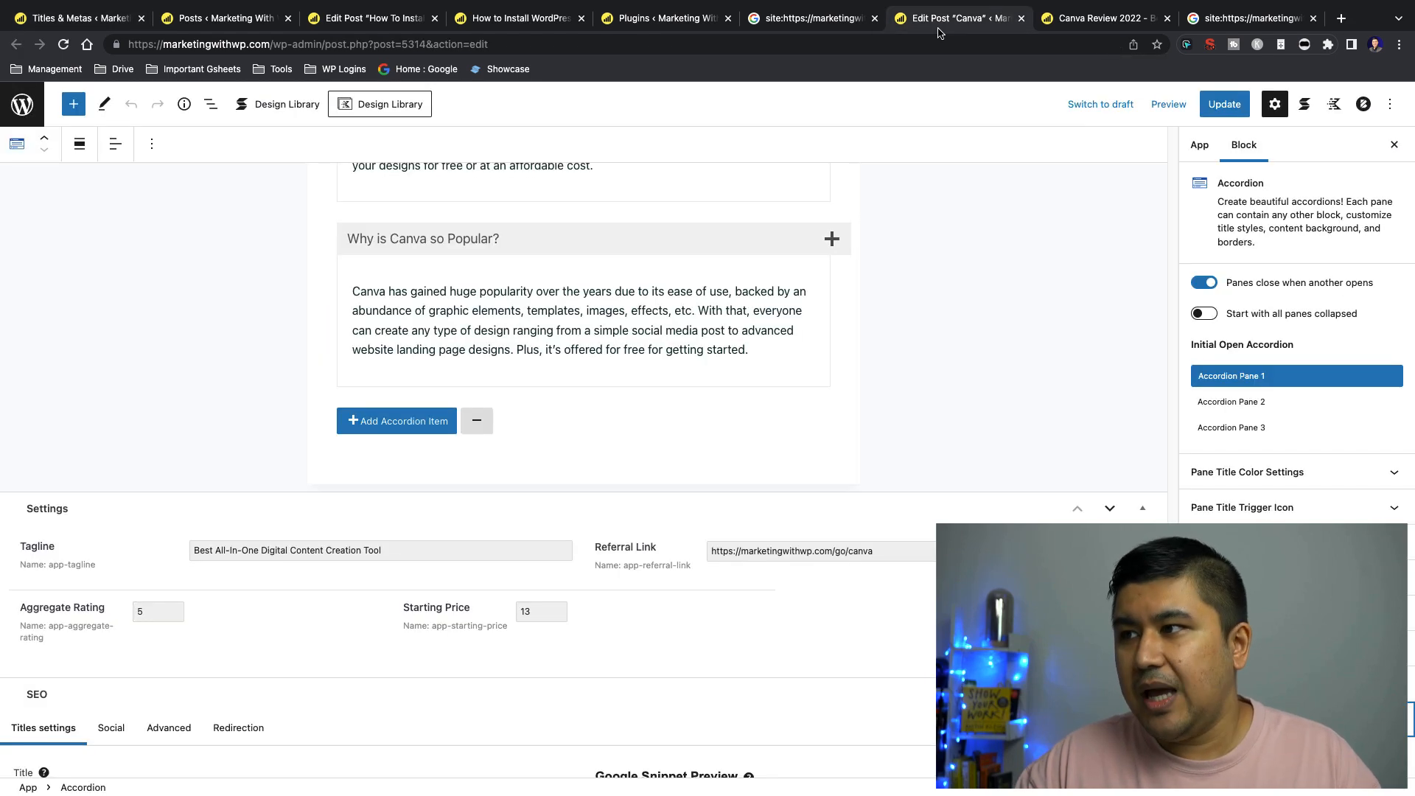
scroll(802, 413, "down", 9)
scroll(805, 479, "up", 4)
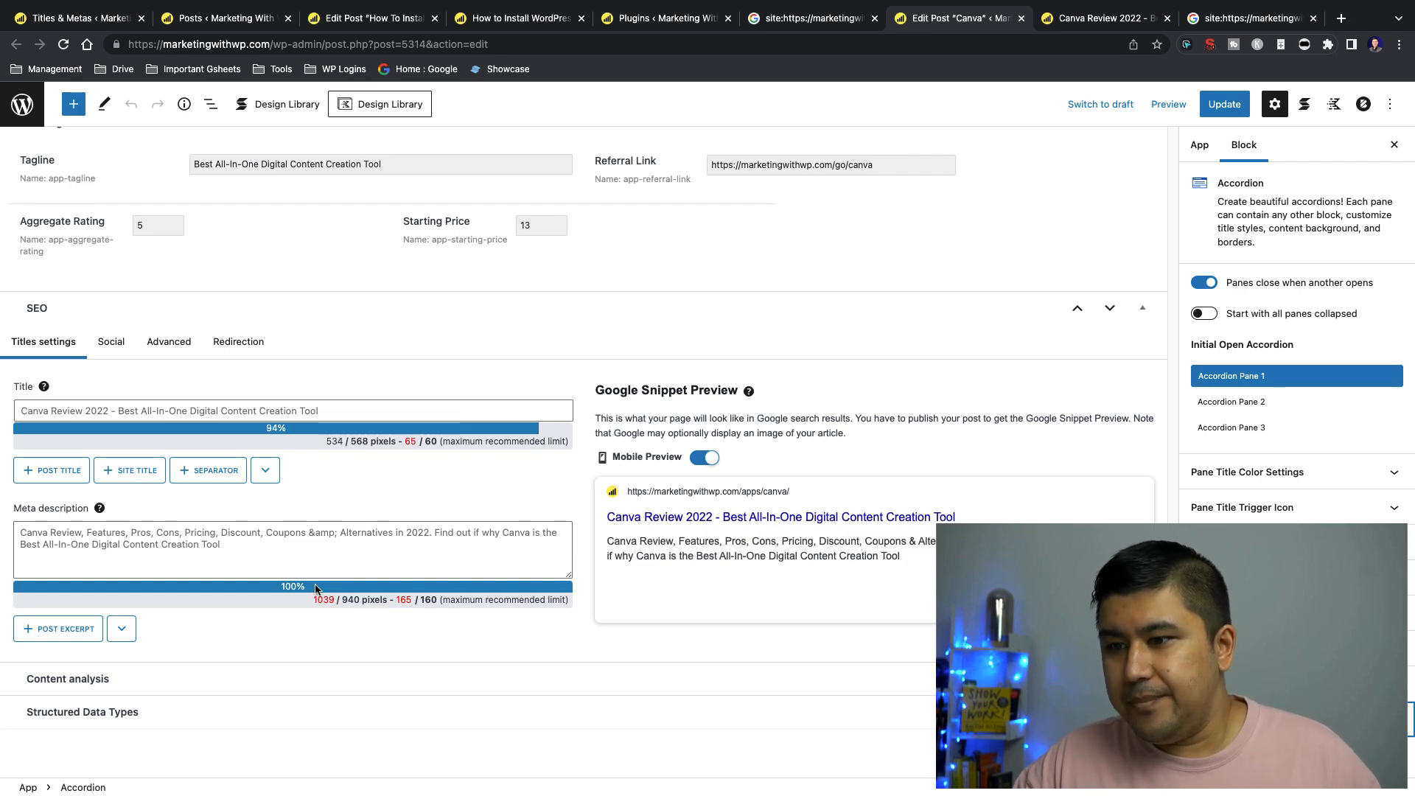
Check the pixel lengths of the Canva post's title and meta description and read the description in the Google Snippet Preview
left_click_drag(310, 601, 384, 599)
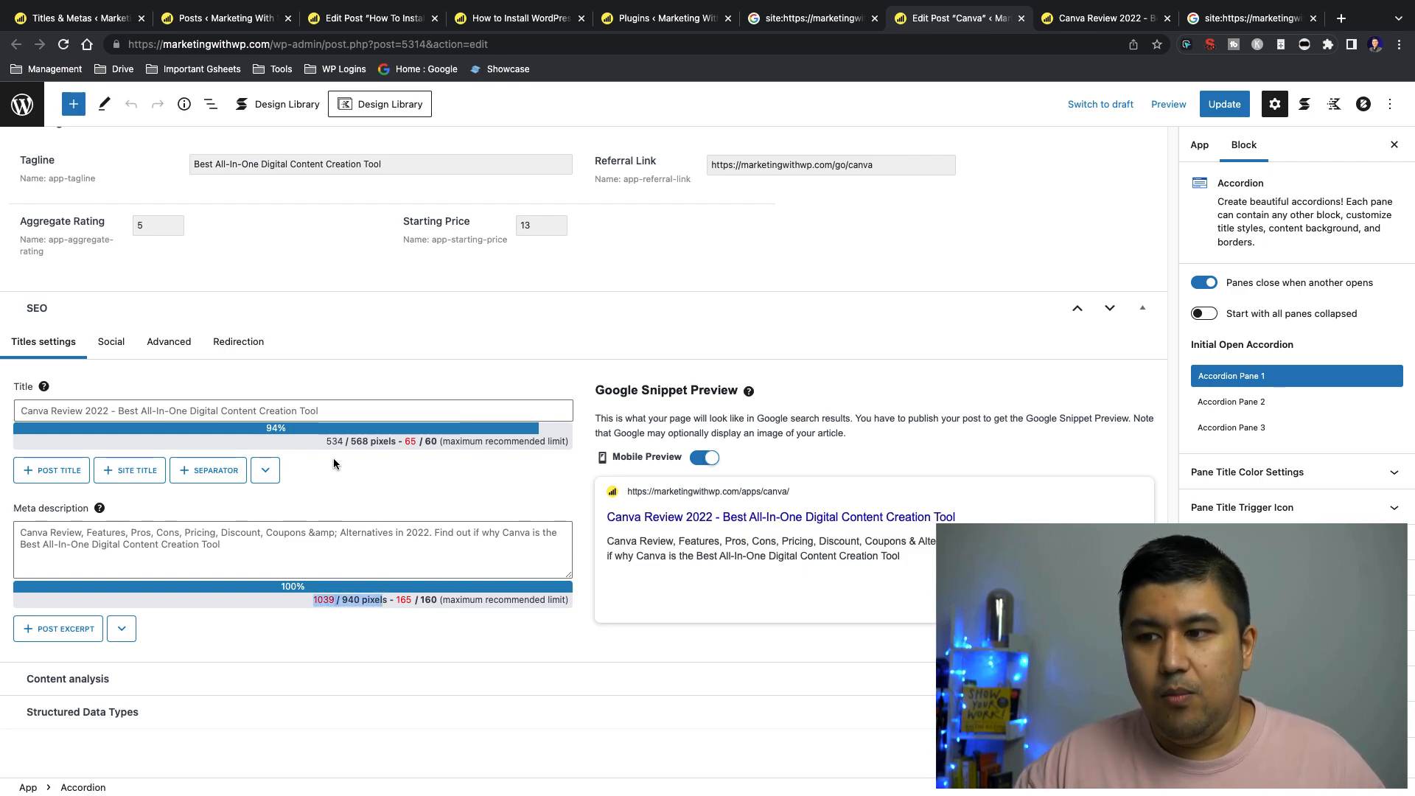
left_click_drag(326, 441, 402, 442)
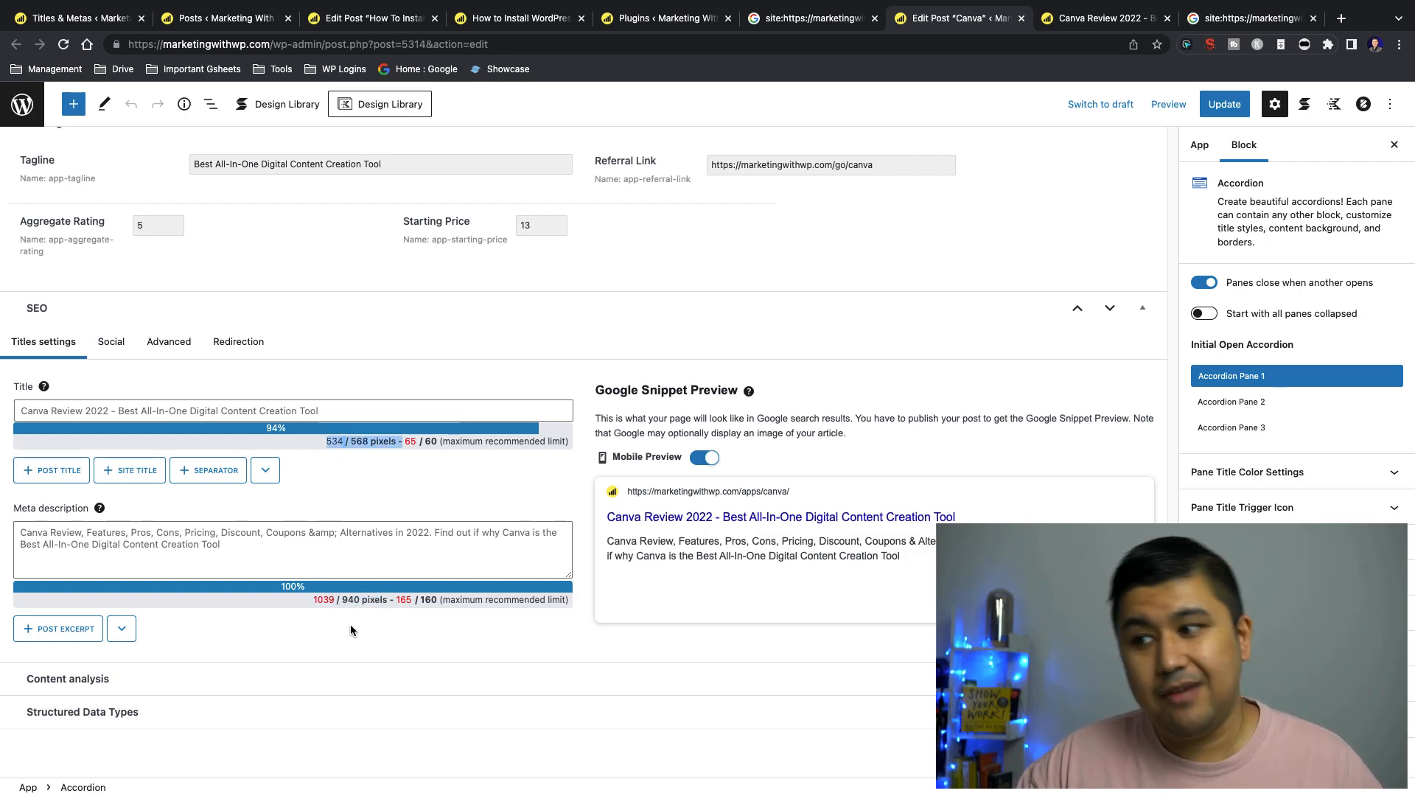
left_click_drag(604, 541, 903, 560)
left_click(822, 558)
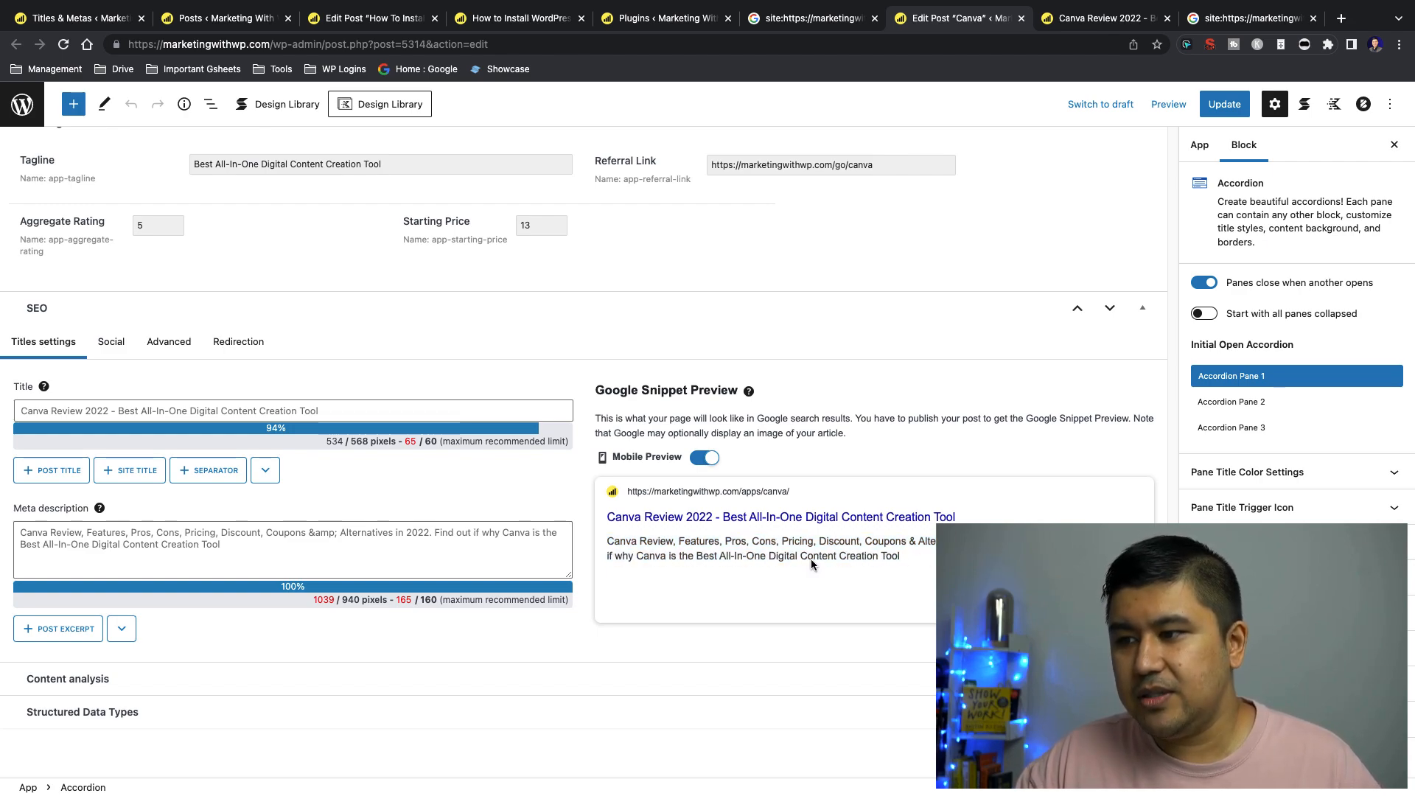
Compare the Canva post's Tagline field with the %%_cf_app-tagline%% variable in the Apps meta description template
scroll(930, 566, "up", 1)
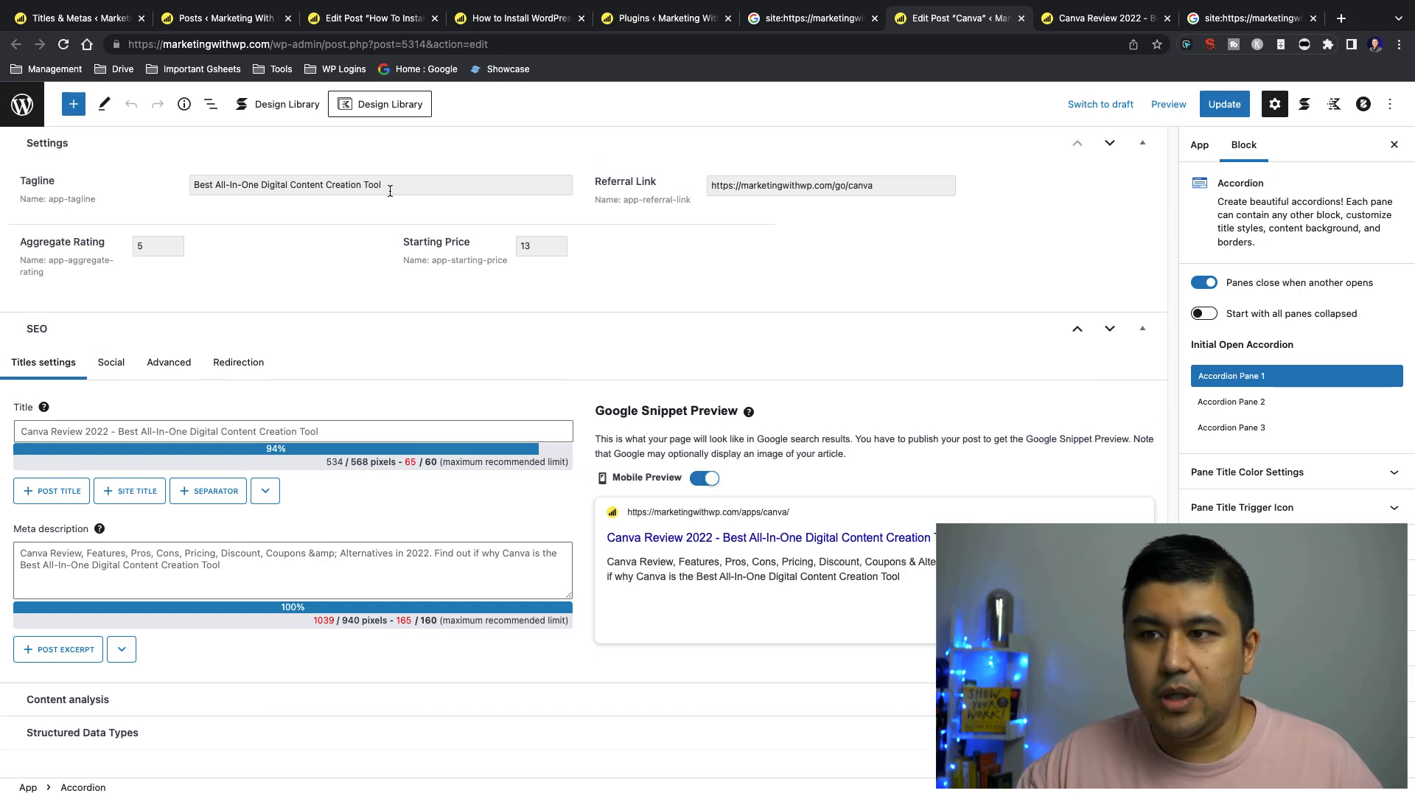
triple_click(390, 190)
left_click(87, 20)
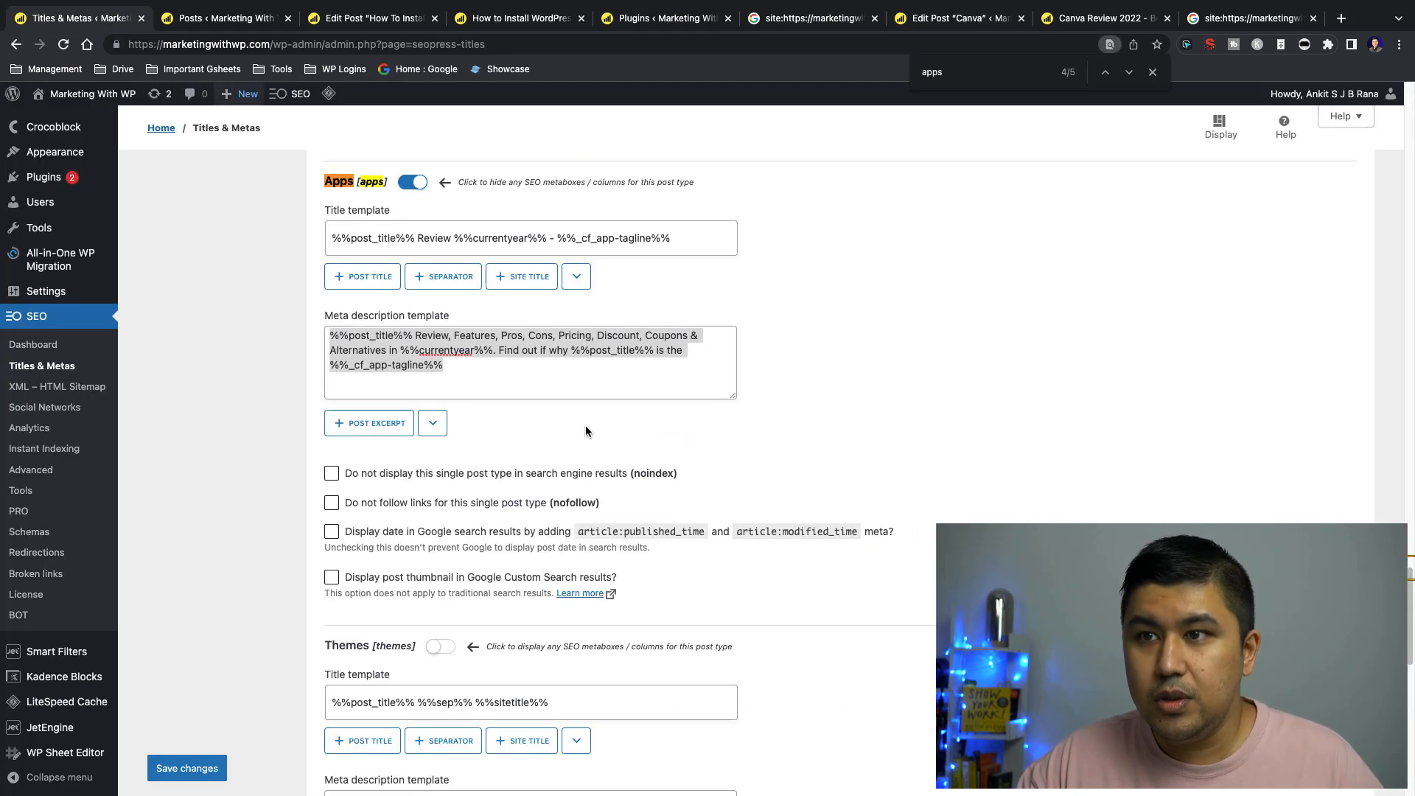
triple_click(452, 360)
left_click_drag(467, 361, 324, 360)
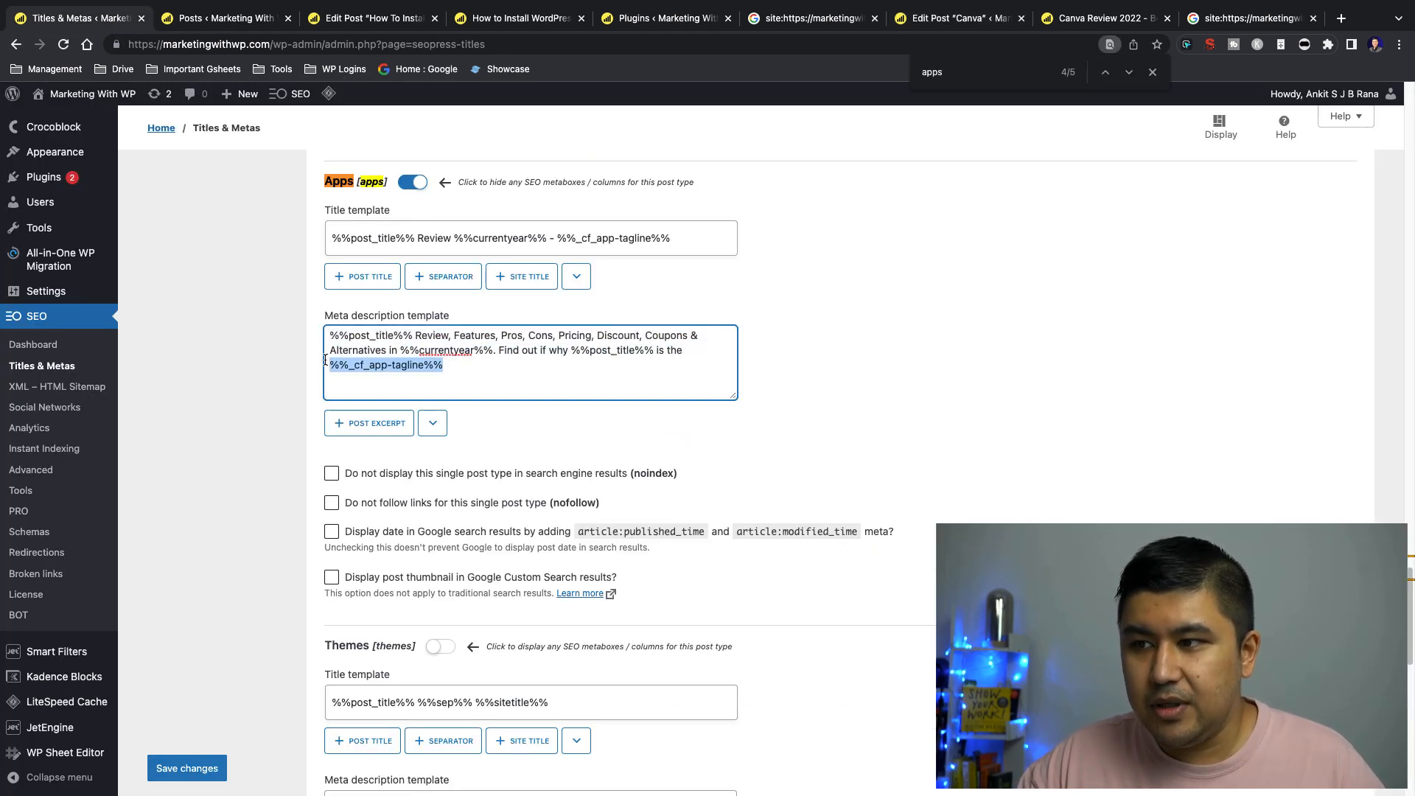
left_click_drag(456, 379, 319, 370)
left_click(473, 374)
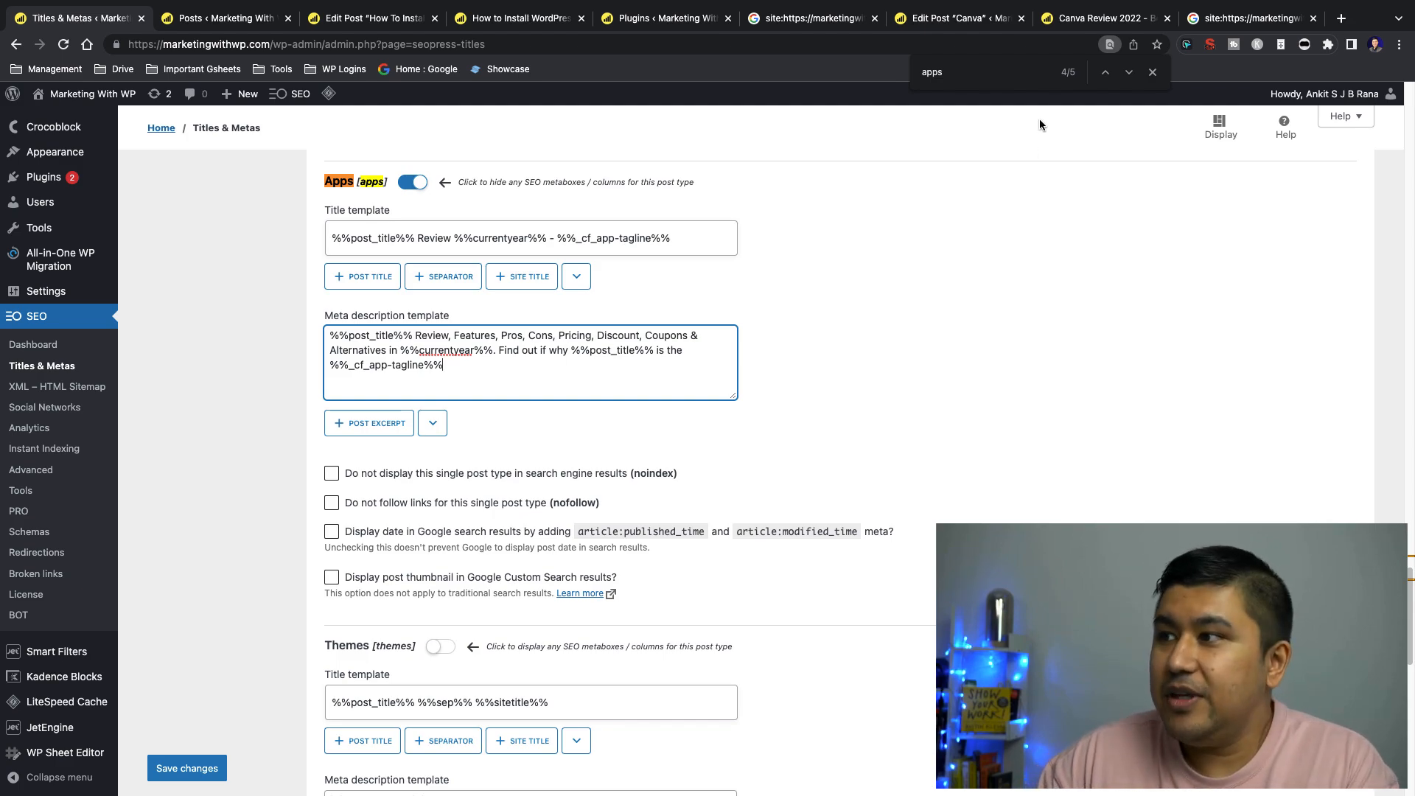
Review the price, title and start of the description in the Canva listing on Google
left_click(1238, 21)
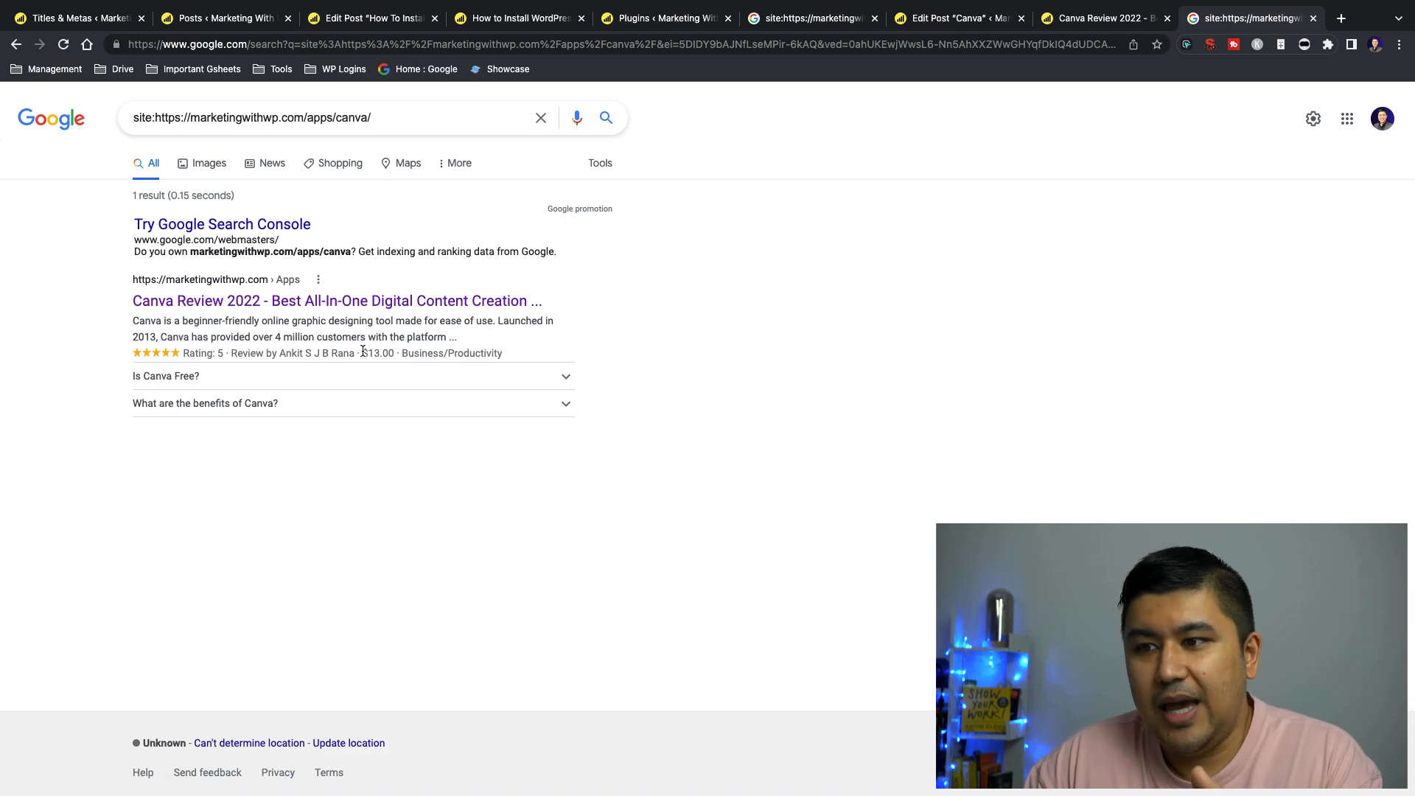
left_click_drag(362, 353, 390, 352)
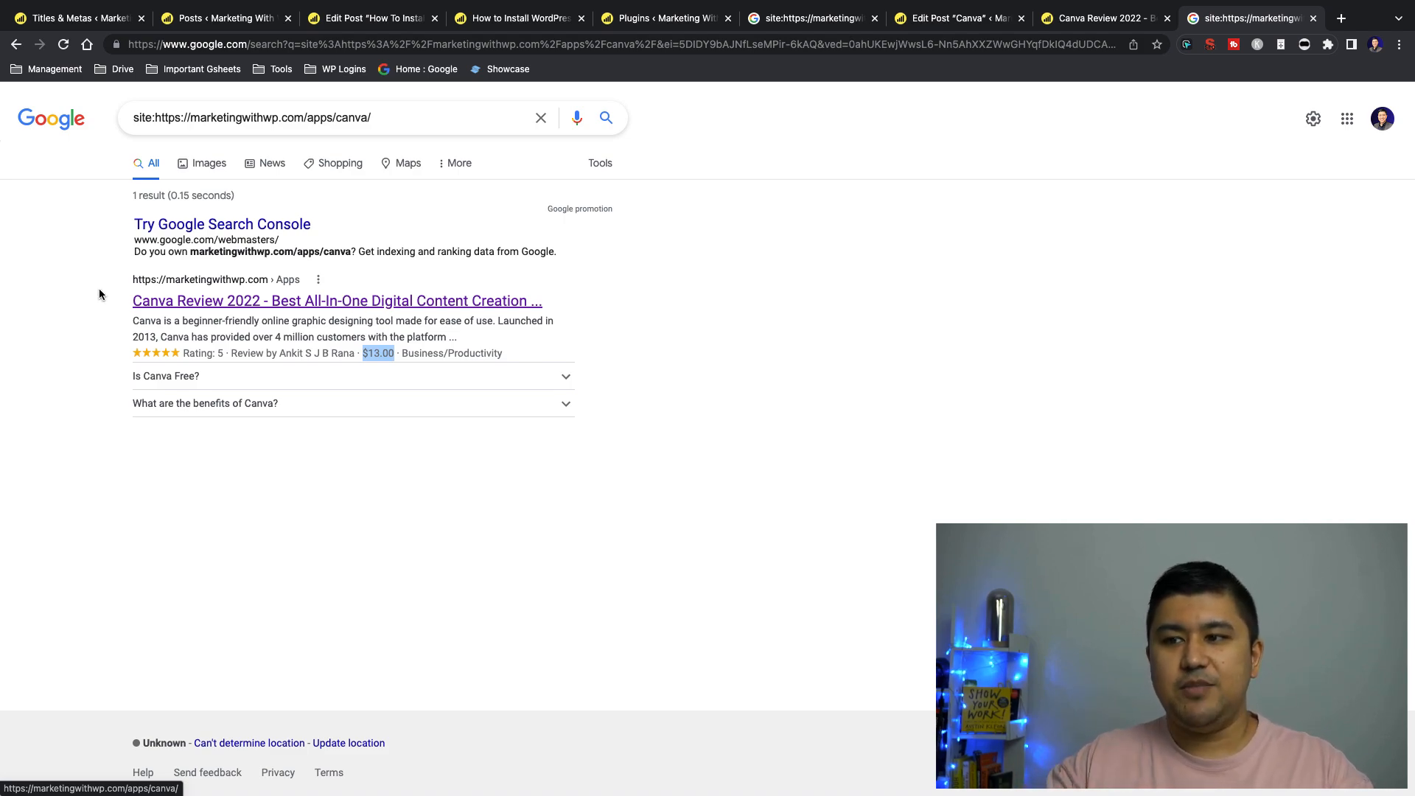
left_click_drag(105, 284, 546, 315)
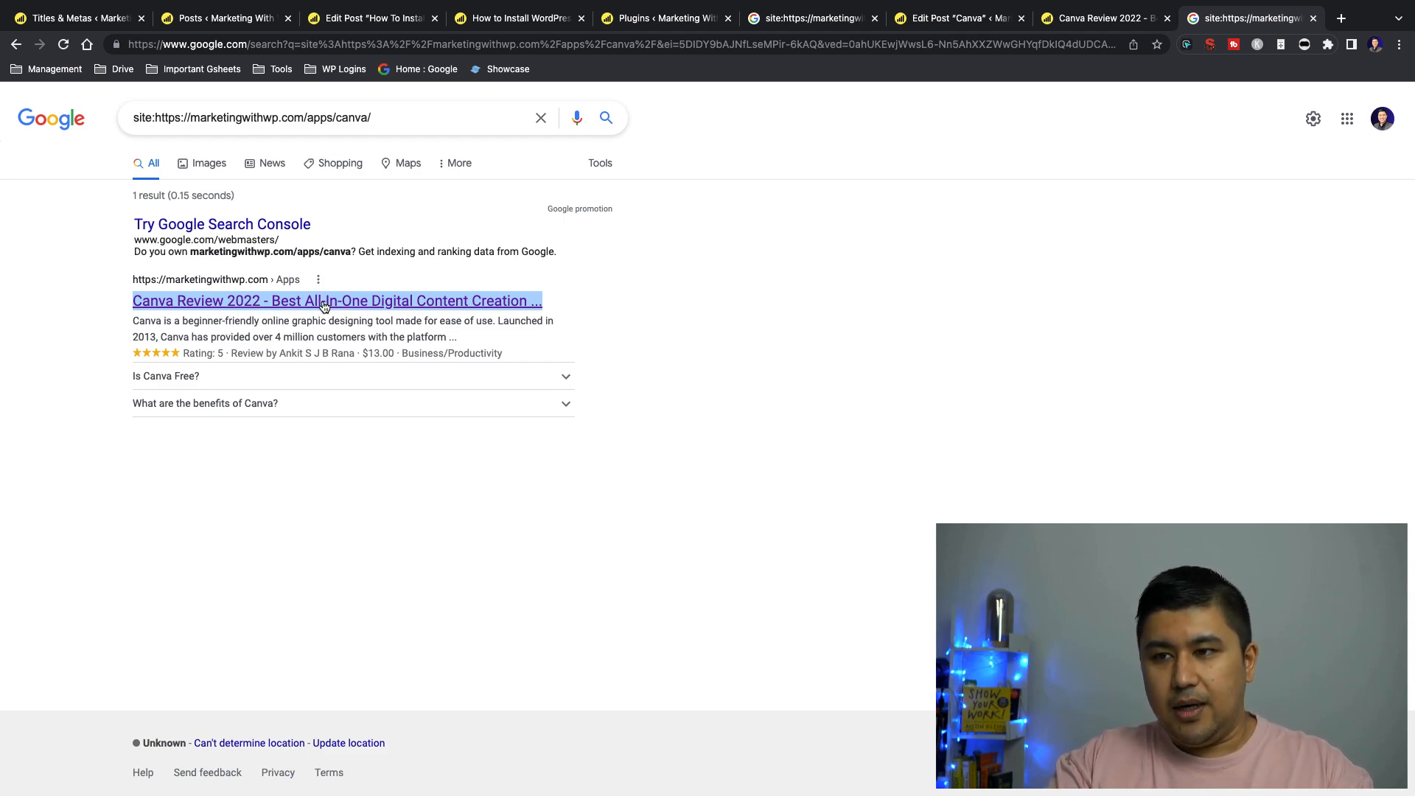
left_click(23, 318)
left_click_drag(133, 321, 271, 322)
left_click(271, 323)
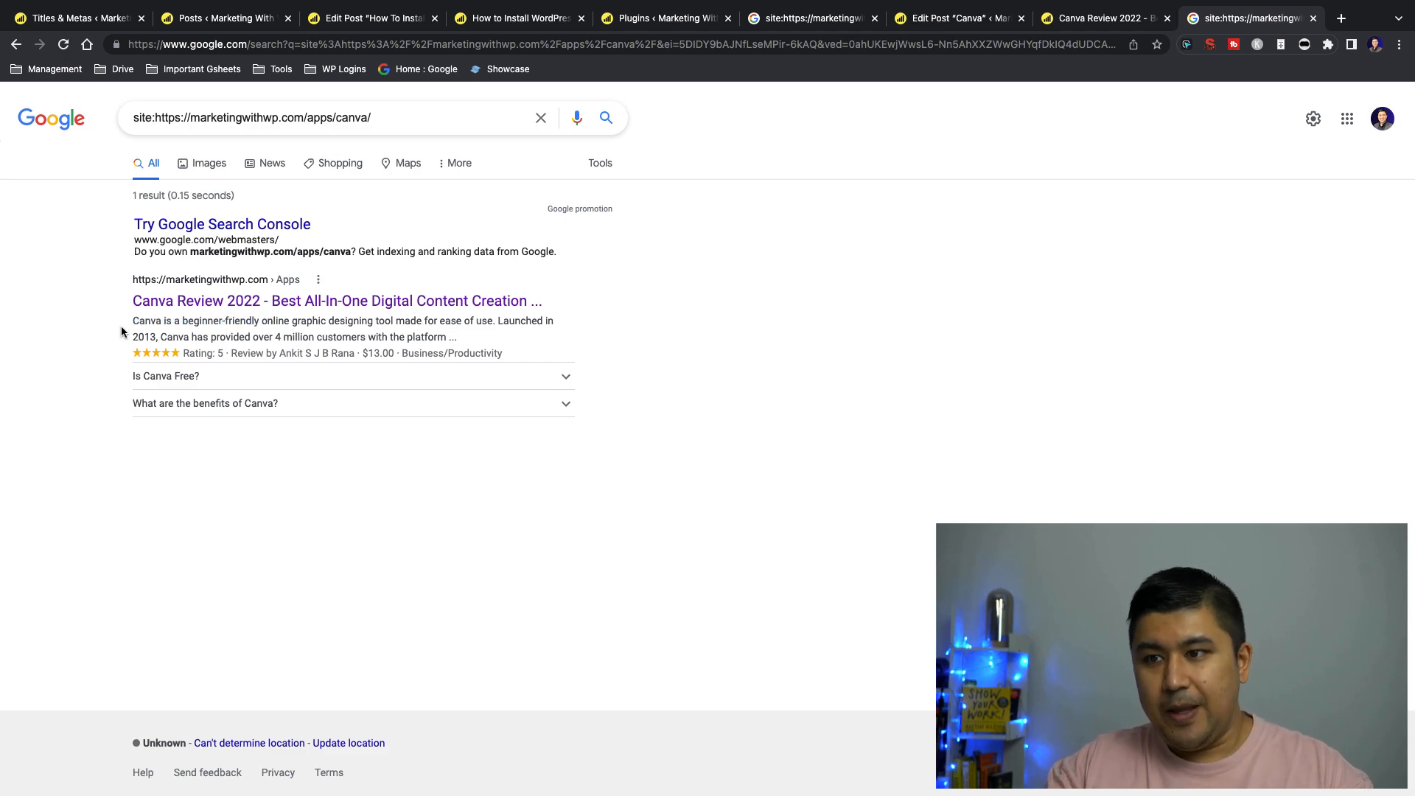